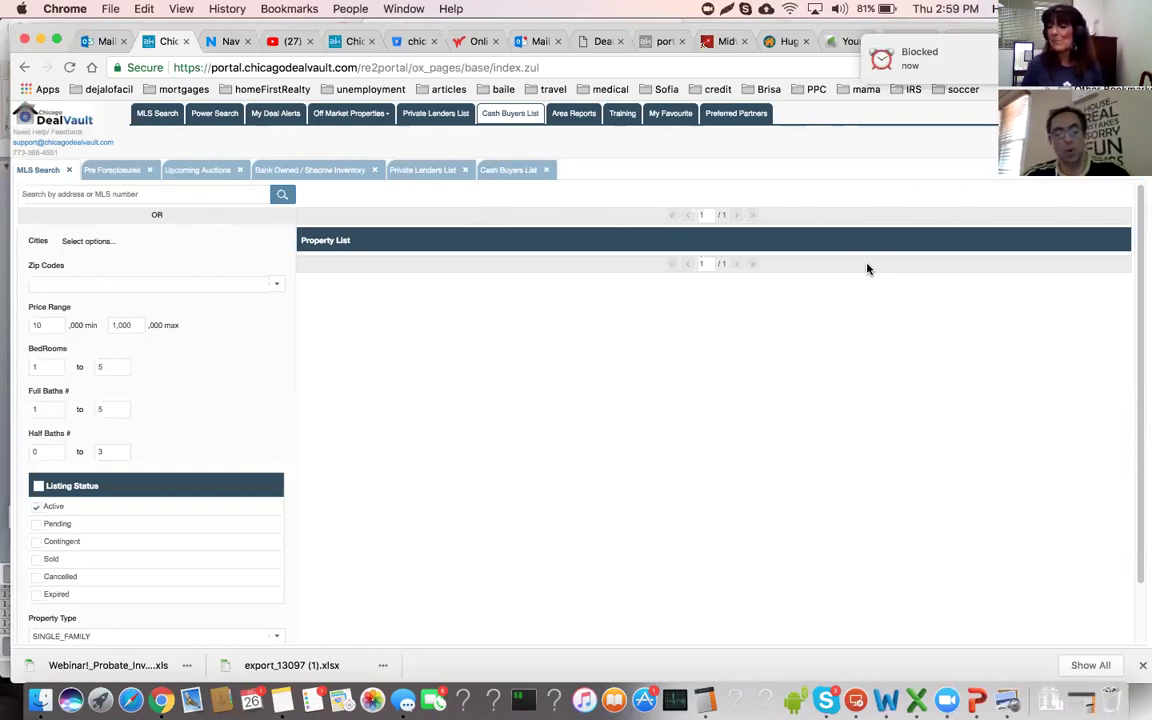
Switch to Preview to show the flierV4.jpg DealVault benefits flyer over Chrome
{"action": "key", "text": "super+Tab"}
{"action": "key", "text": "super+Tab"}
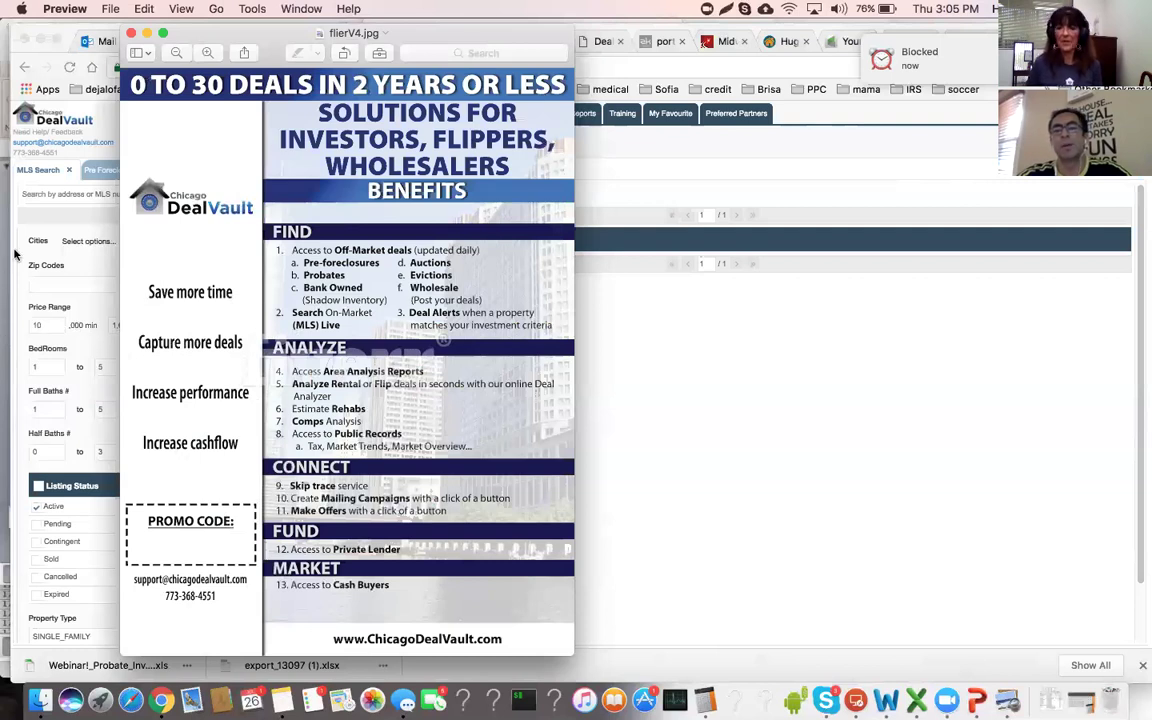
Bring the DealVault MLS Search page in Chrome back in front of the flyer
{"action": "left_click", "coordinate": [768, 438]}
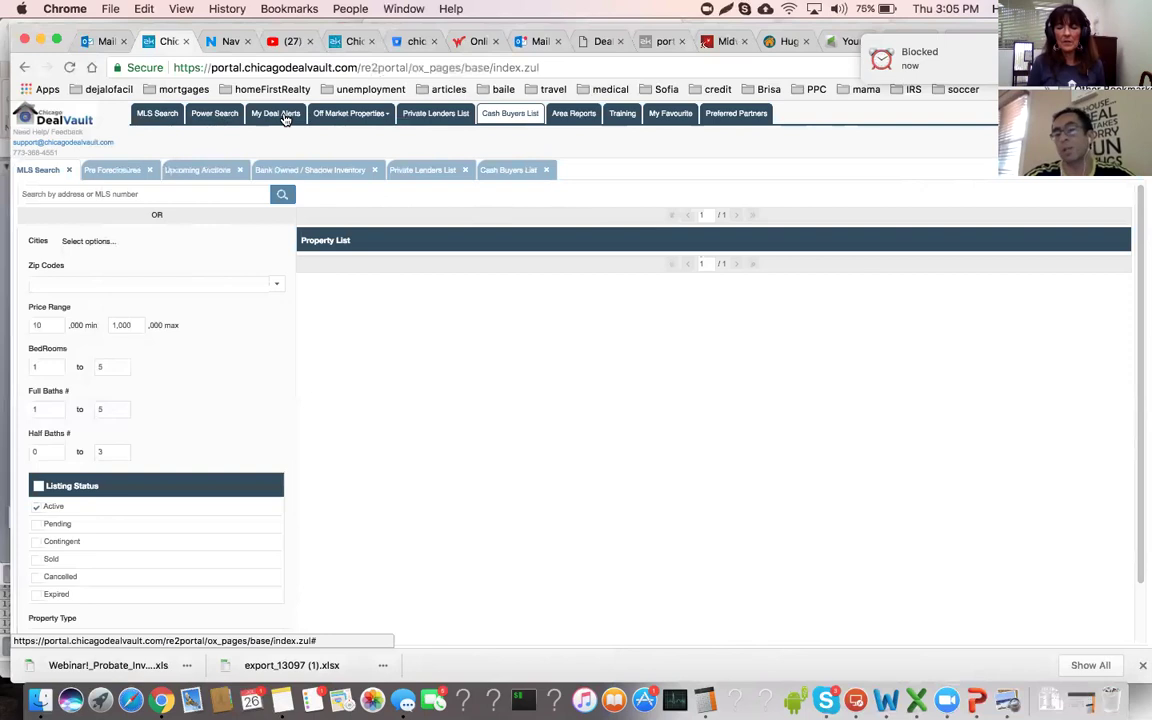
Show the Off Market Properties dropdown of categories, from Probate to Wholesale Deals
{"action": "left_click", "coordinate": [384, 115]}
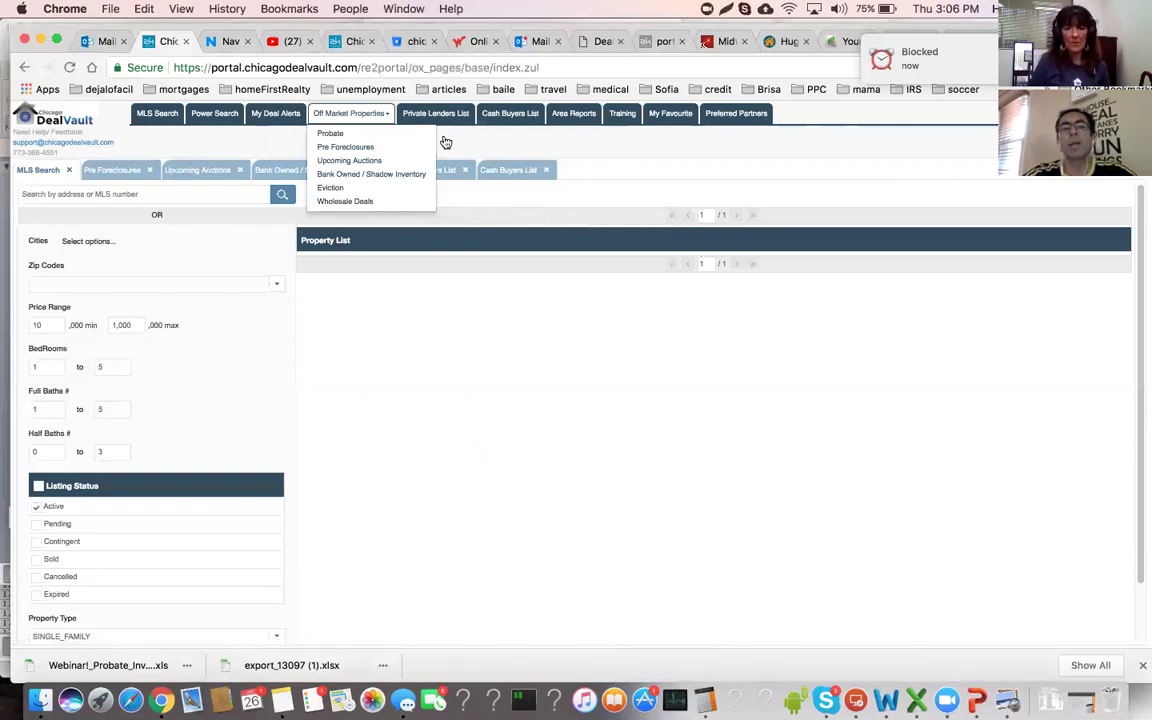
Choose Pre Foreclosures from the Off Market Properties menu to see its search and results
{"action": "left_click", "coordinate": [112, 170]}
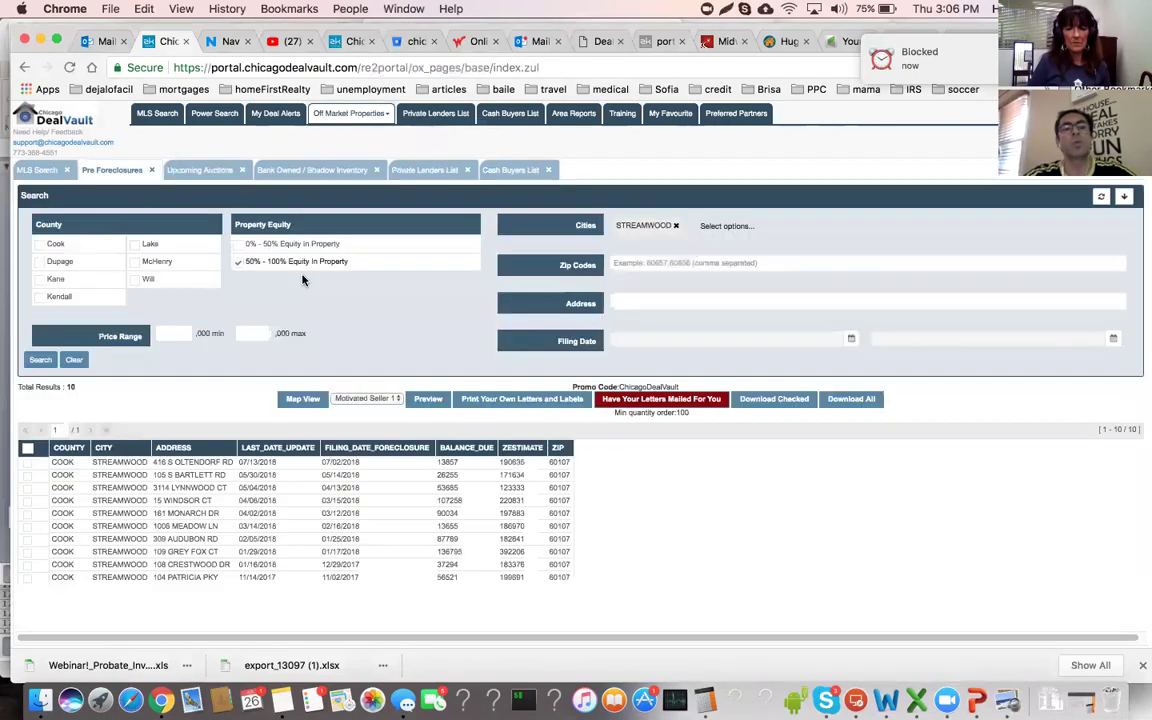
Set the city filter to STREAMWOOD, keep 50% - 100% Equity on, and search again
{"action": "left_click", "coordinate": [677, 226]}
{"action": "left_click", "coordinate": [651, 228]}
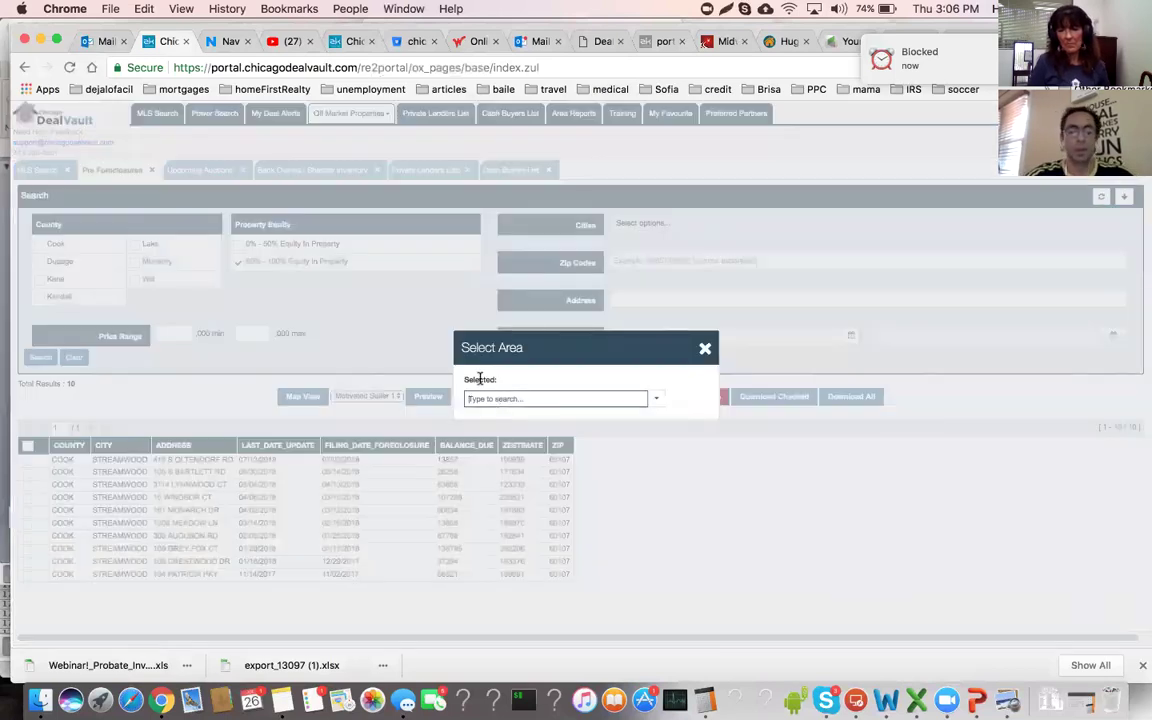
{"action": "type", "text": "STREAMWOOD"}
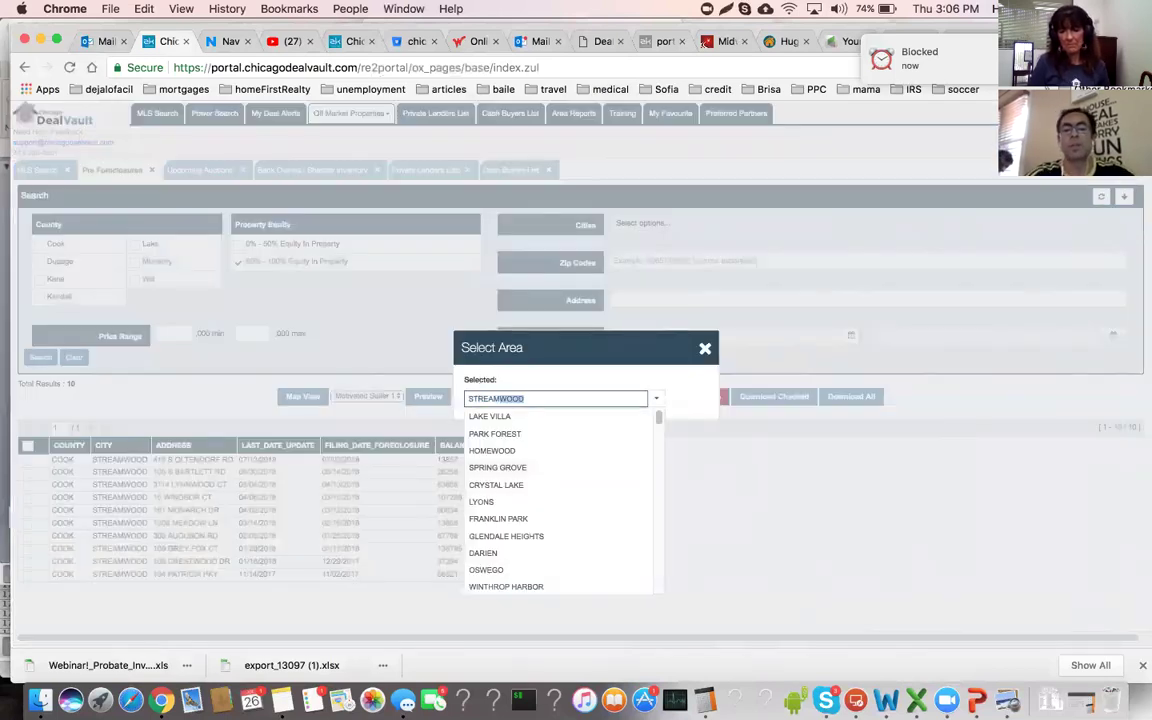
{"action": "left_click", "coordinate": [705, 348]}
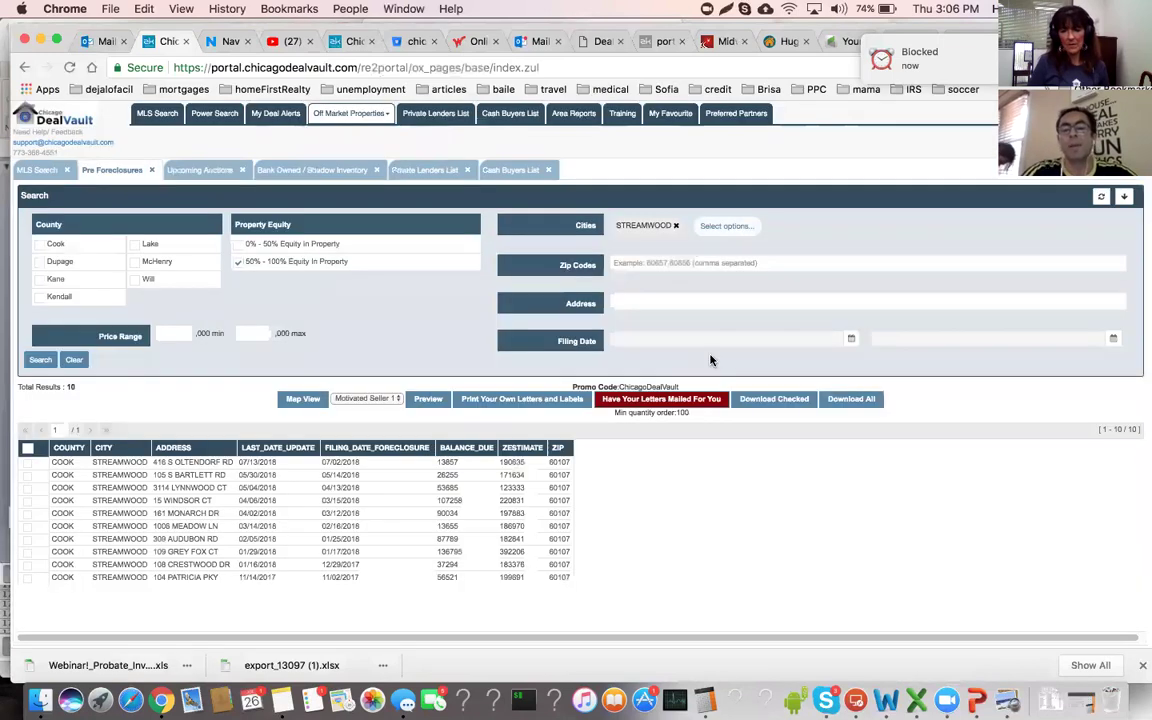
{"action": "left_click", "coordinate": [240, 264]}
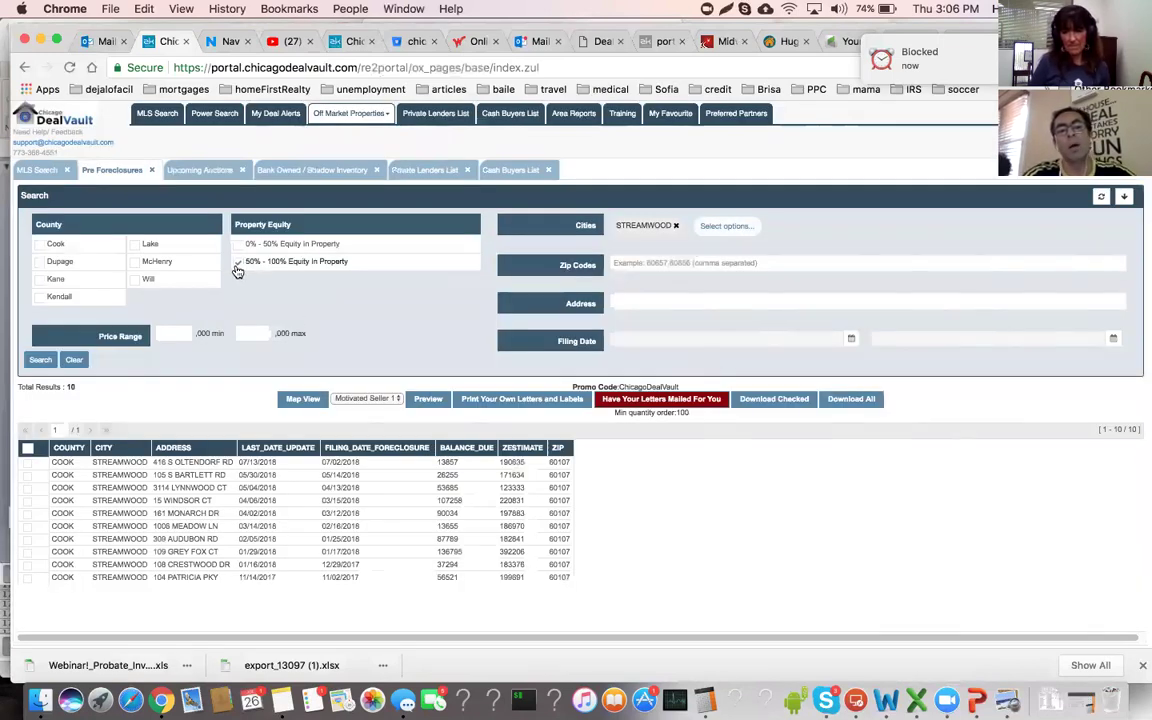
{"action": "left_click", "coordinate": [238, 264]}
{"action": "left_click", "coordinate": [53, 364]}
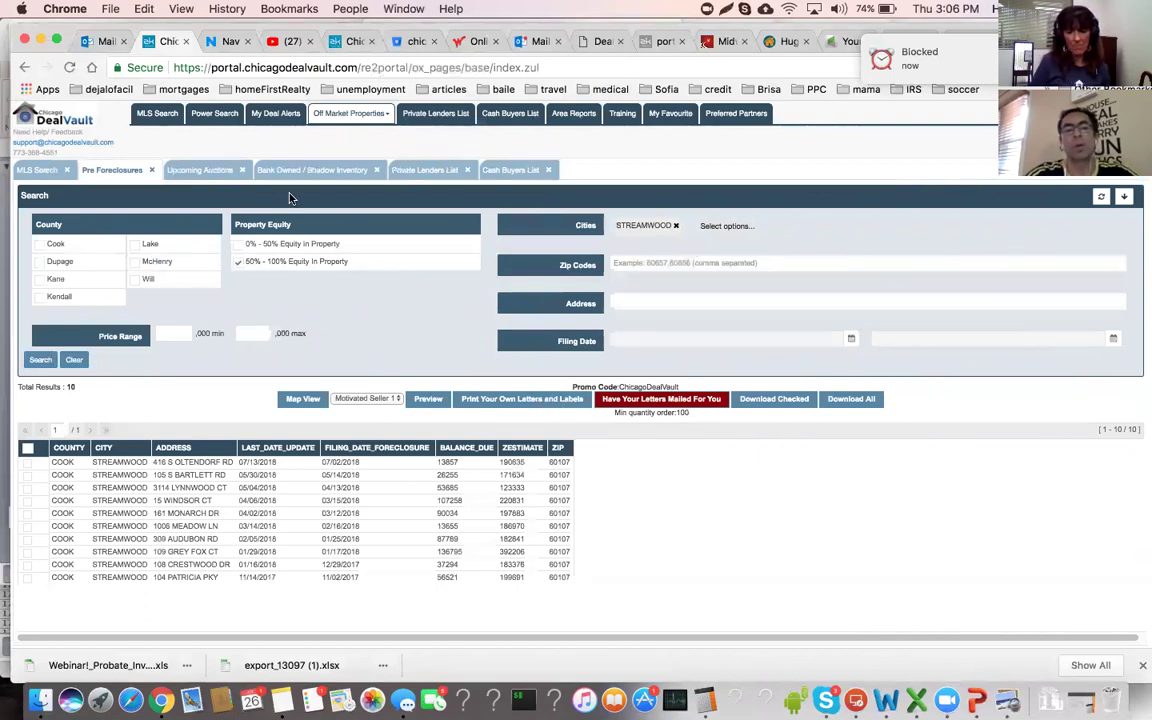
On Upcoming Auctions, select STREAMWOOD, WAUKEGAN and CARPENTERSVILLE as the search cities
{"action": "left_click", "coordinate": [206, 172]}
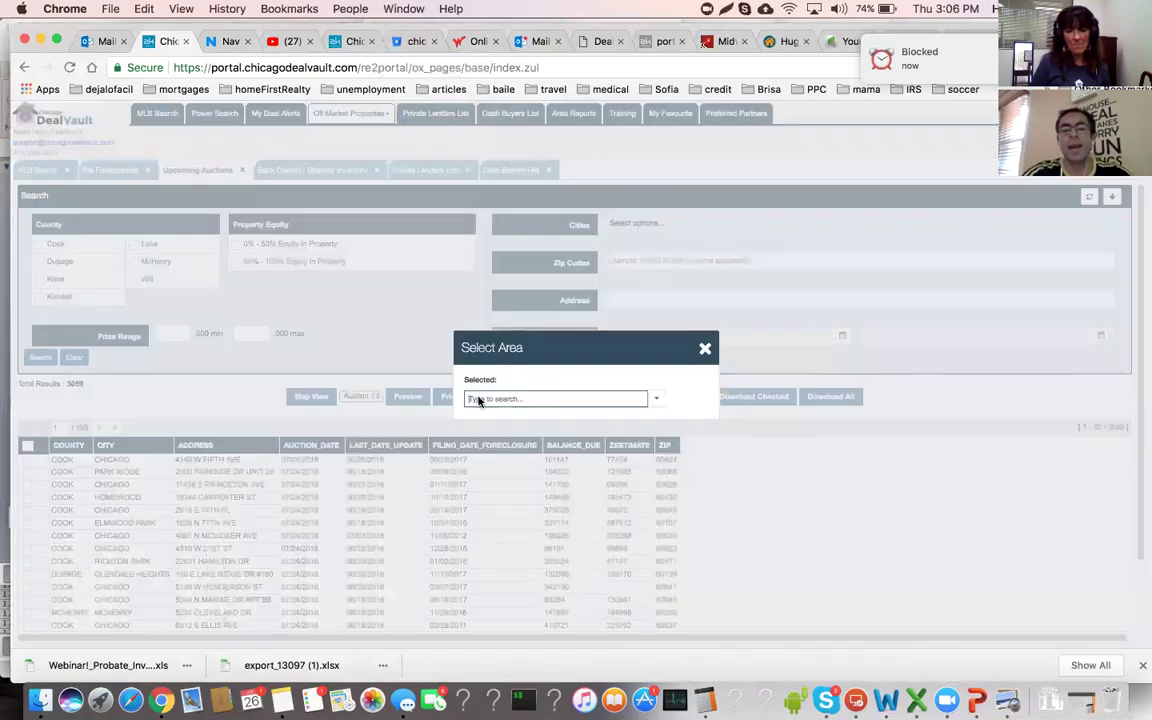
{"action": "left_click", "coordinate": [555, 398]}
{"action": "type", "text": "STREAMWOOD"}
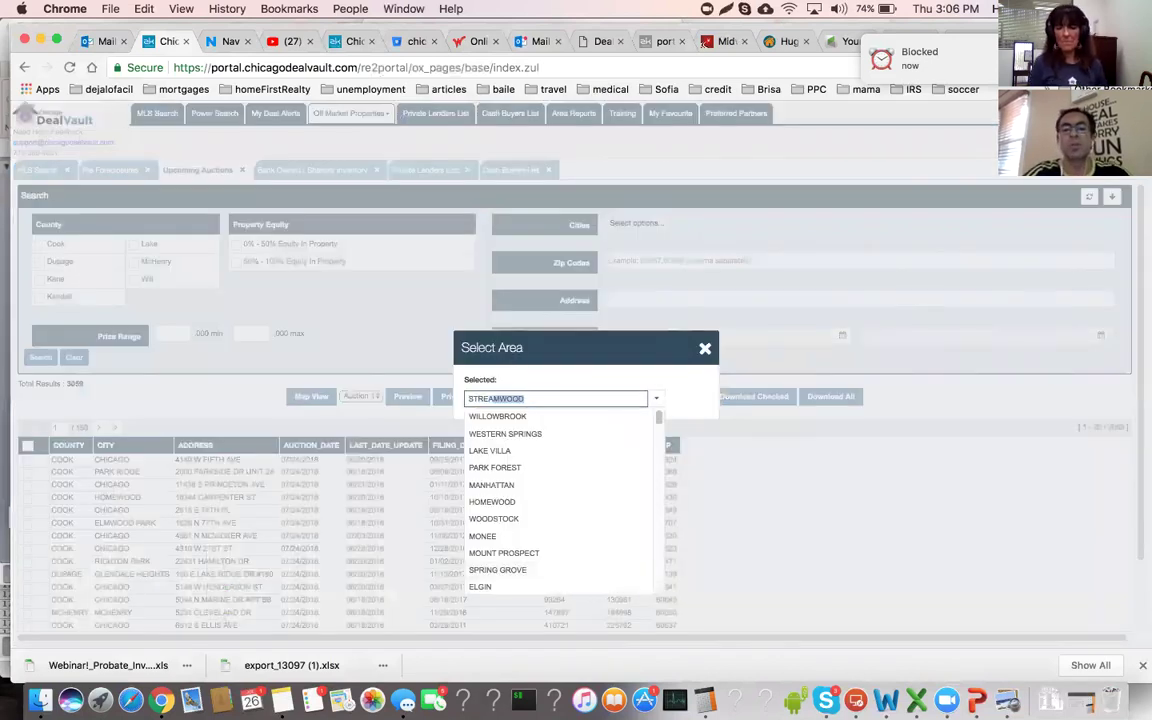
{"action": "key", "text": "Return"}
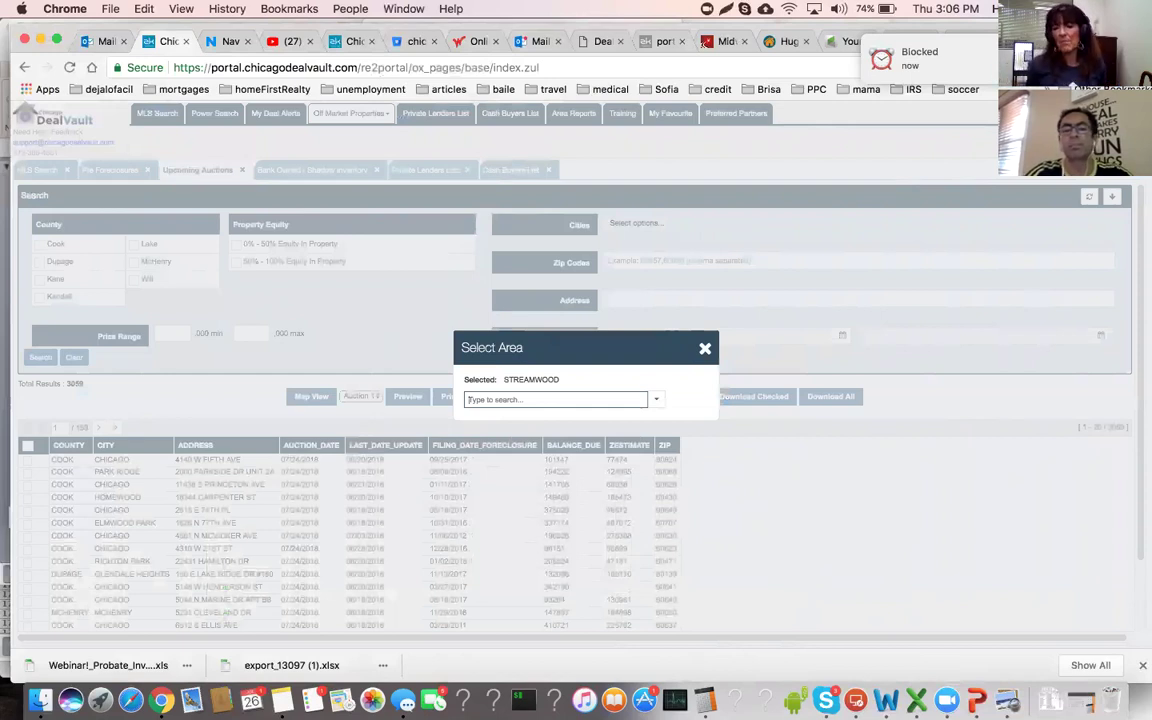
{"action": "type", "text": "WAUKEGAN"}
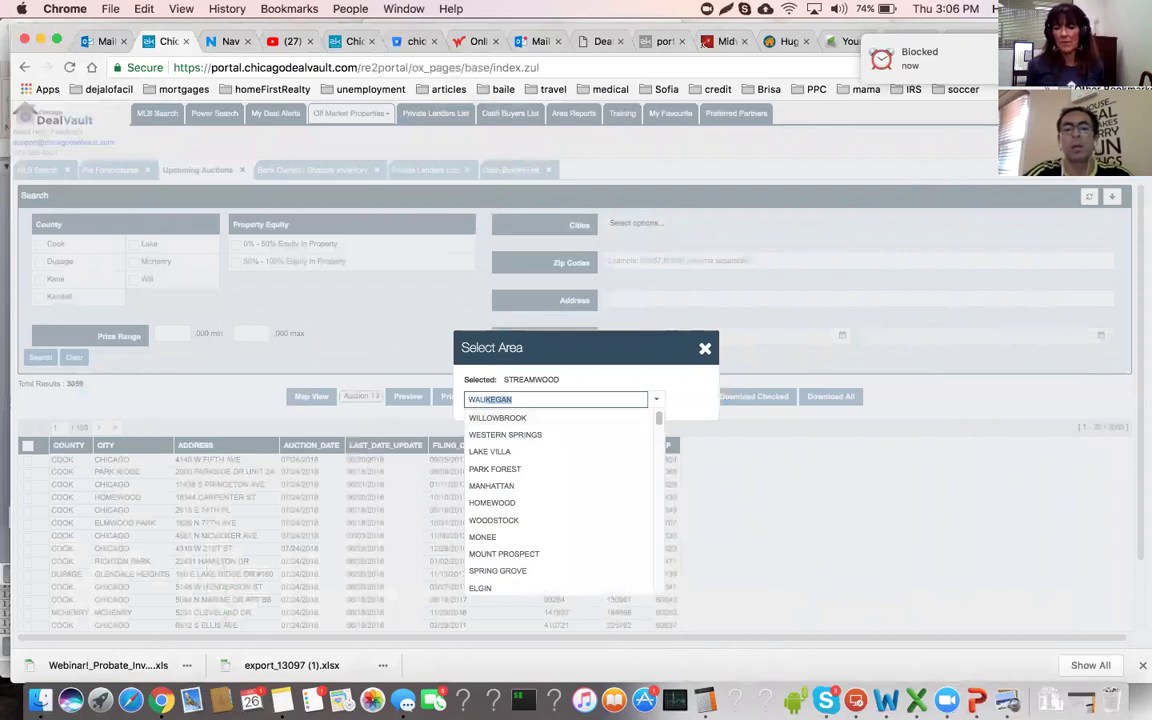
{"action": "key", "text": "Return"}
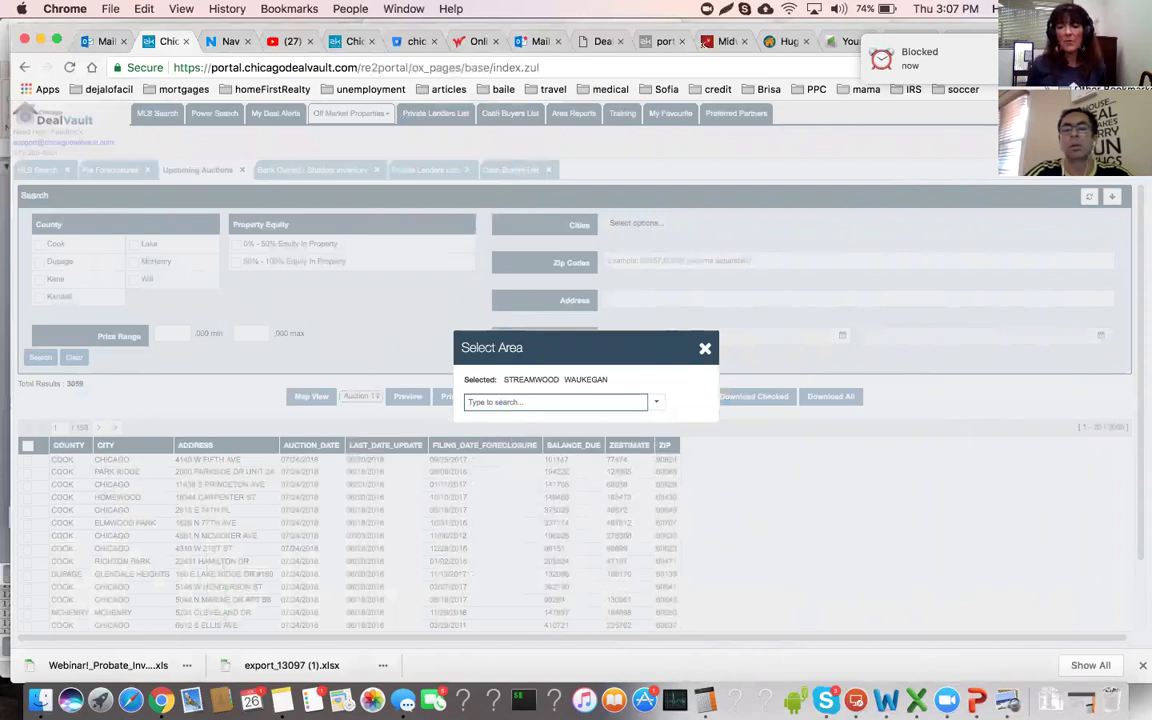
{"action": "type", "text": "CARPENTERSVILLE"}
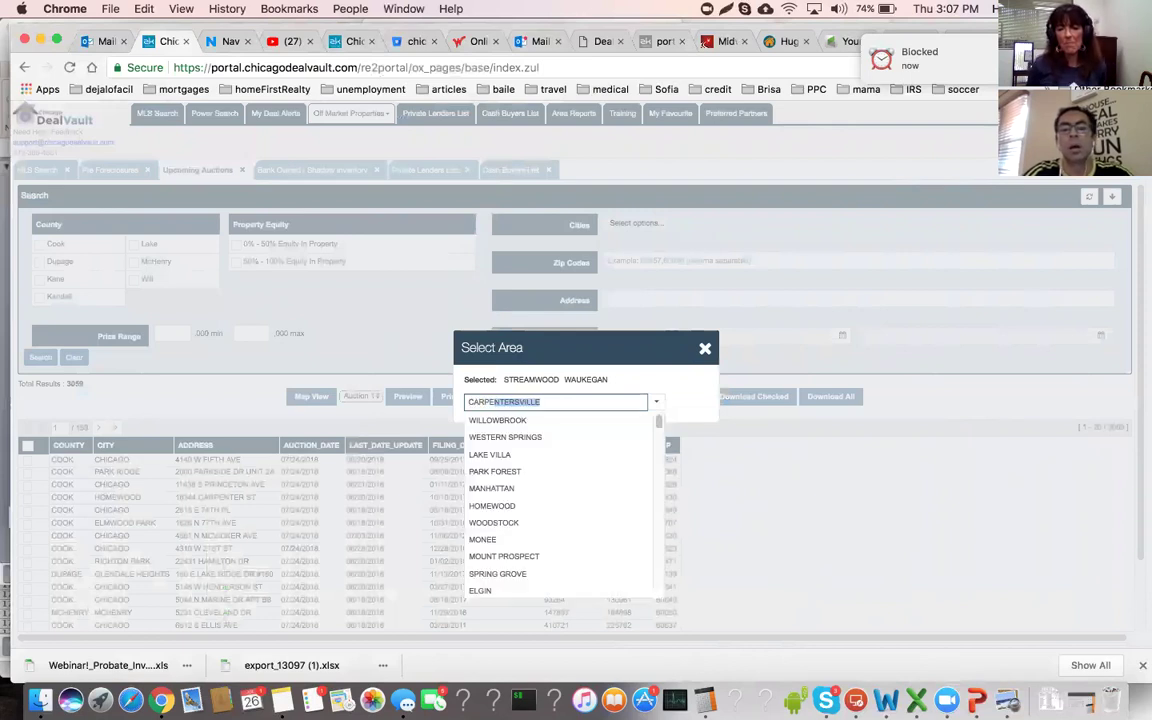
{"action": "key", "text": "Return"}
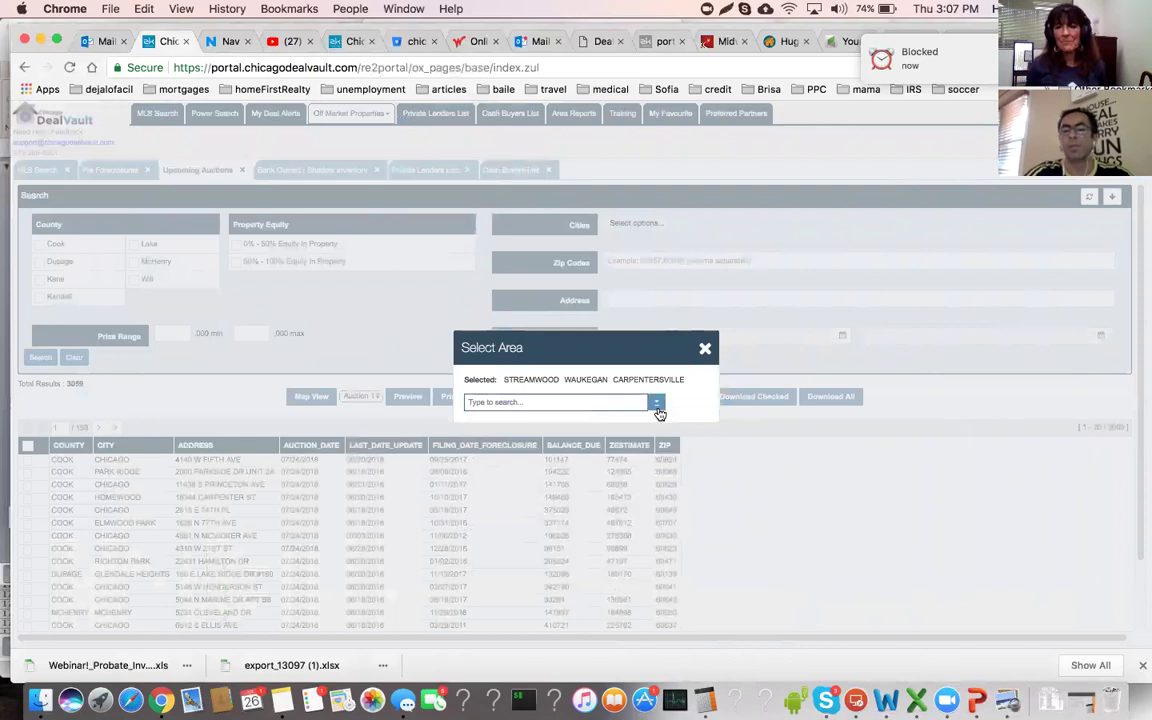
{"action": "left_click", "coordinate": [705, 350]}
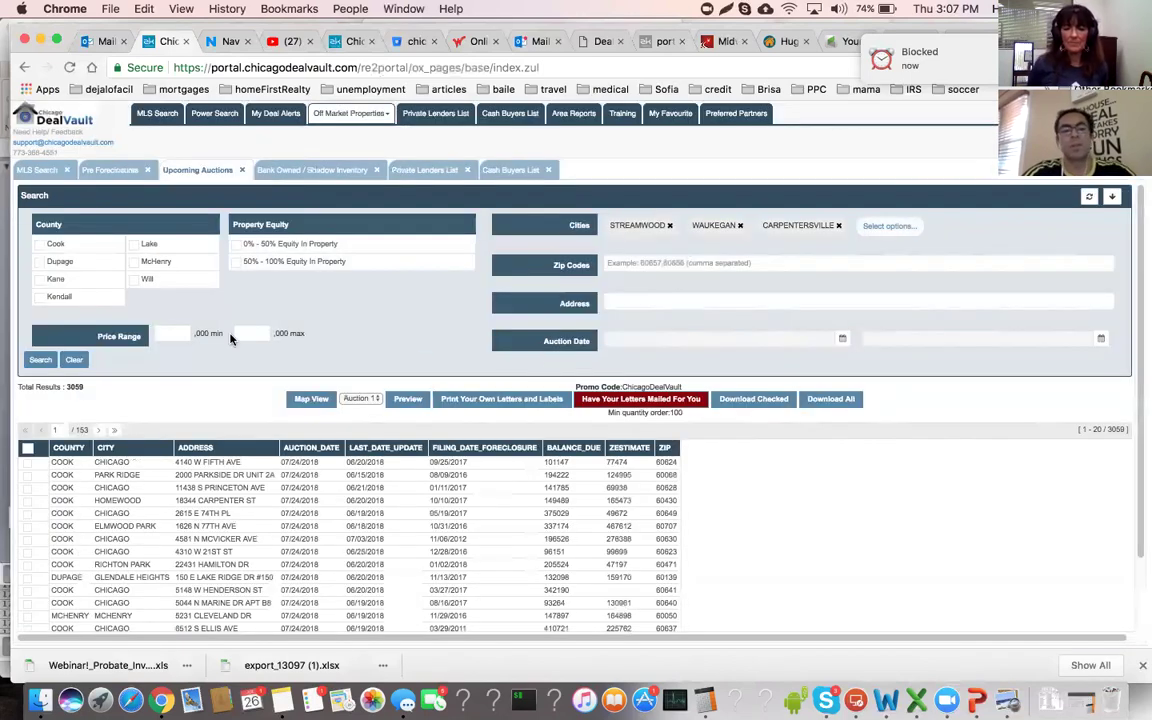
{"action": "left_click", "coordinate": [237, 264]}
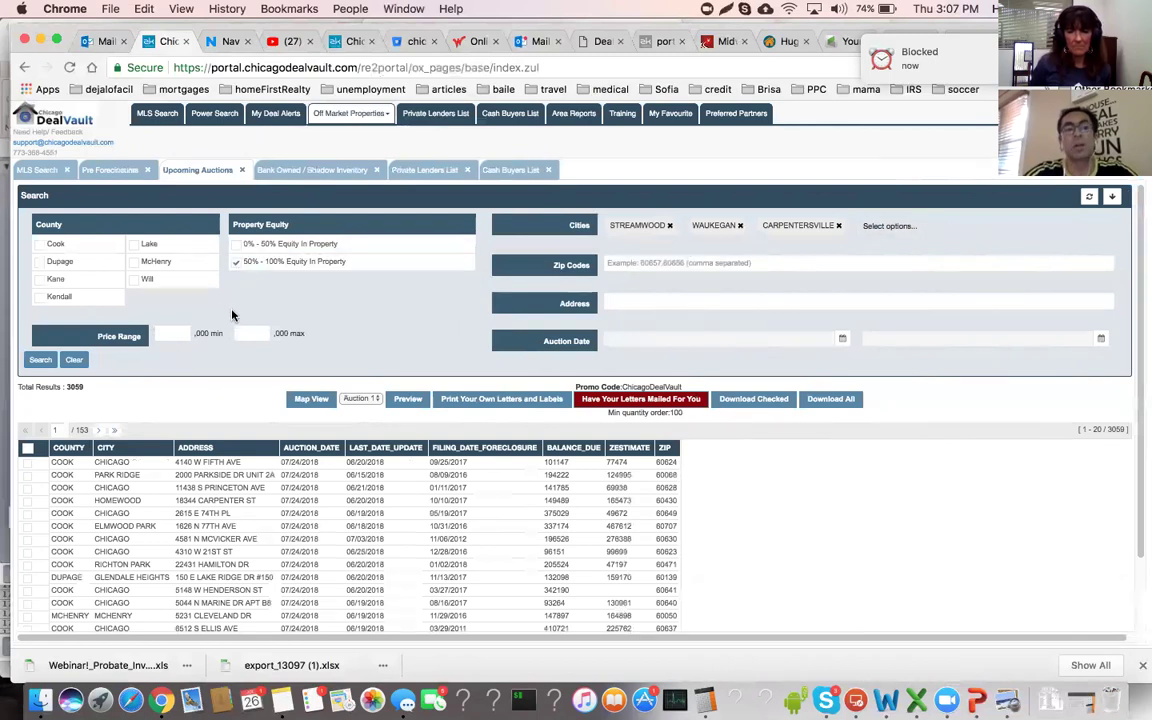
{"action": "left_click", "coordinate": [40, 360]}
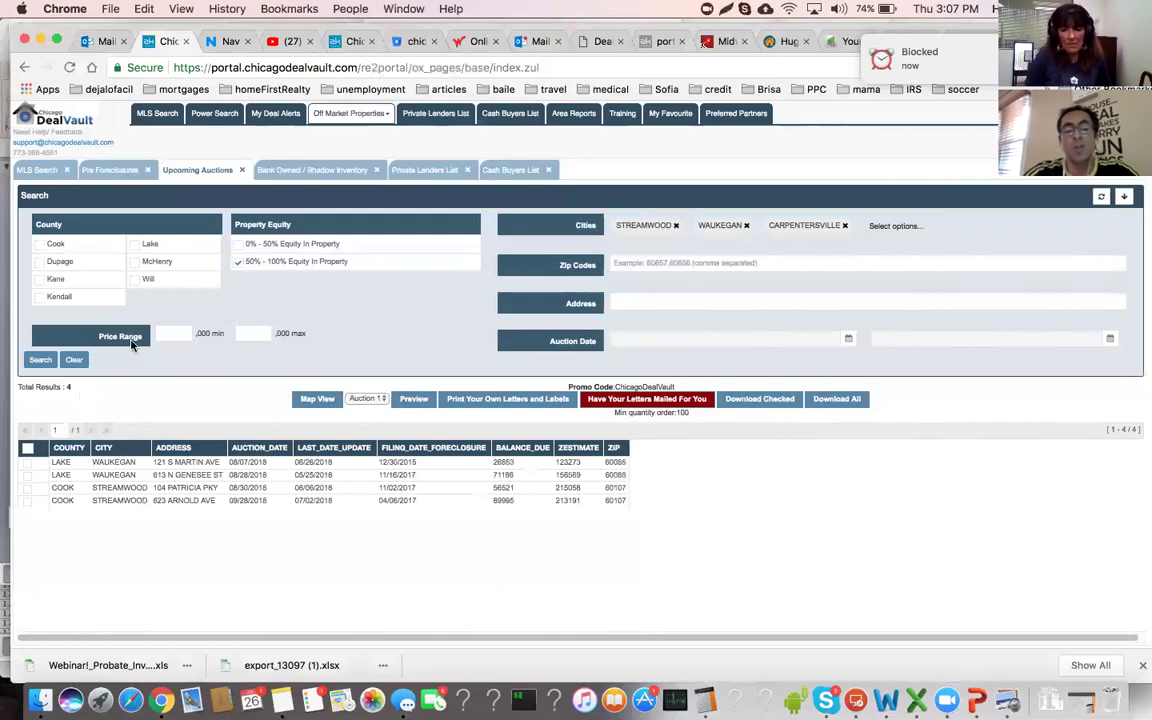
{"action": "left_click", "coordinate": [190, 475]}
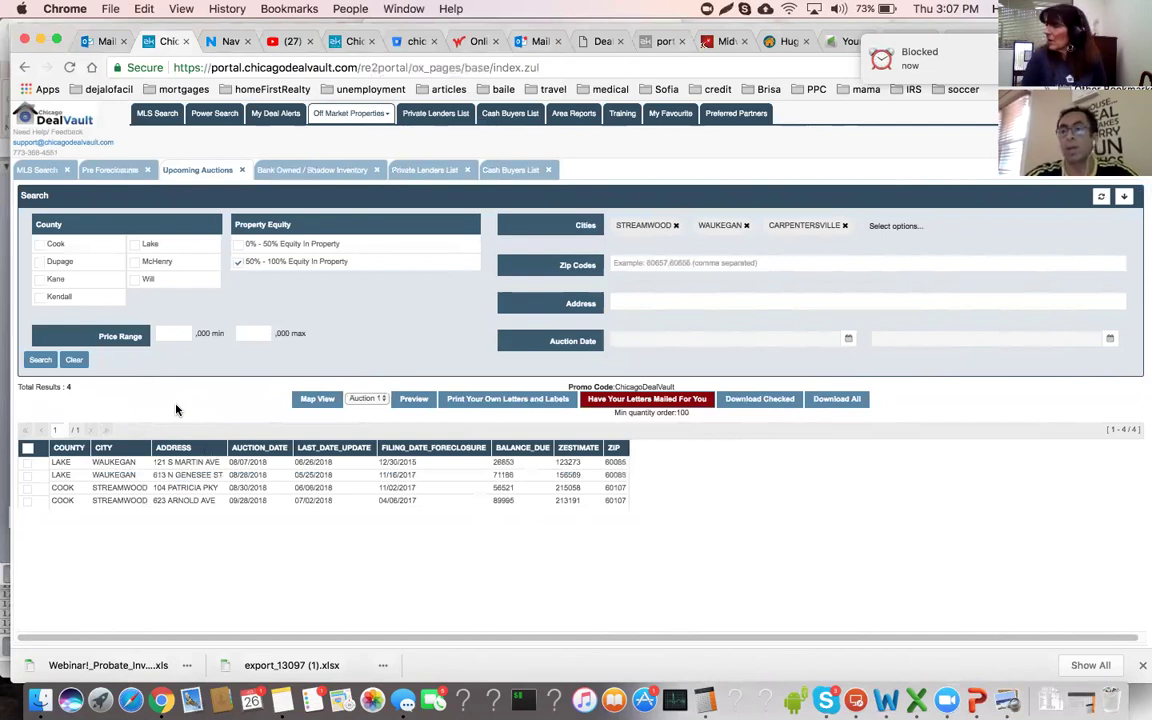
On Bank Owned / Shadow Inventory, select STREAMWOOD, CARPENTERSVILLE and WAUKEGAN as the cities
{"action": "left_click", "coordinate": [337, 172]}
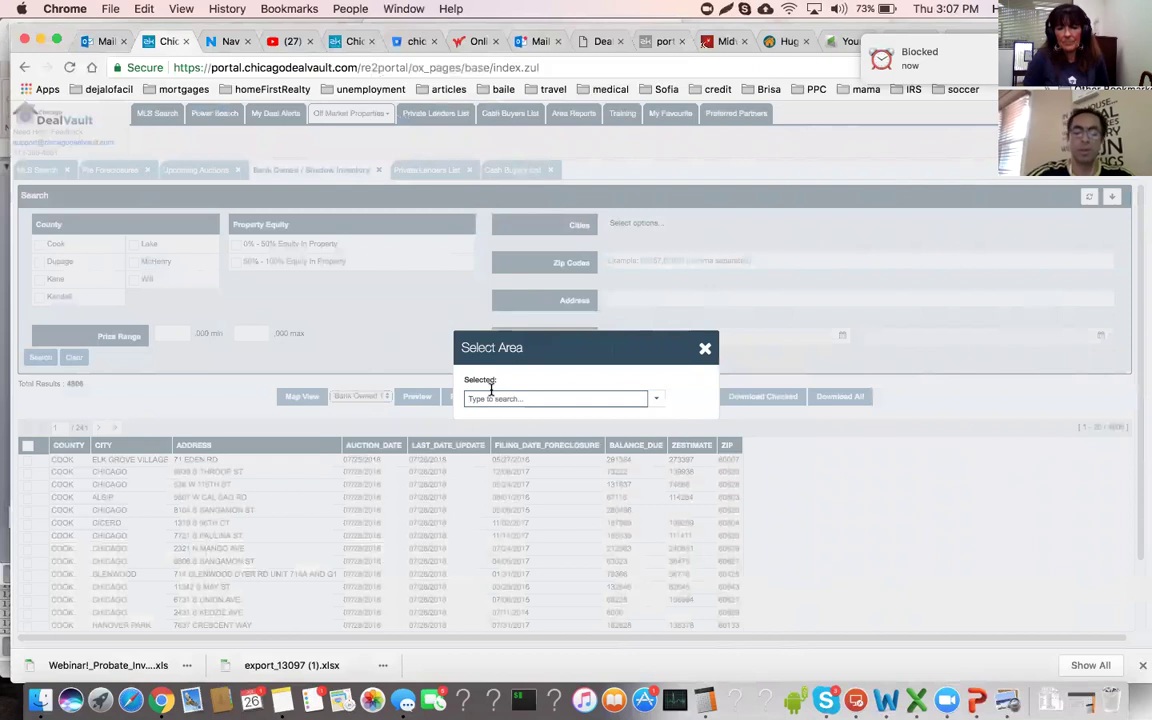
{"action": "left_click", "coordinate": [491, 396]}
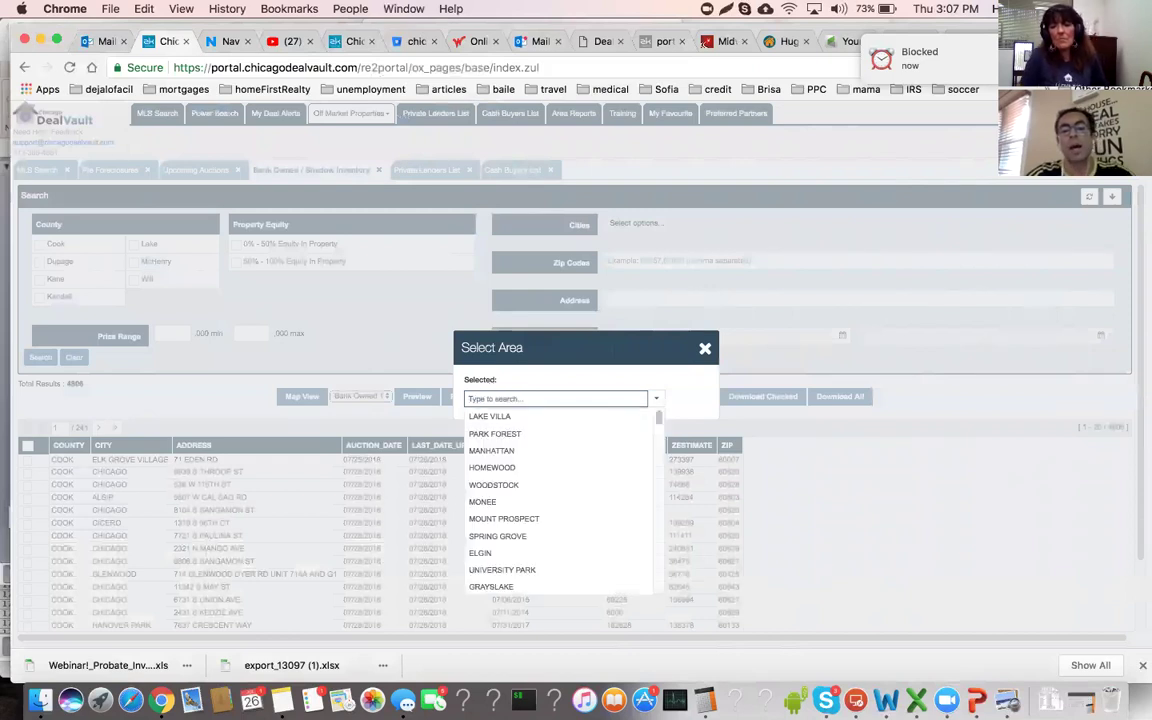
{"action": "key", "text": "Return"}
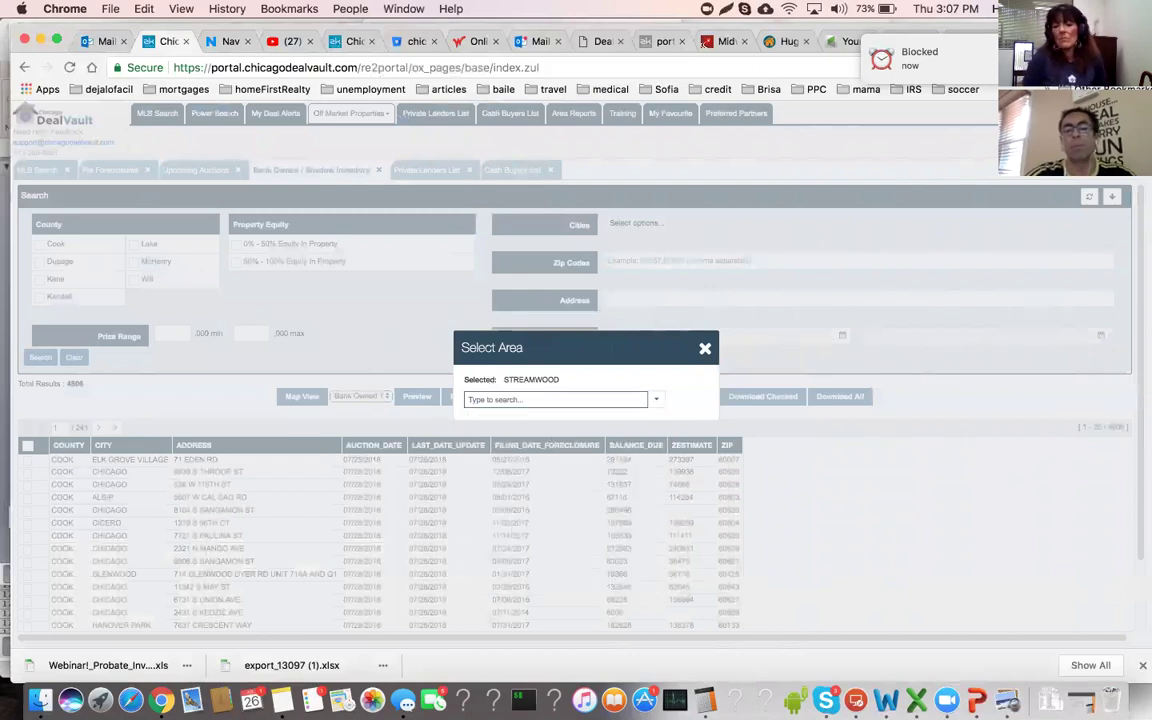
{"action": "left_click", "coordinate": [489, 399]}
{"action": "type", "text": "CAer"}
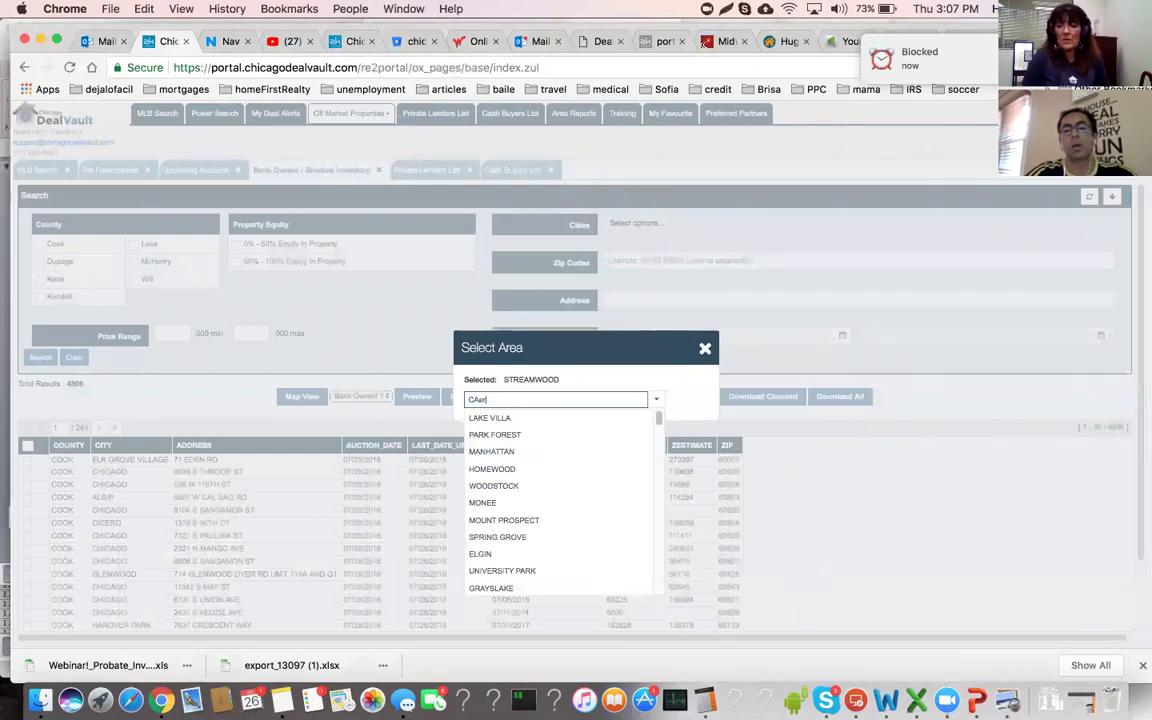
{"action": "type", "text": "RPENTERSVILLE"}
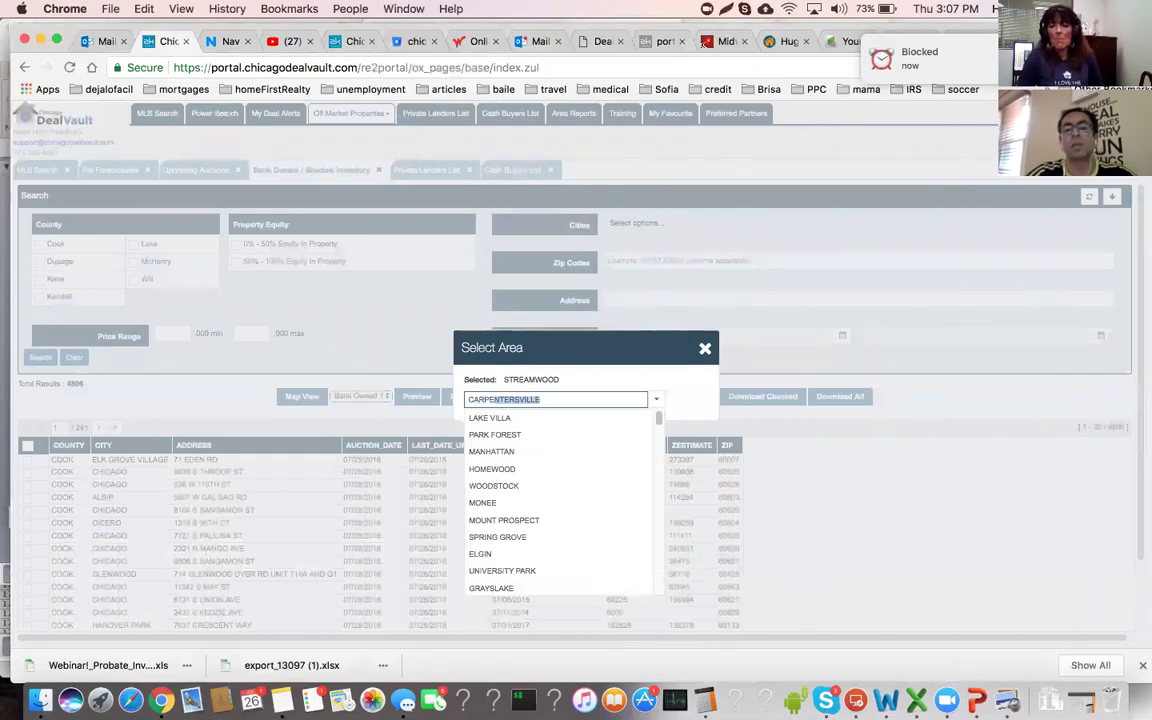
{"action": "key", "text": "Return"}
{"action": "type", "text": "WAUg"}
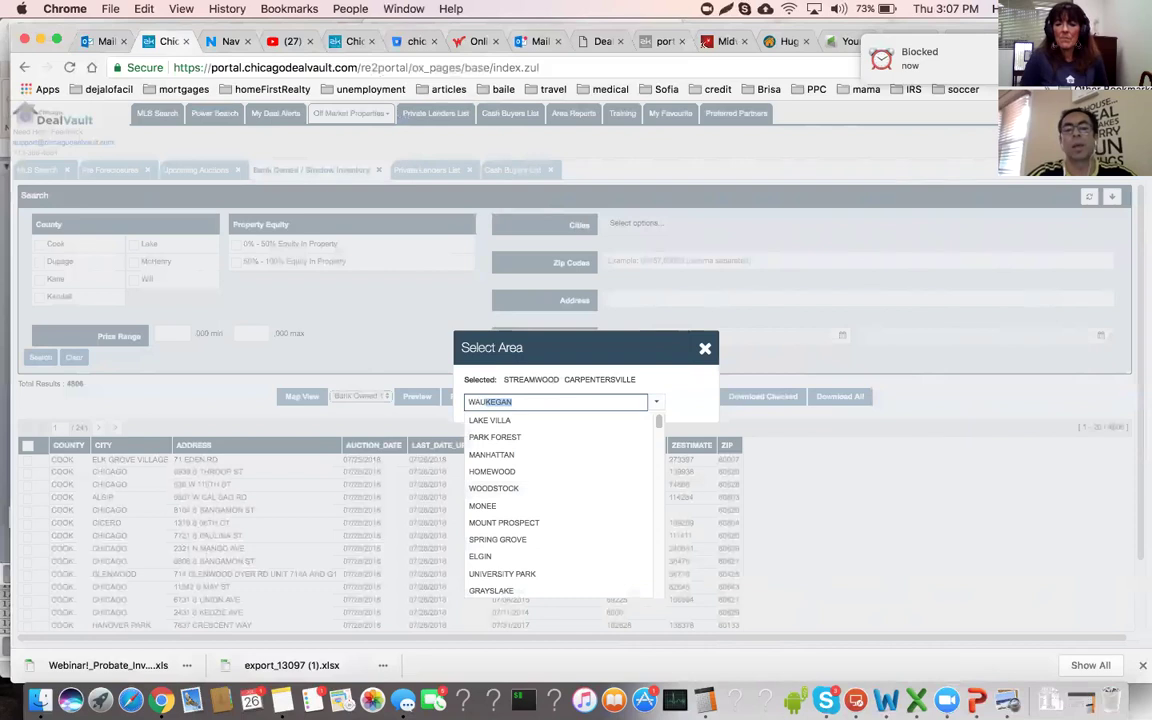
{"action": "key", "text": "BackSpace"}
{"action": "type", "text": "U"}
{"action": "key", "text": "Return"}
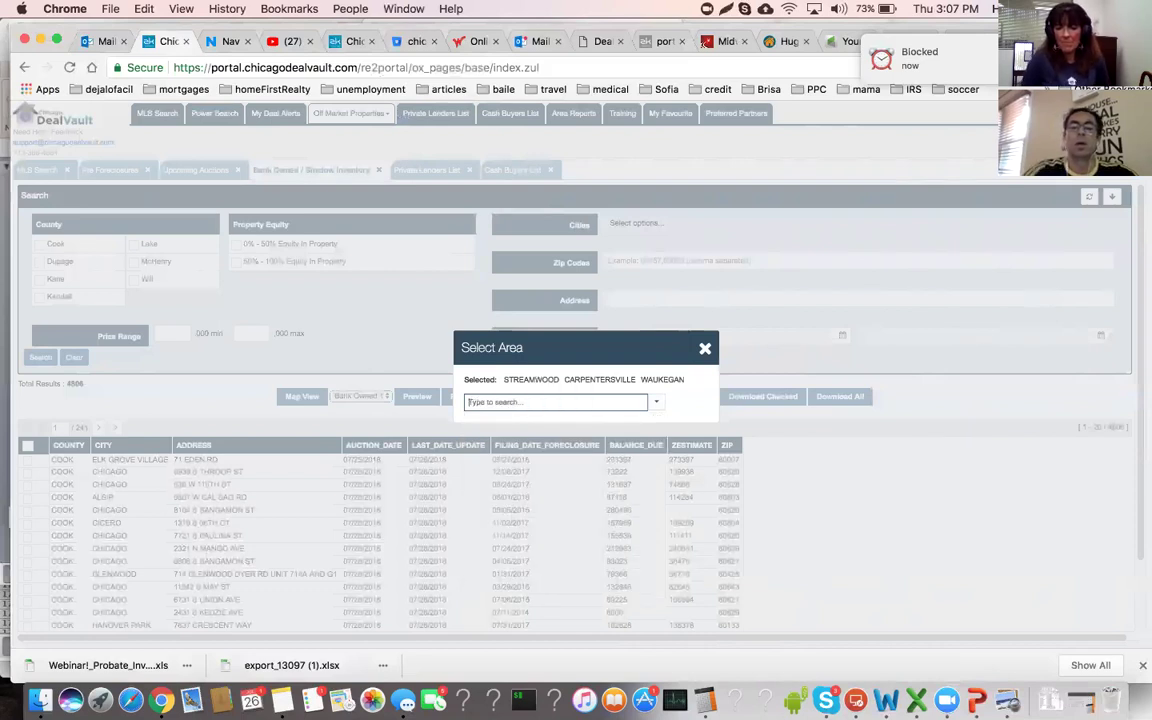
{"action": "left_click", "coordinate": [705, 347]}
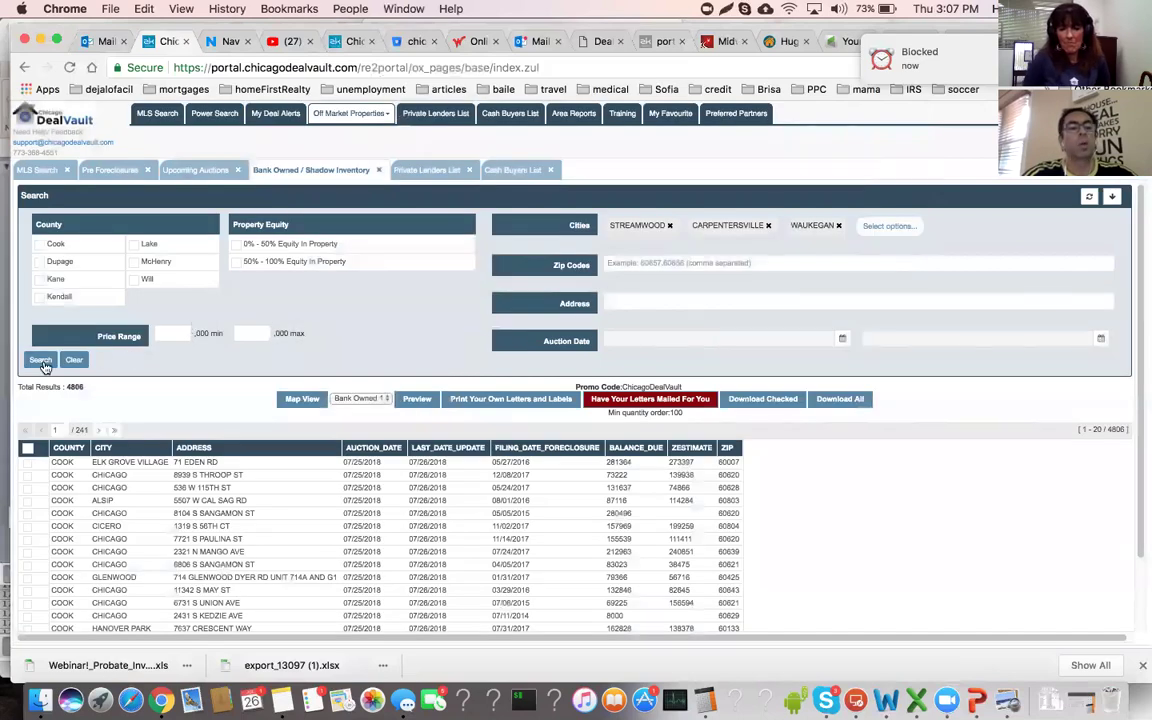
Search, then add the 50% - 100% equity filter and search again for 3 results
{"action": "left_click", "coordinate": [41, 361]}
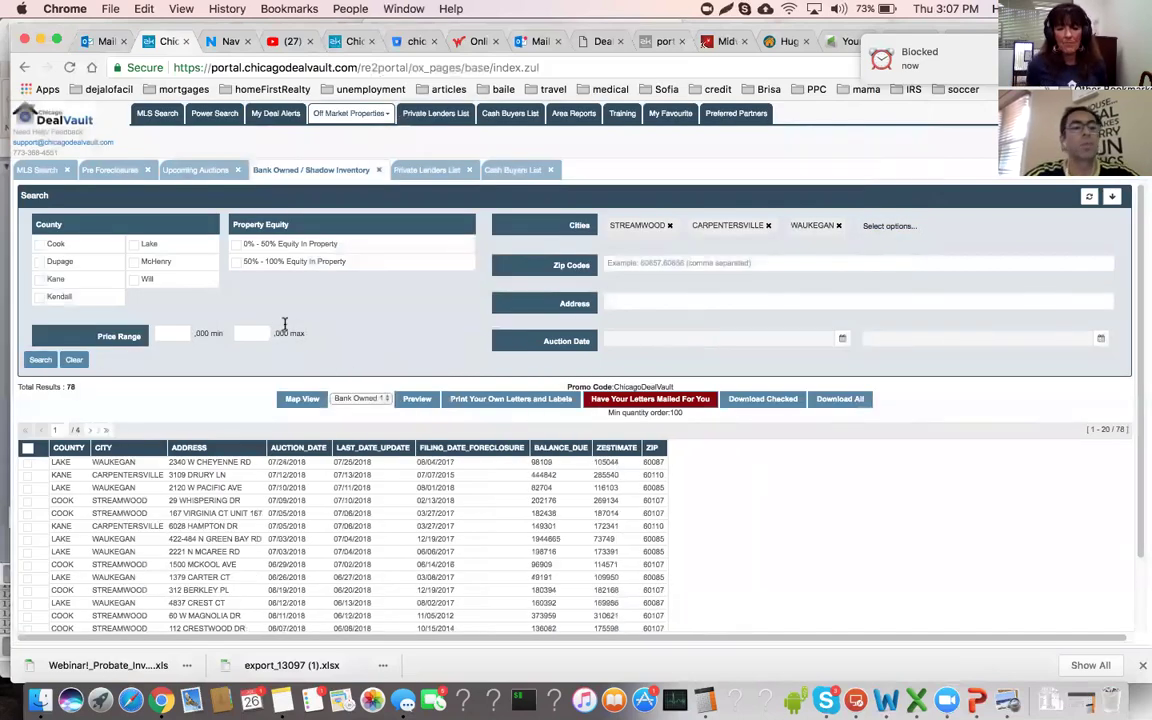
{"action": "left_click", "coordinate": [238, 261]}
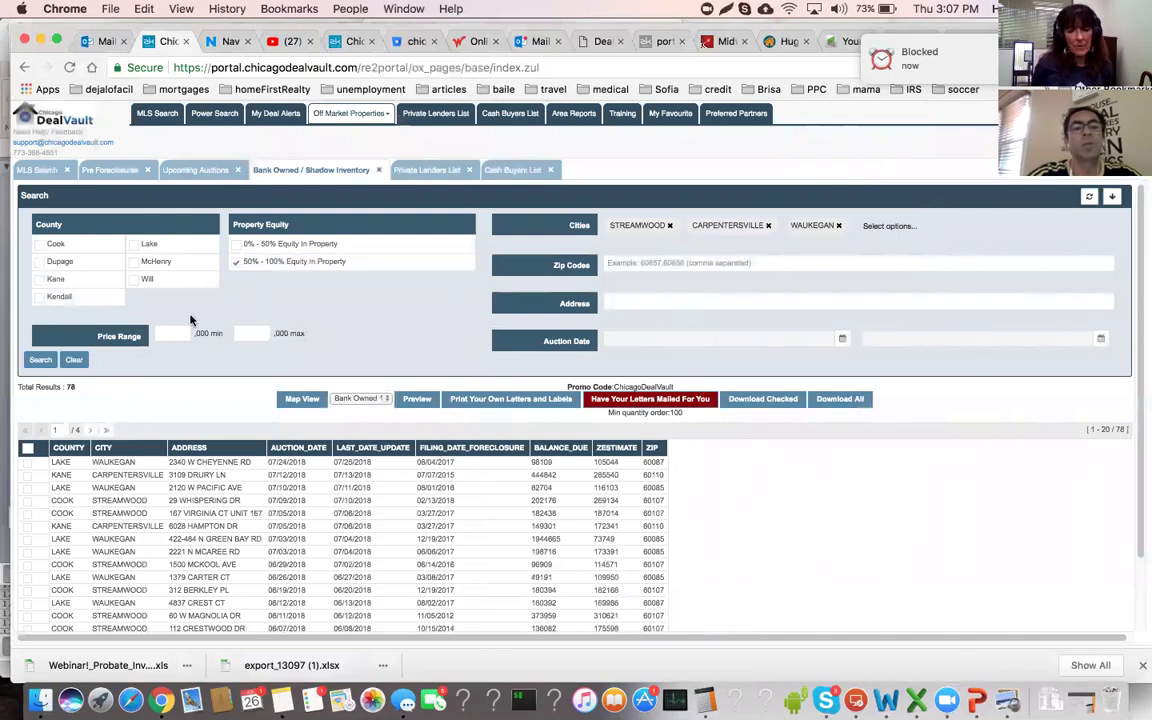
{"action": "left_click", "coordinate": [40, 359]}
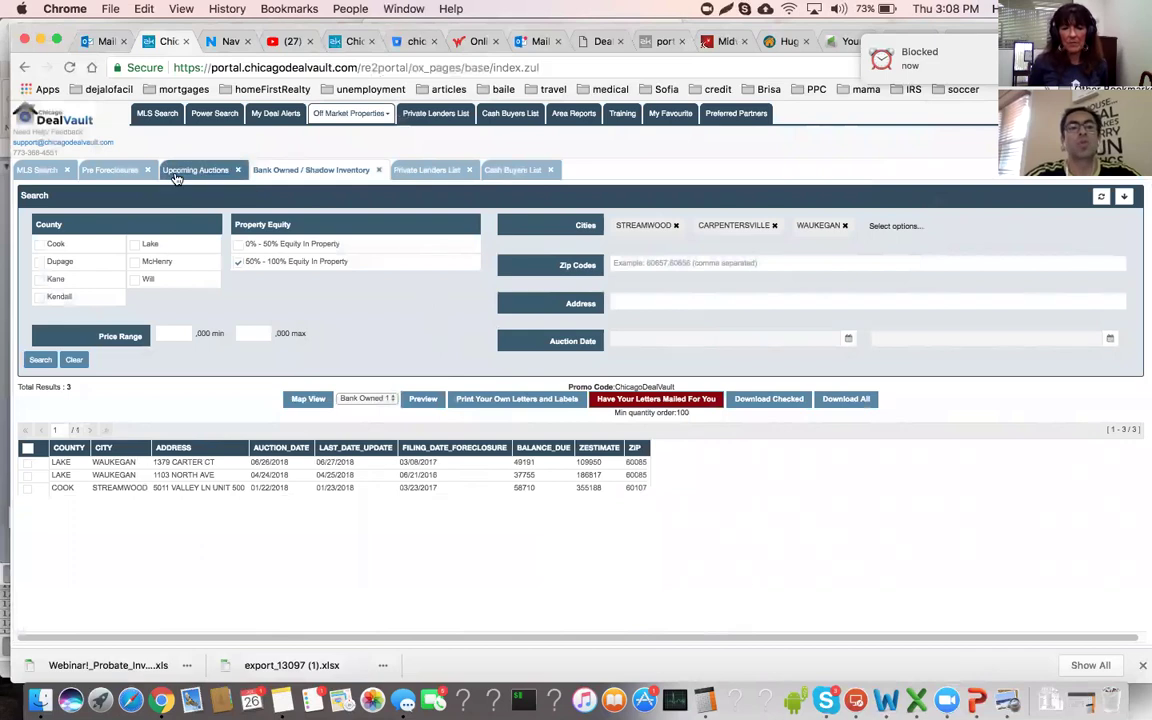
Flip through the Pre Foreclosures, Upcoming Auctions and Bank Owned results, ending on Pre Foreclosures
{"action": "left_click", "coordinate": [117, 170]}
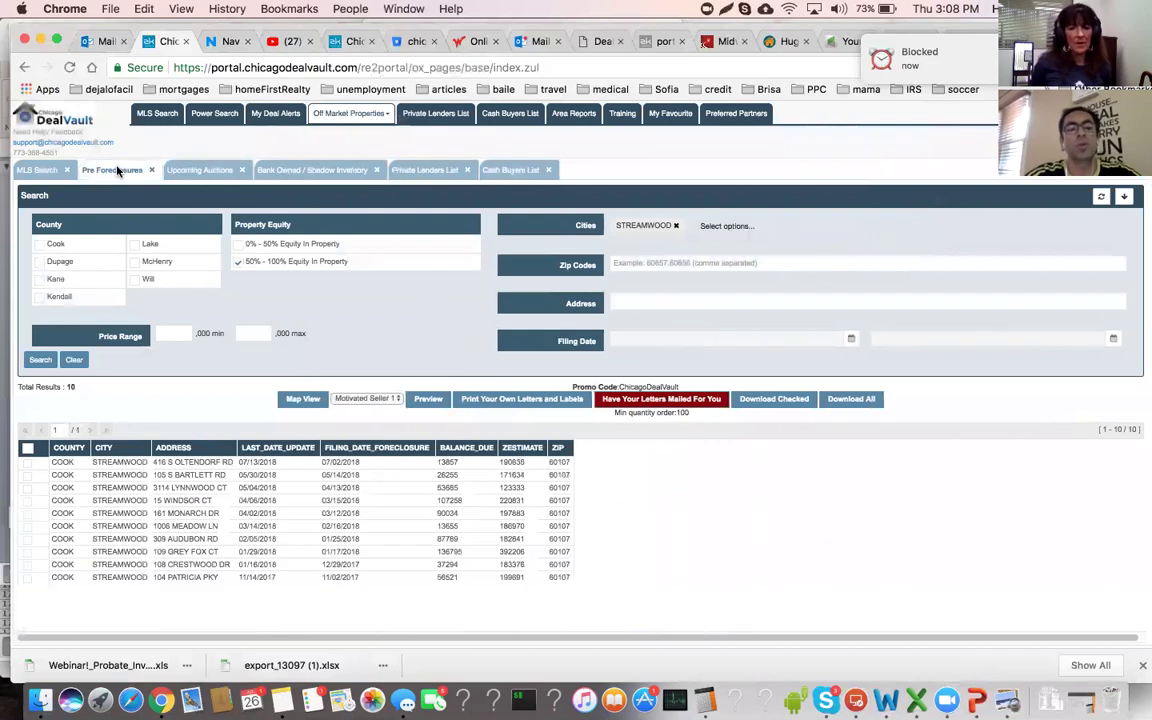
{"action": "left_click", "coordinate": [188, 170]}
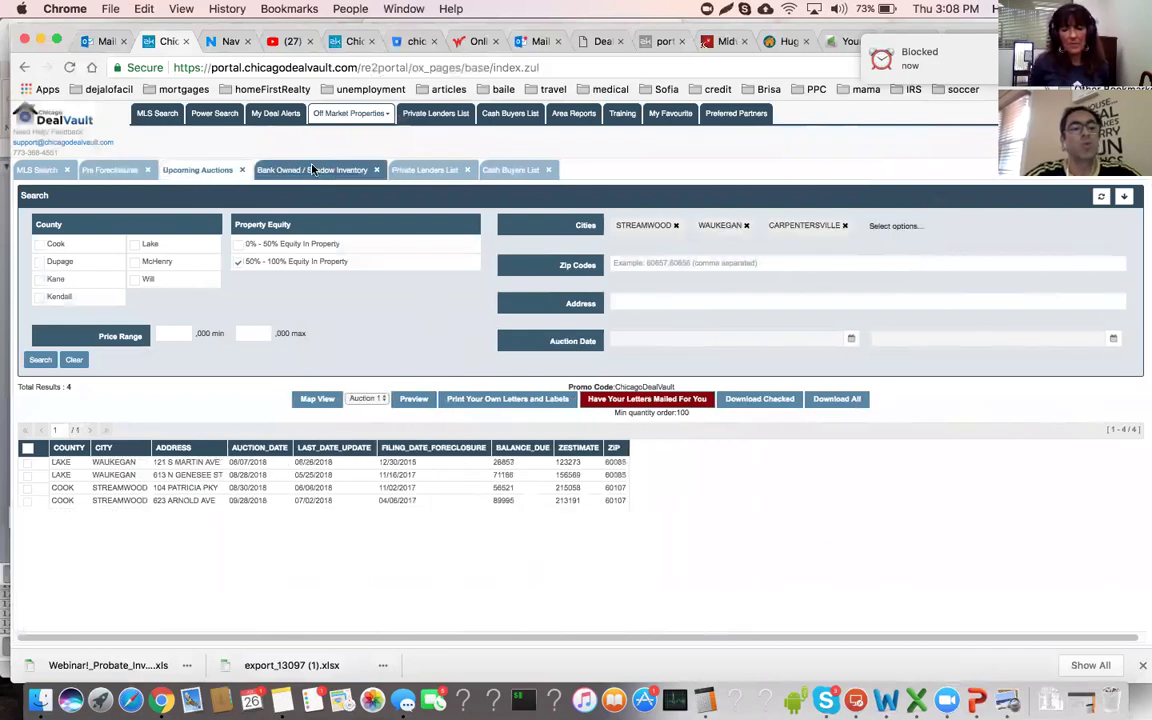
{"action": "left_click", "coordinate": [313, 170]}
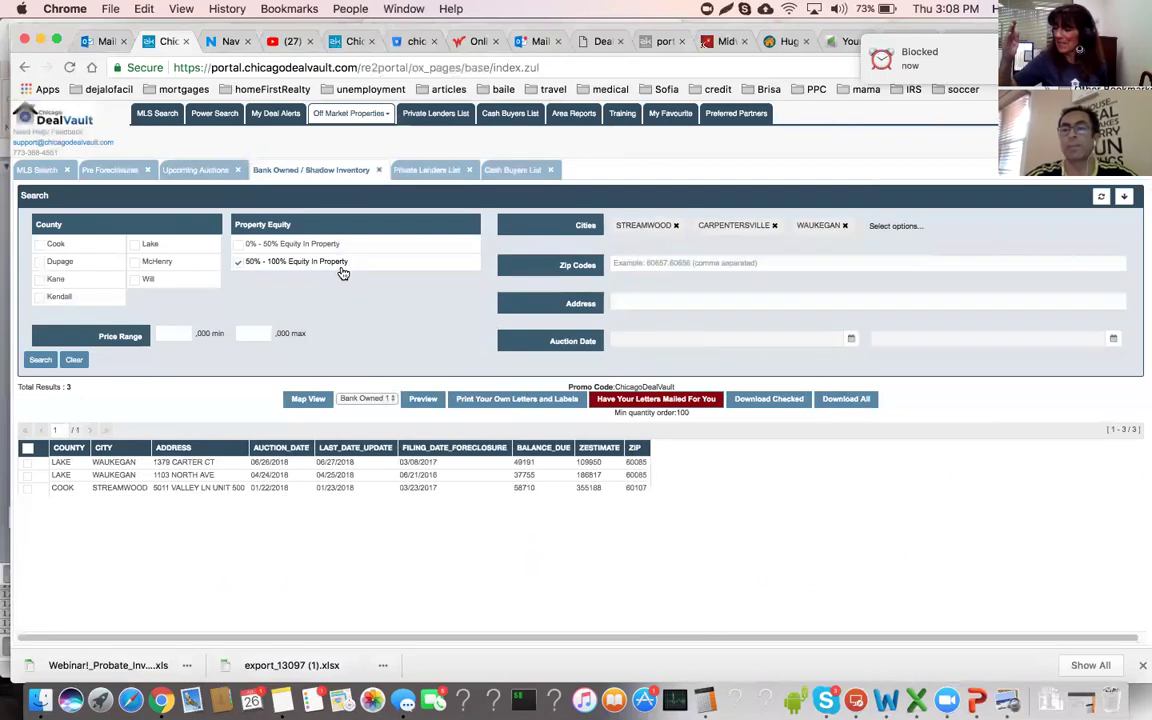
{"action": "left_click", "coordinate": [200, 262]}
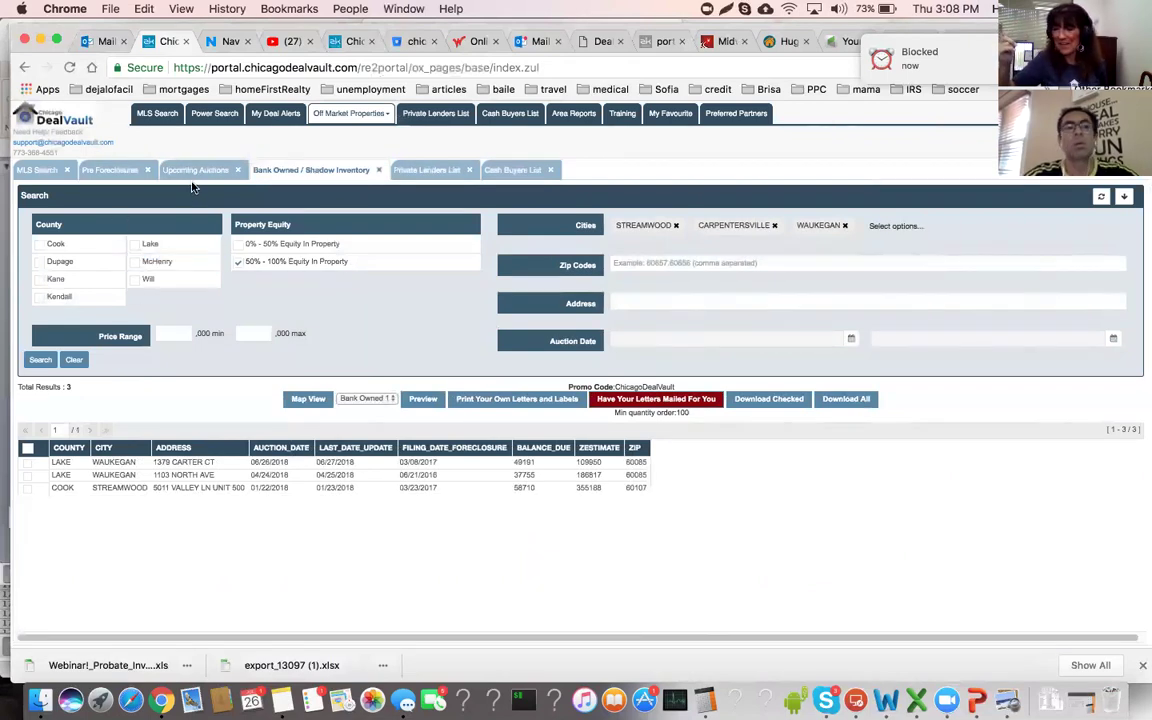
{"action": "left_click", "coordinate": [118, 171]}
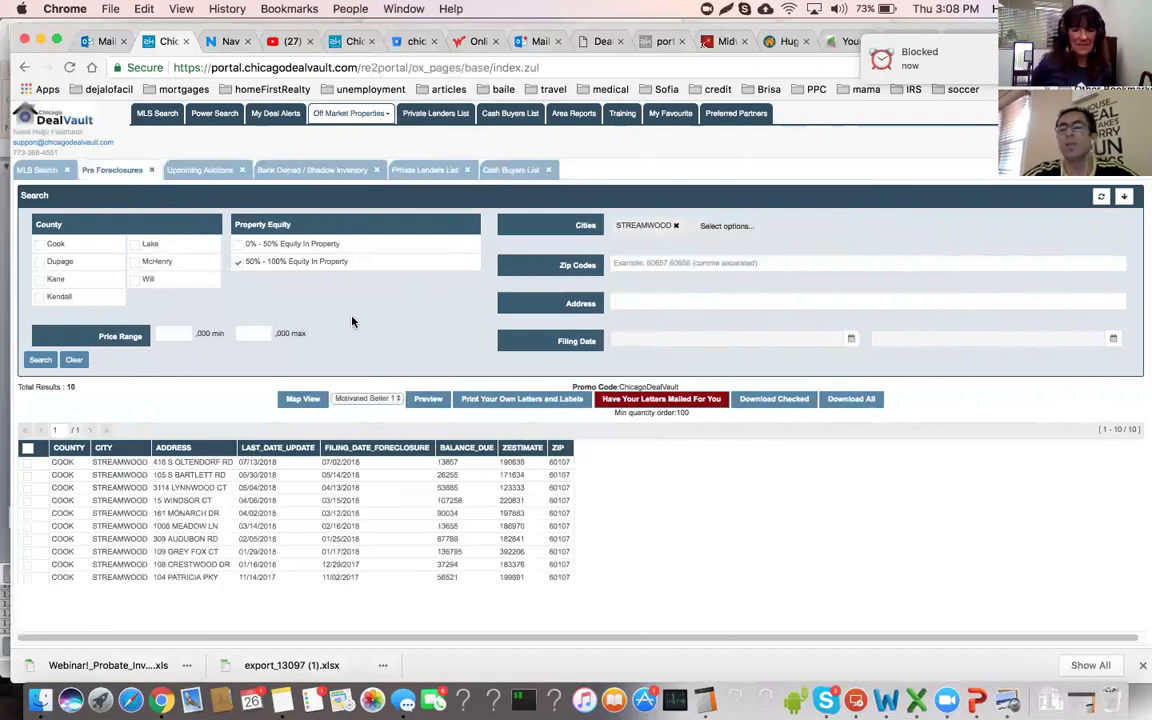
{"action": "key", "text": "super+Tab"}
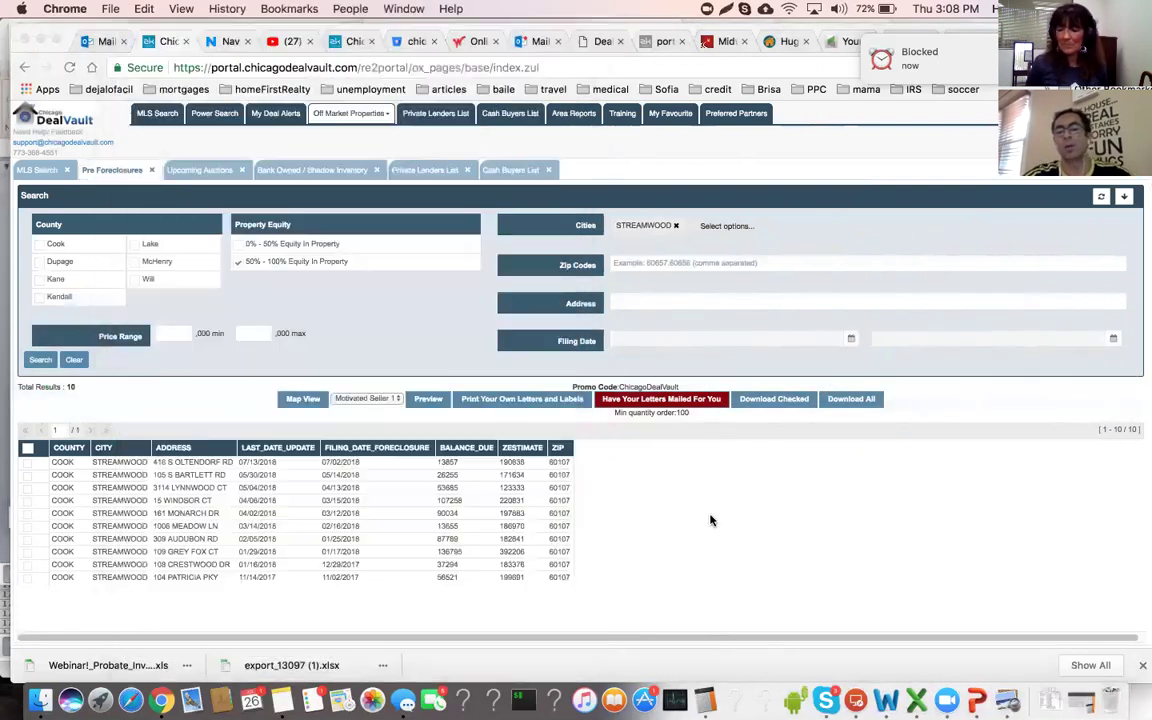
{"action": "left_click", "coordinate": [645, 470]}
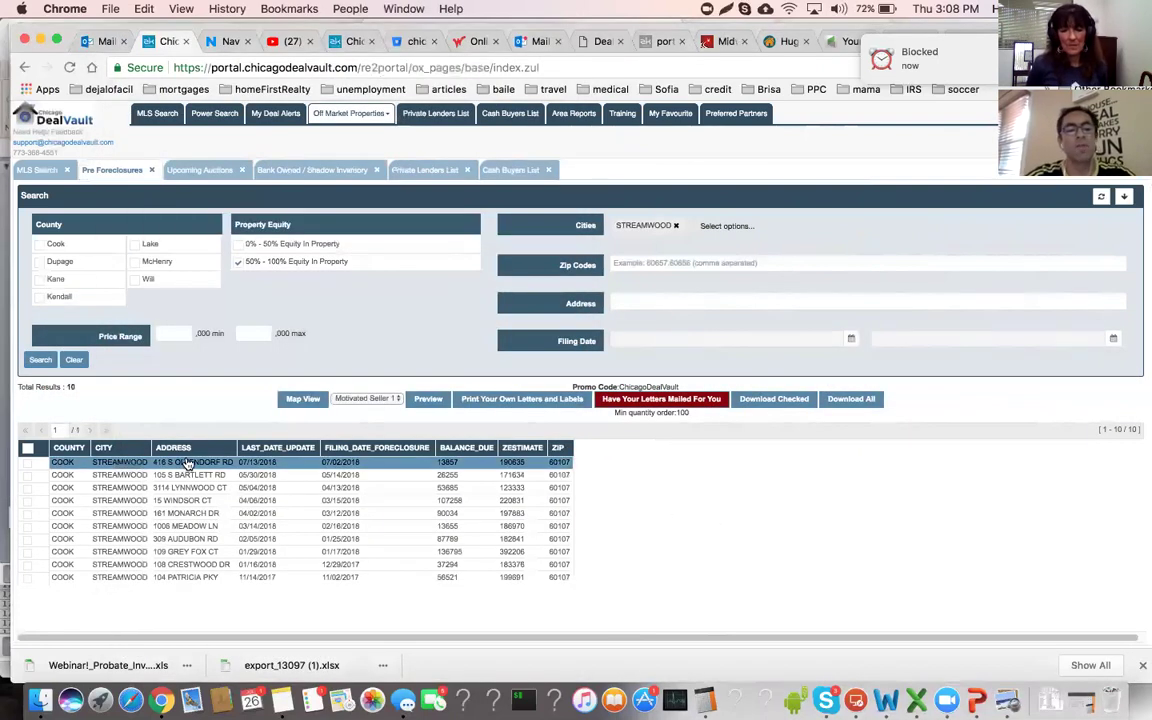
{"action": "left_click", "coordinate": [306, 465]}
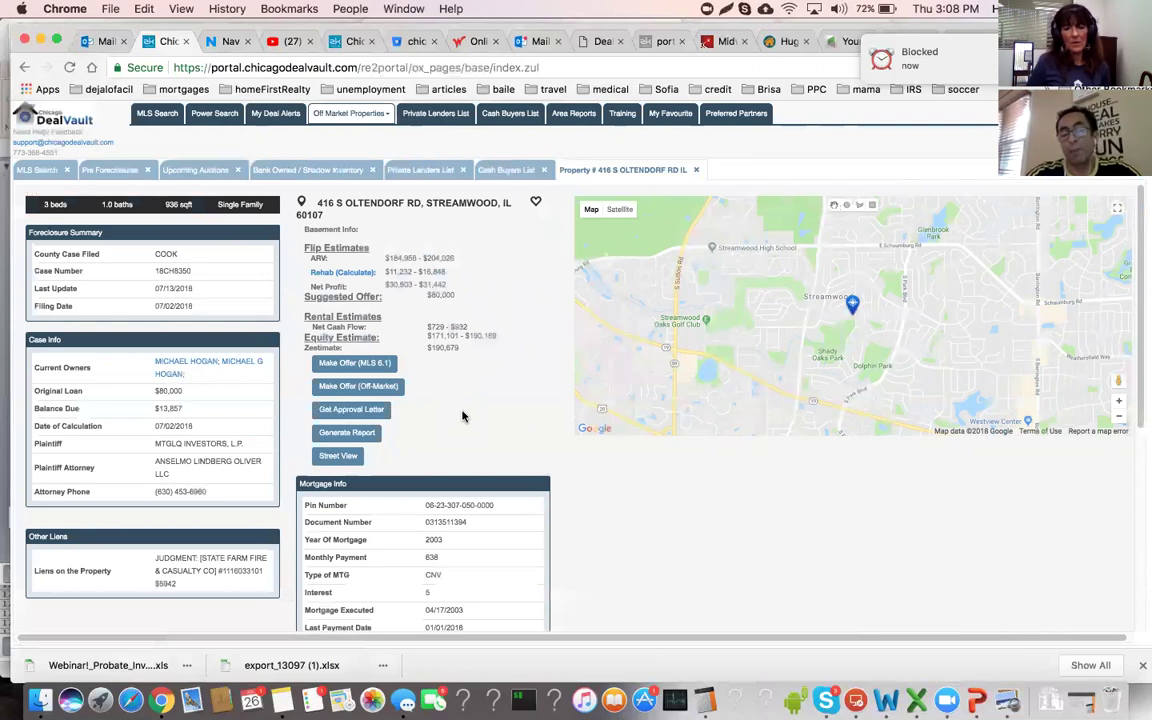
{"action": "scroll", "coordinate": [462, 416], "scroll_direction": "down", "scroll_amount": 1}
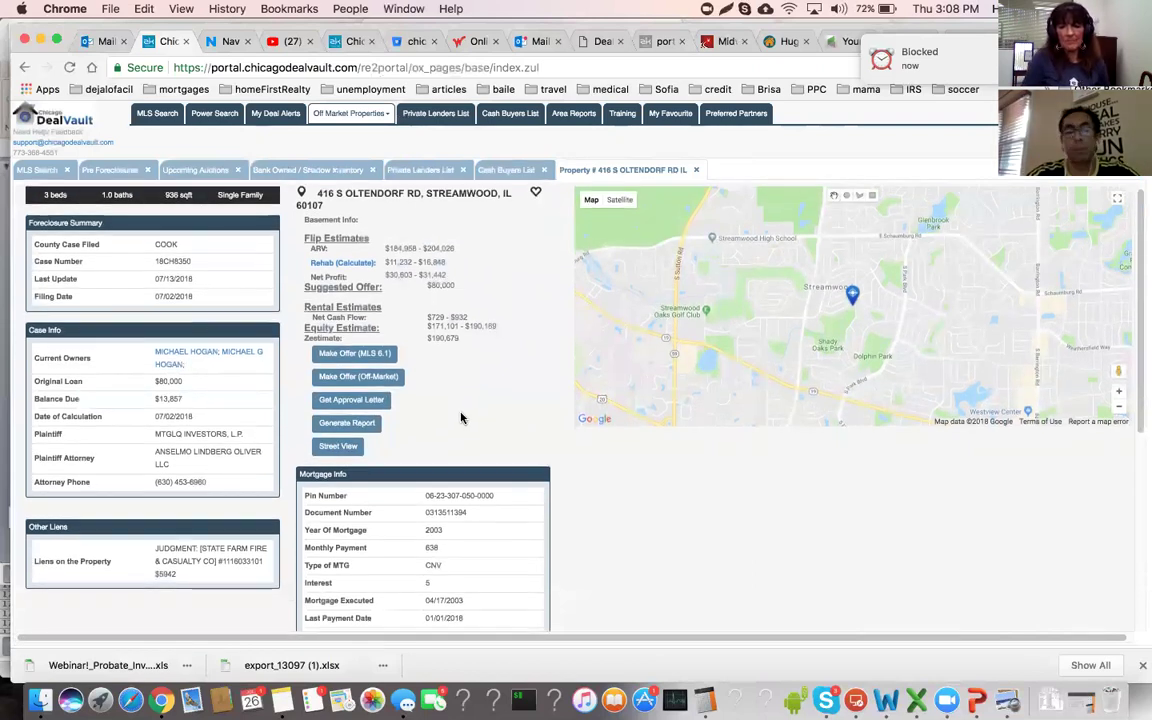
{"action": "scroll", "coordinate": [257, 384], "scroll_direction": "down", "scroll_amount": 1}
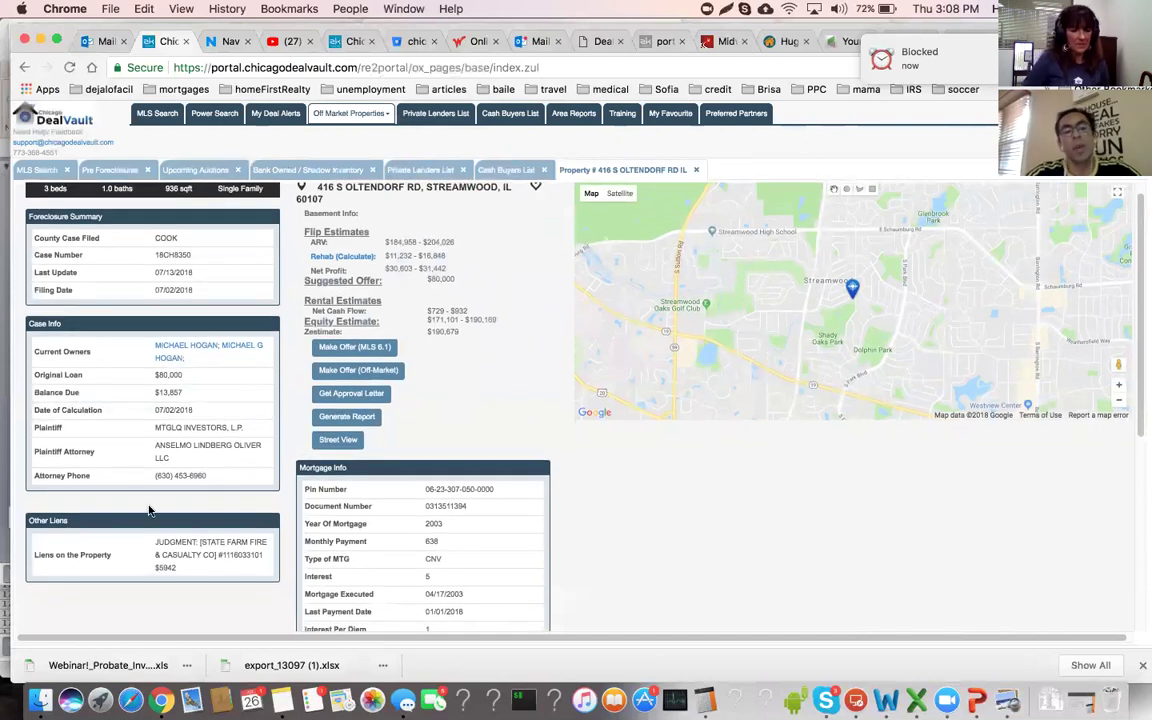
{"action": "scroll", "coordinate": [186, 287], "scroll_direction": "down", "scroll_amount": 1}
{"action": "scroll", "coordinate": [186, 287], "scroll_direction": "down", "scroll_amount": 2}
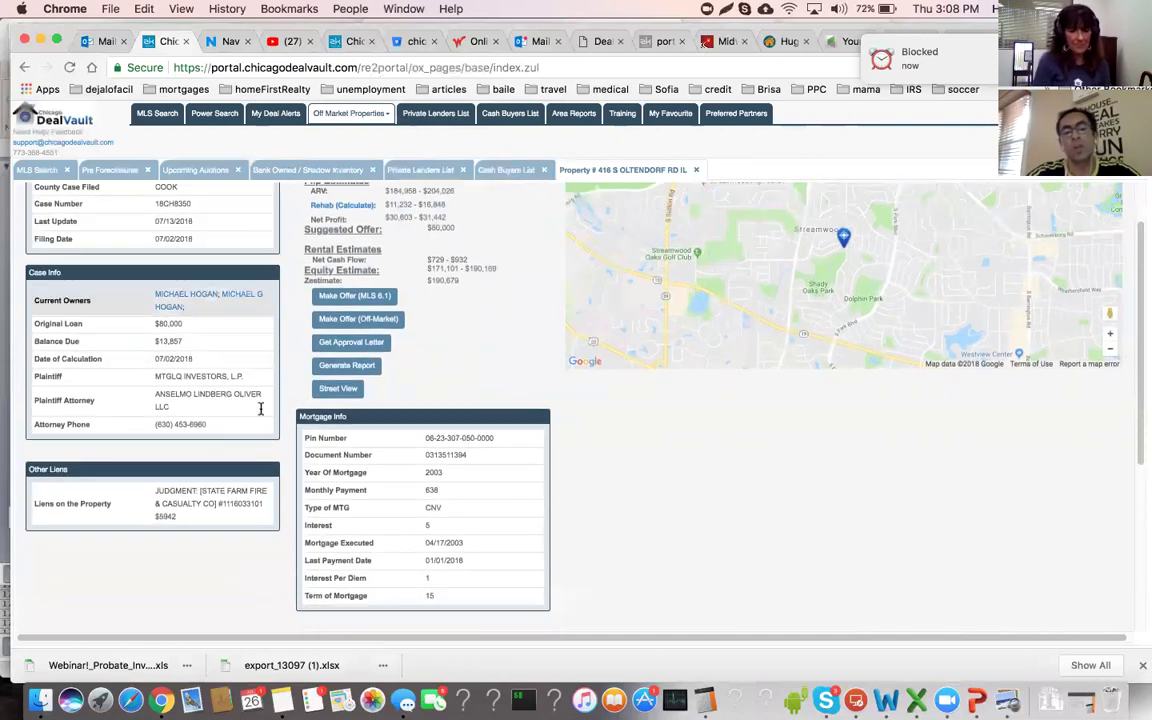
{"action": "left_click_drag", "start_coordinate": [306, 438], "coordinate": [381, 583]}
{"action": "left_click", "coordinate": [386, 590]}
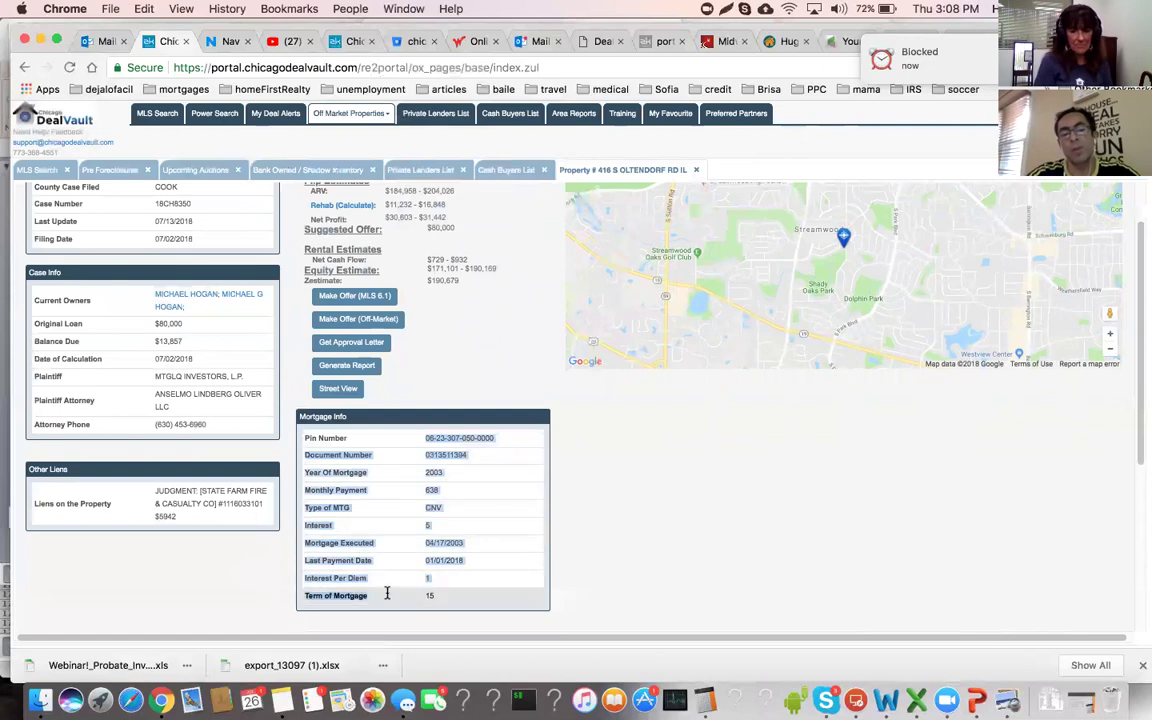
{"action": "triple_click", "coordinate": [474, 559]}
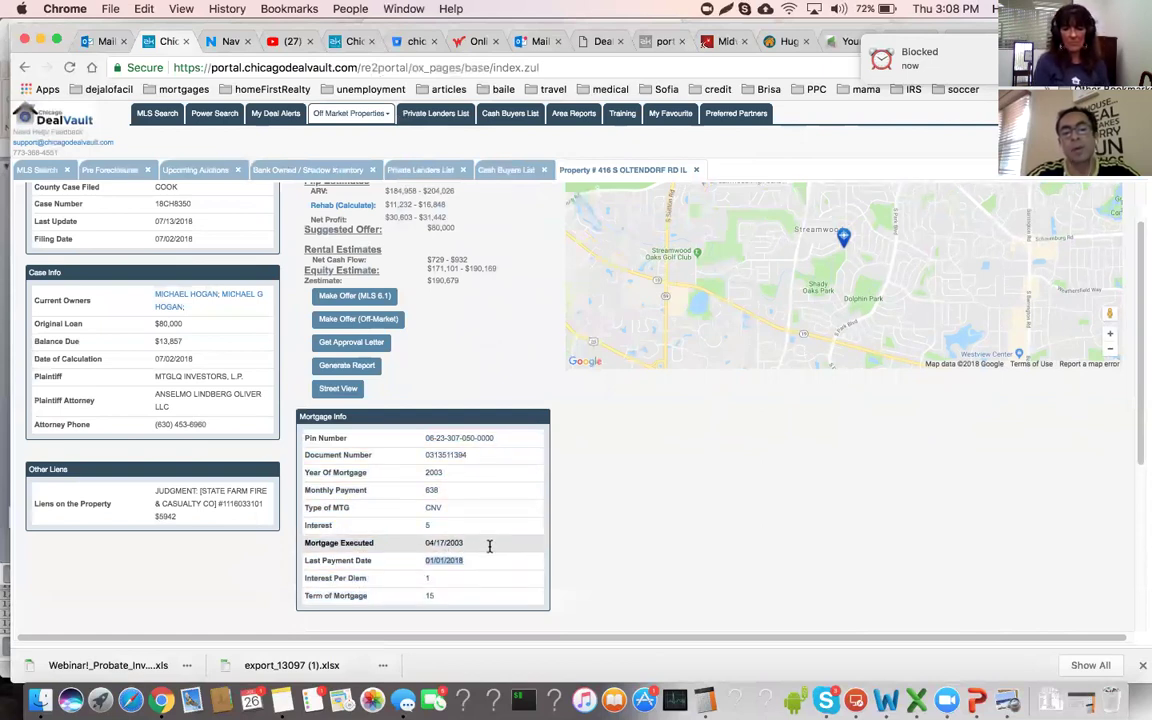
{"action": "scroll", "coordinate": [489, 545], "scroll_direction": "up", "scroll_amount": 3}
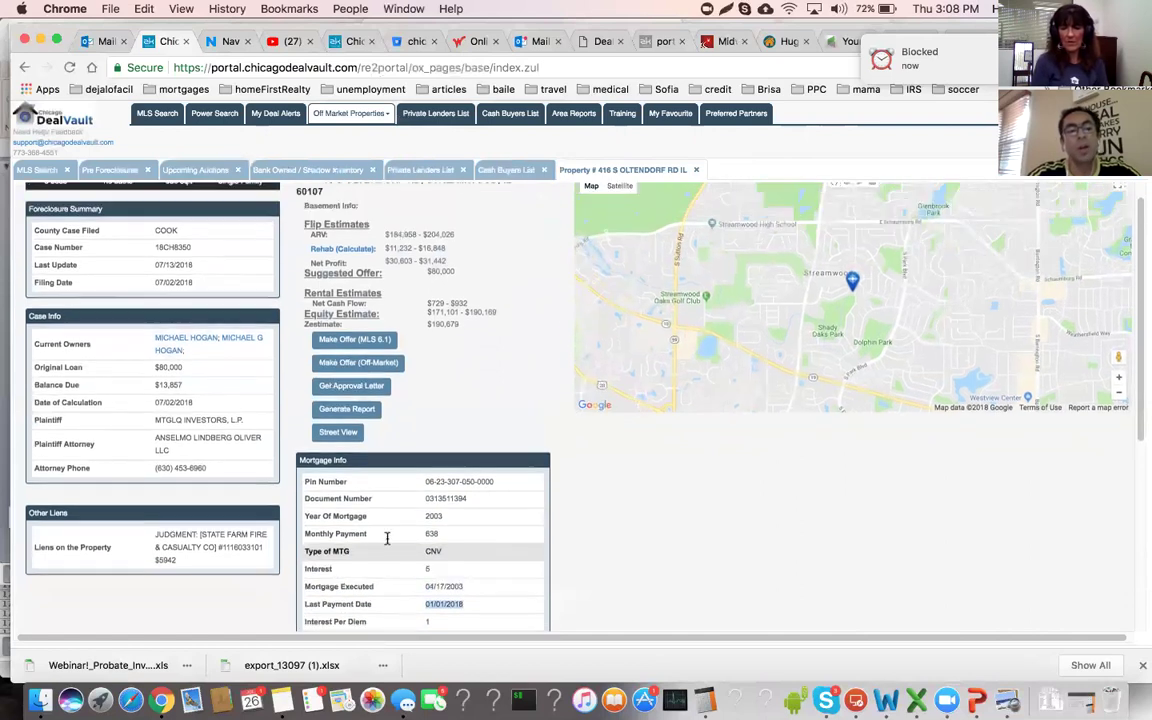
{"action": "left_click", "coordinate": [193, 387]}
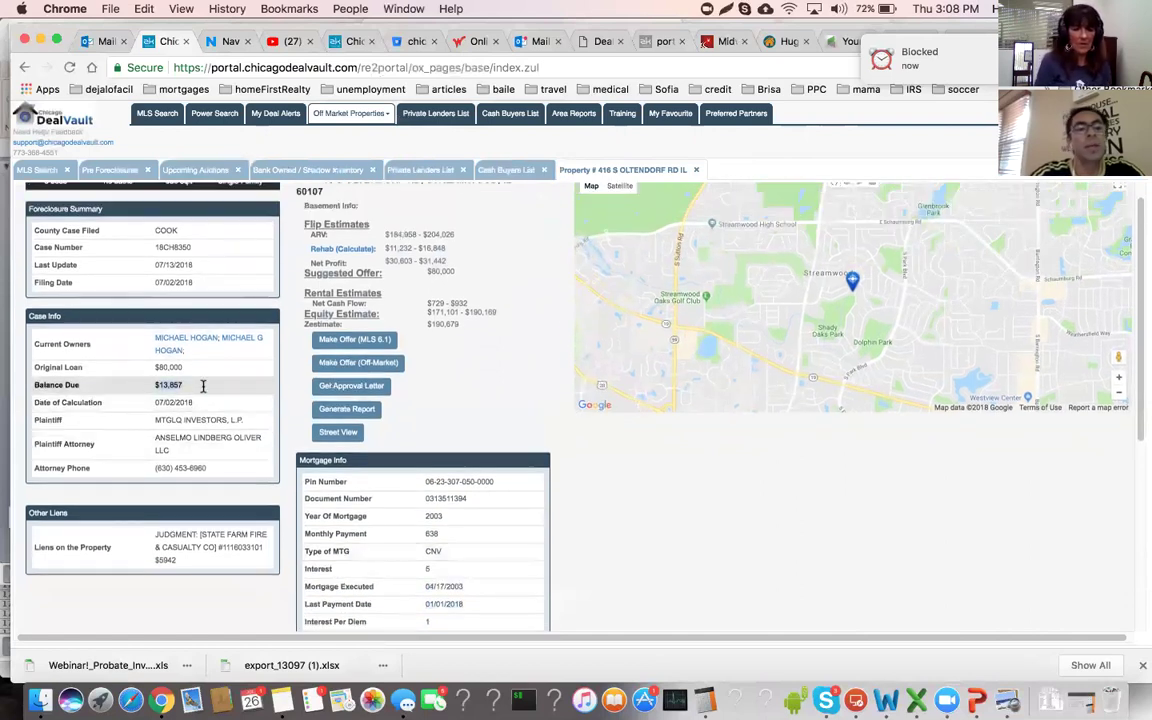
{"action": "scroll", "coordinate": [203, 386], "scroll_direction": "up", "scroll_amount": 1}
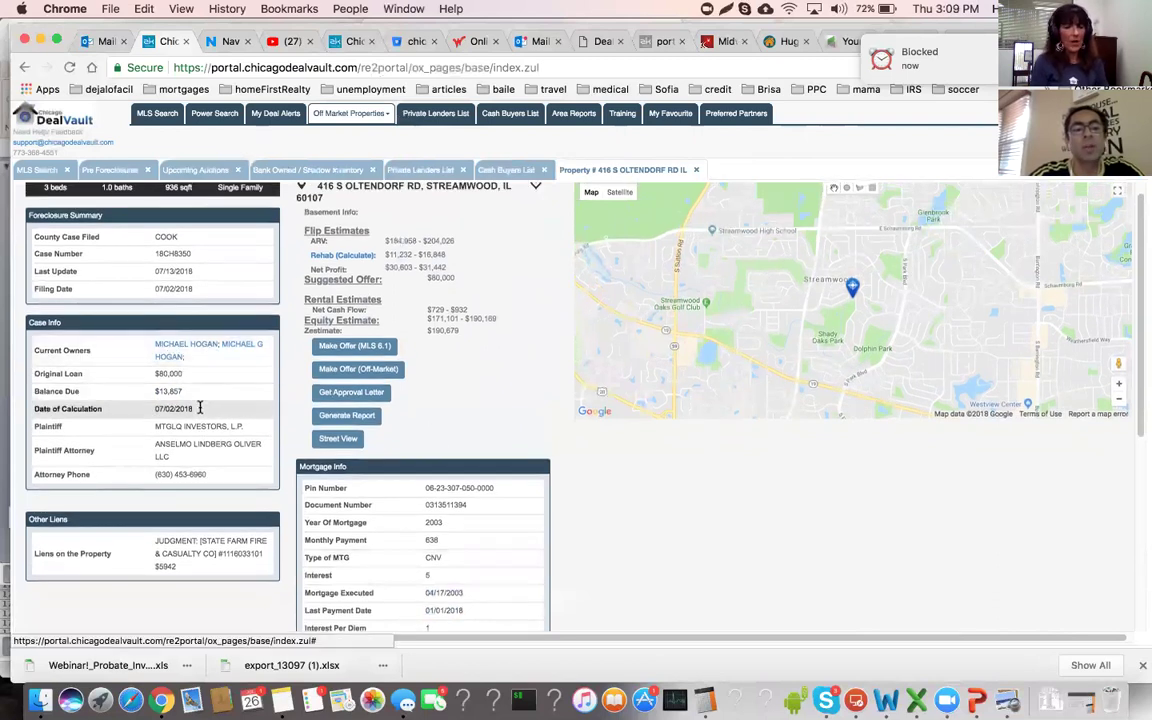
{"action": "left_click_drag", "start_coordinate": [155, 391], "coordinate": [195, 400]}
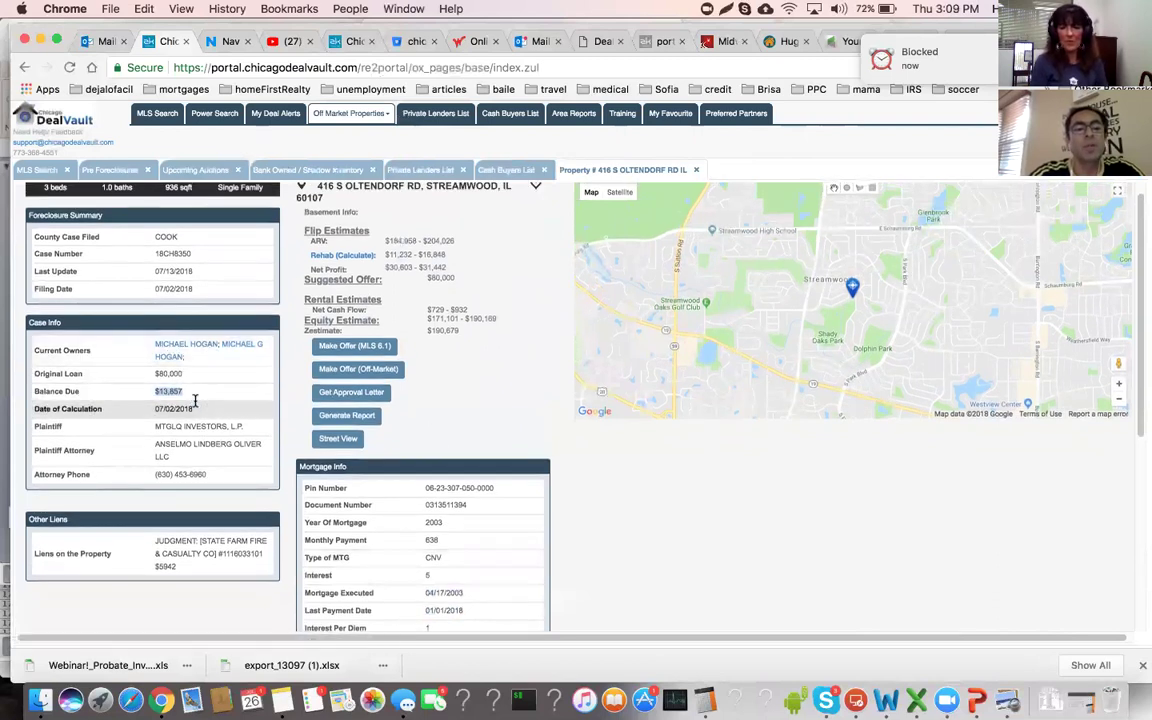
{"action": "scroll", "coordinate": [195, 400], "scroll_direction": "up", "scroll_amount": 2}
{"action": "left_click_drag", "start_coordinate": [205, 590], "coordinate": [153, 581]}
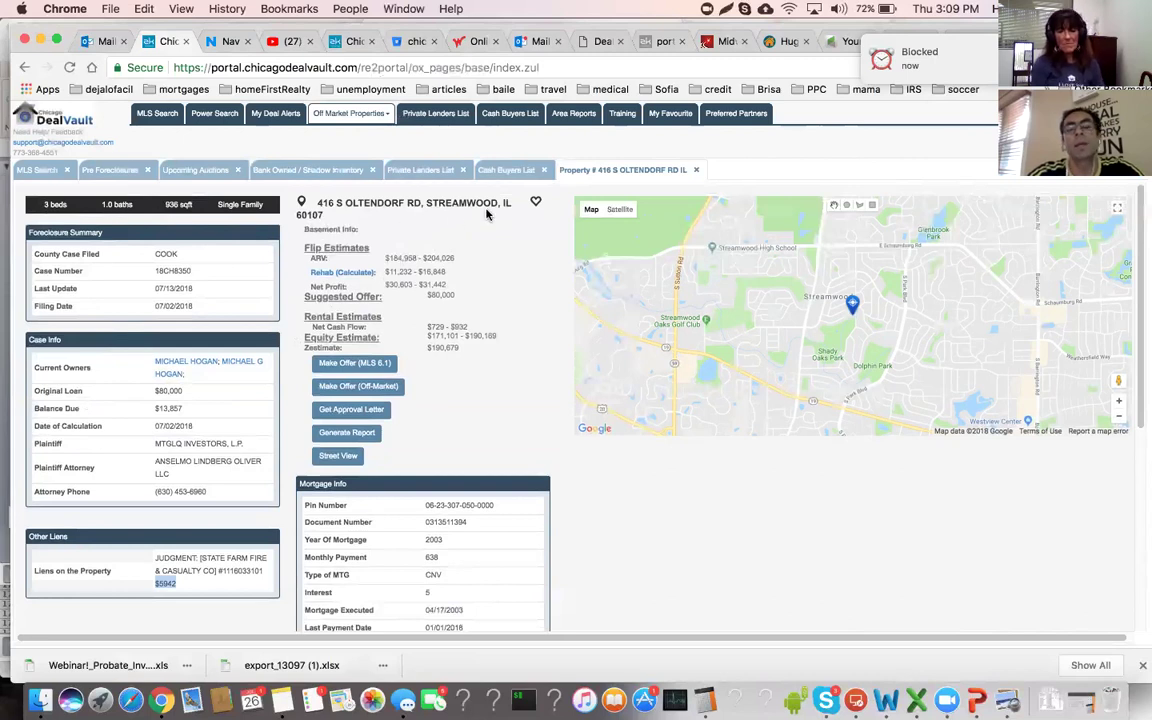
{"action": "mouse_move", "coordinate": [459, 258]}
{"action": "left_mouse_down"}
{"action": "mouse_move", "coordinate": [450, 284]}
{"action": "mouse_move", "coordinate": [452, 256]}
{"action": "left_mouse_up"}
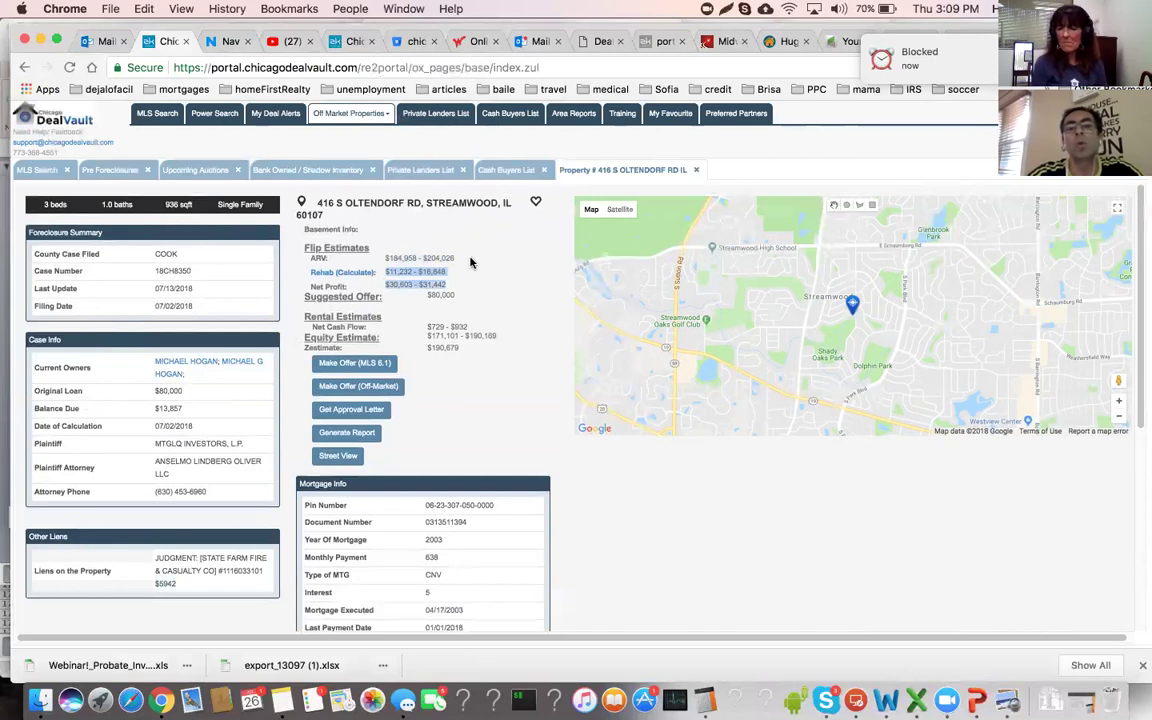
{"action": "left_click", "coordinate": [463, 264]}
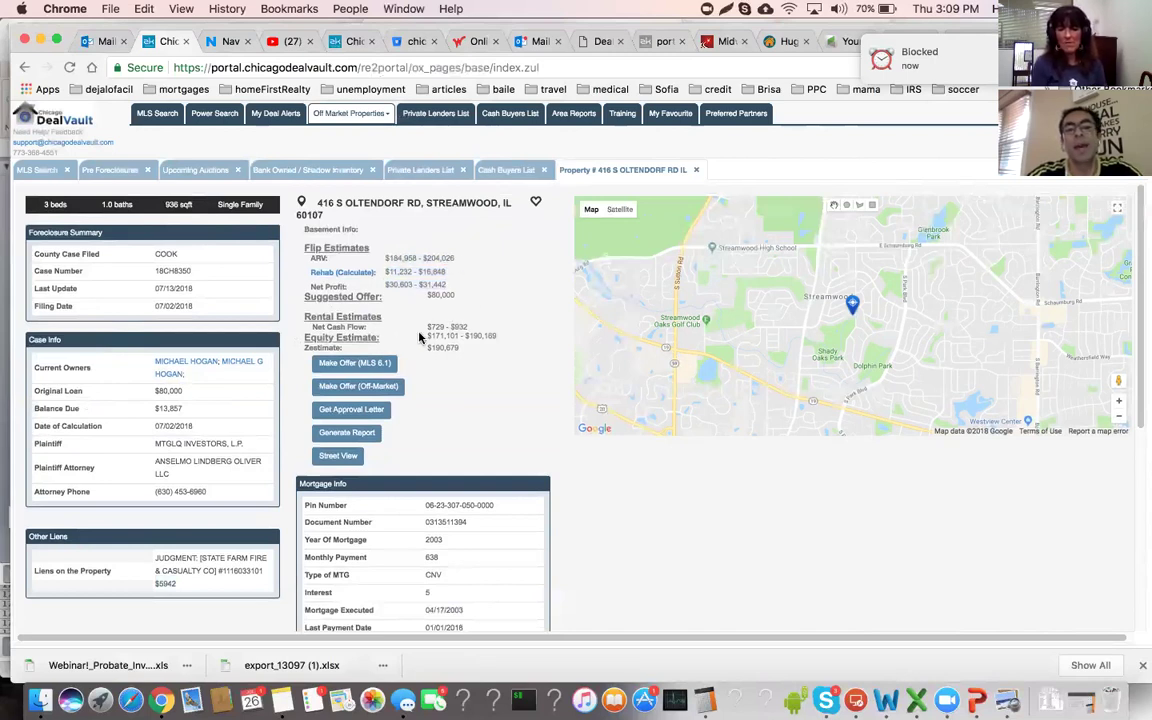
{"action": "left_click_drag", "start_coordinate": [426, 336], "coordinate": [492, 336]}
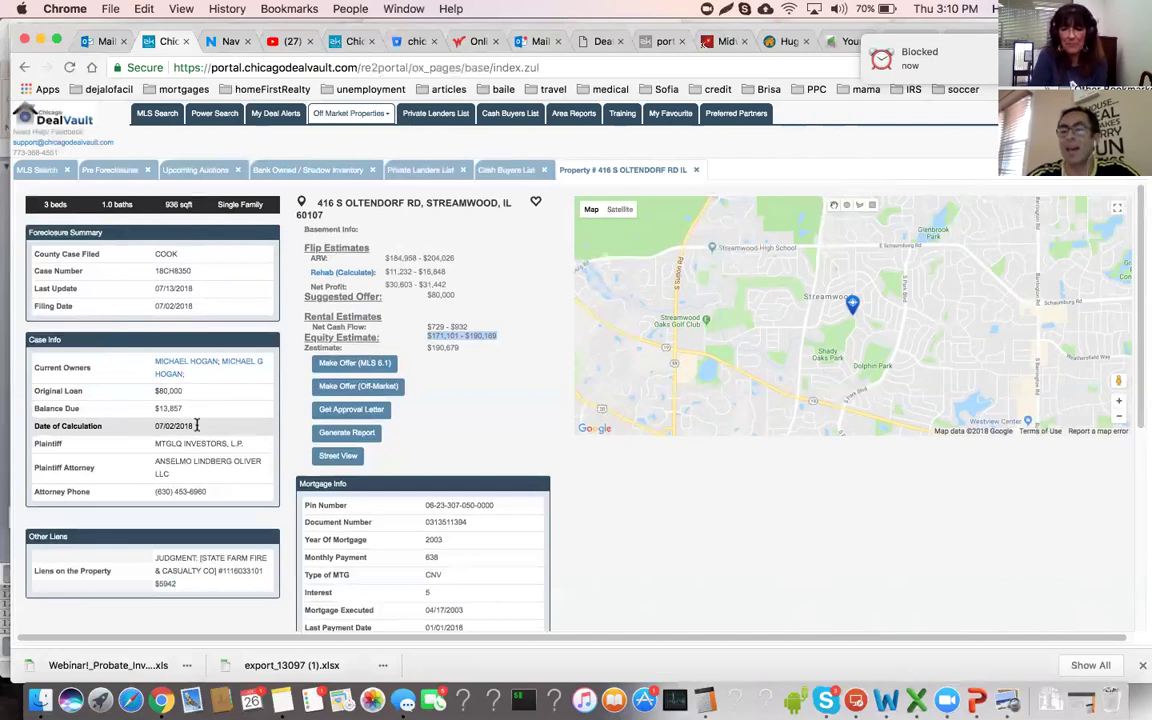
{"action": "left_click_drag", "start_coordinate": [184, 408], "coordinate": [144, 408]}
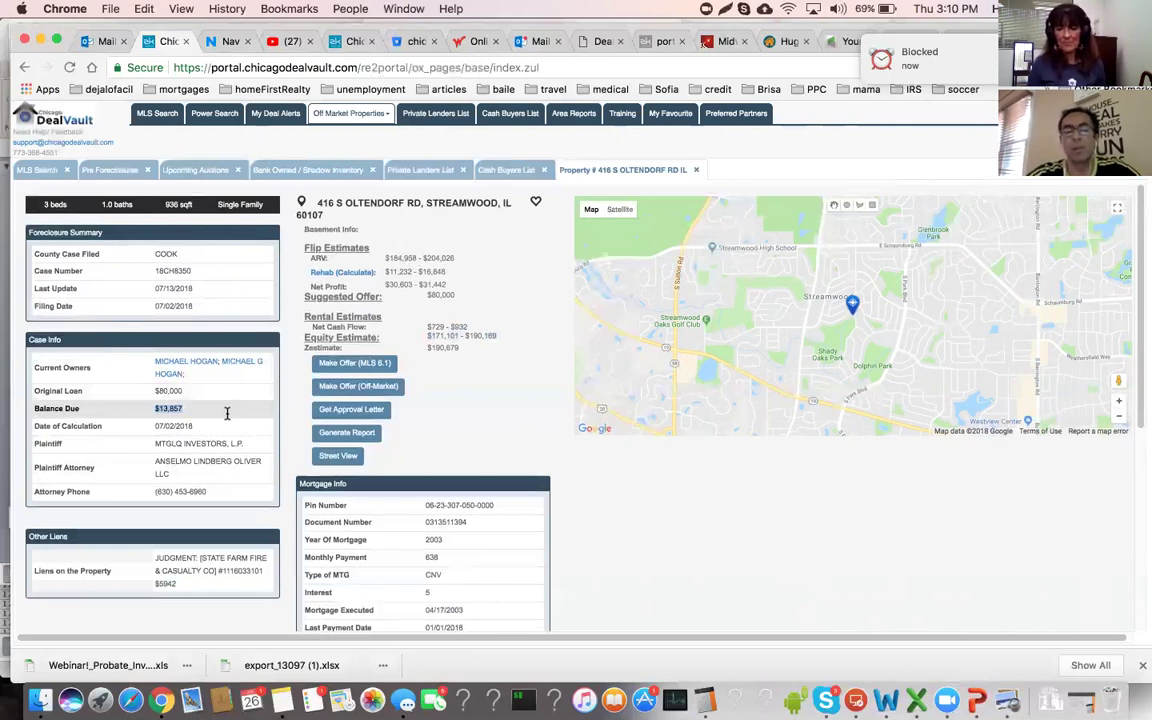
Search comps within 2 miles over 6 months back, listing 22 Streamwood sales
{"action": "scroll", "coordinate": [225, 412], "scroll_direction": "down", "scroll_amount": 3}
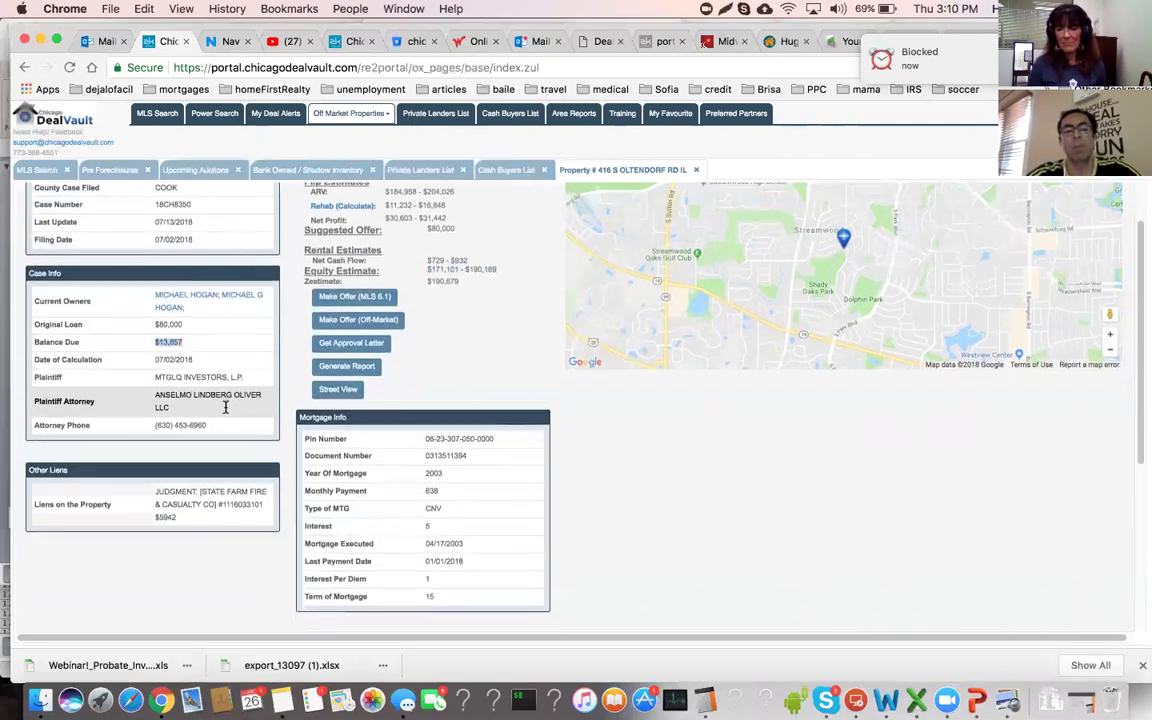
{"action": "scroll", "coordinate": [224, 422], "scroll_direction": "down", "scroll_amount": 3}
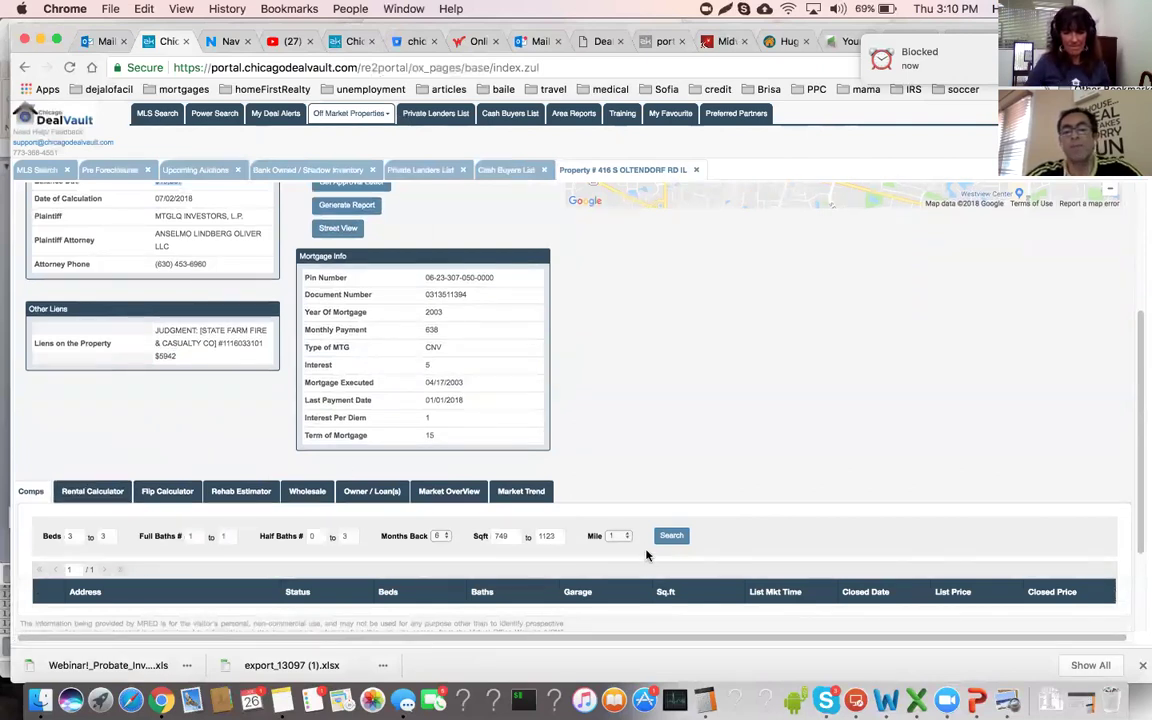
{"action": "left_click", "coordinate": [618, 536]}
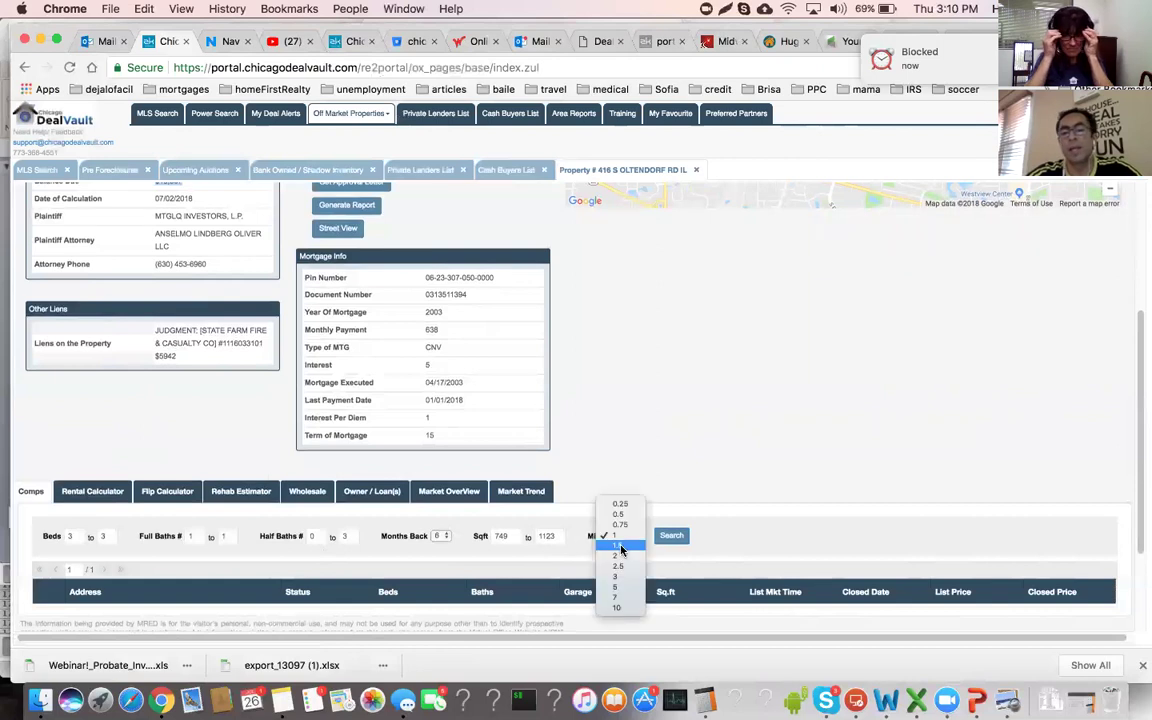
{"action": "left_click", "coordinate": [621, 557]}
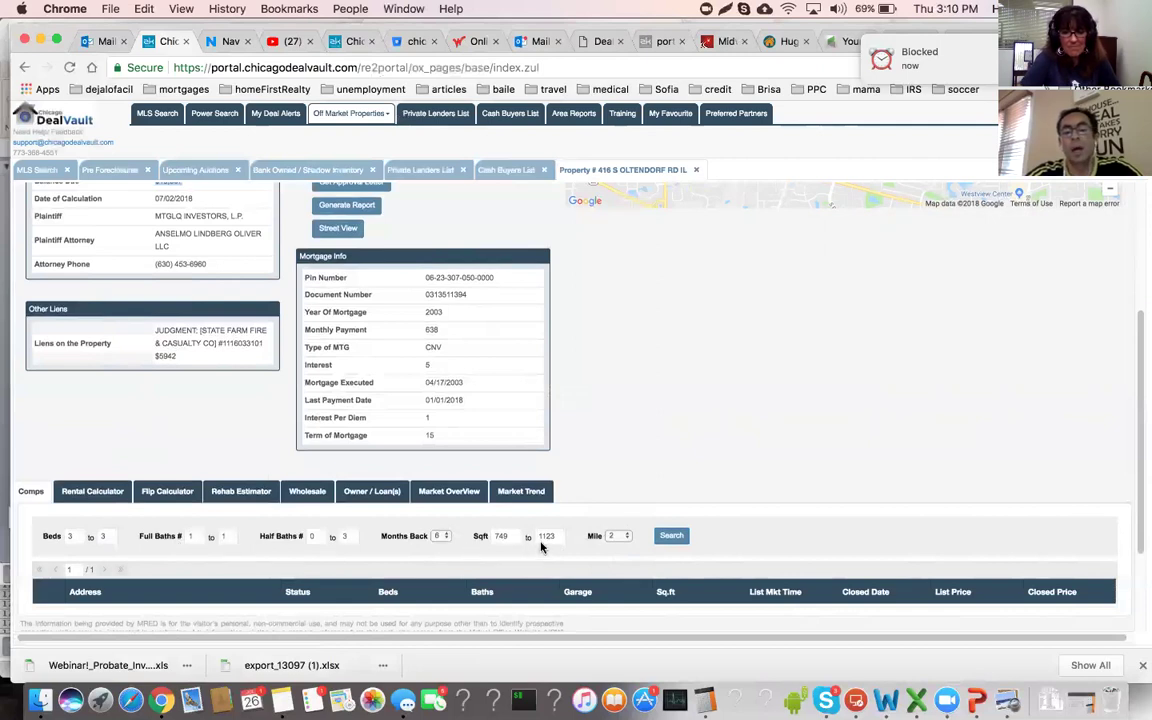
{"action": "left_click", "coordinate": [443, 537]}
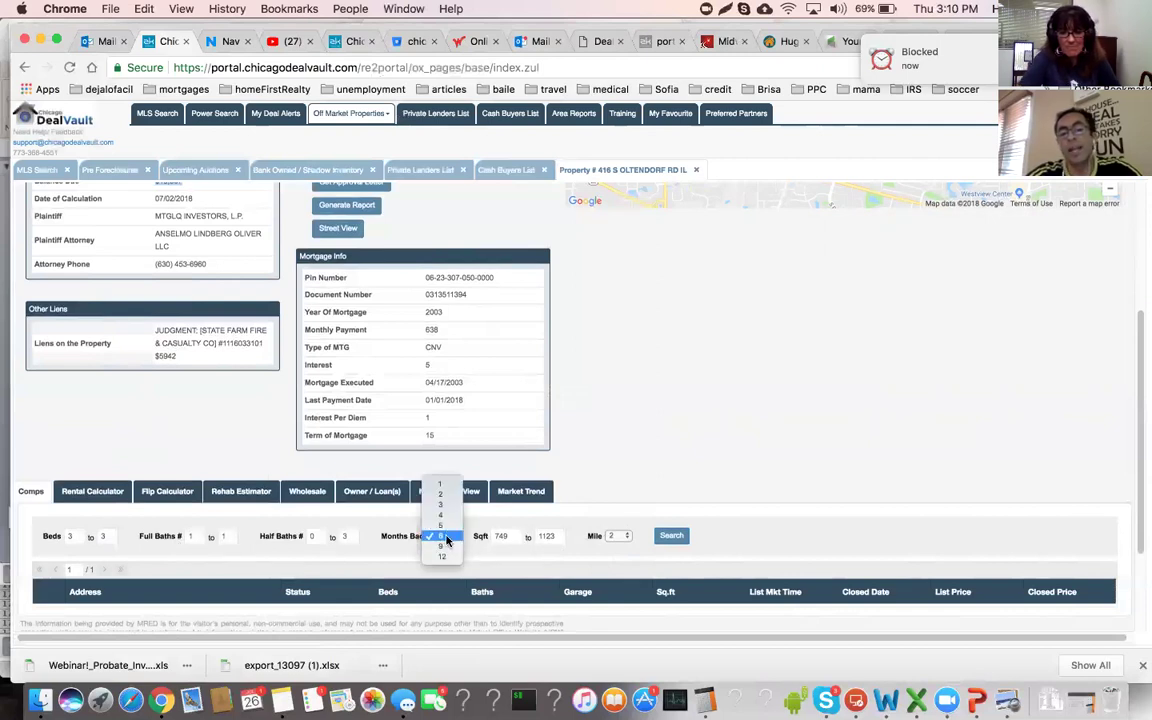
{"action": "left_click", "coordinate": [445, 541]}
{"action": "left_click", "coordinate": [671, 536]}
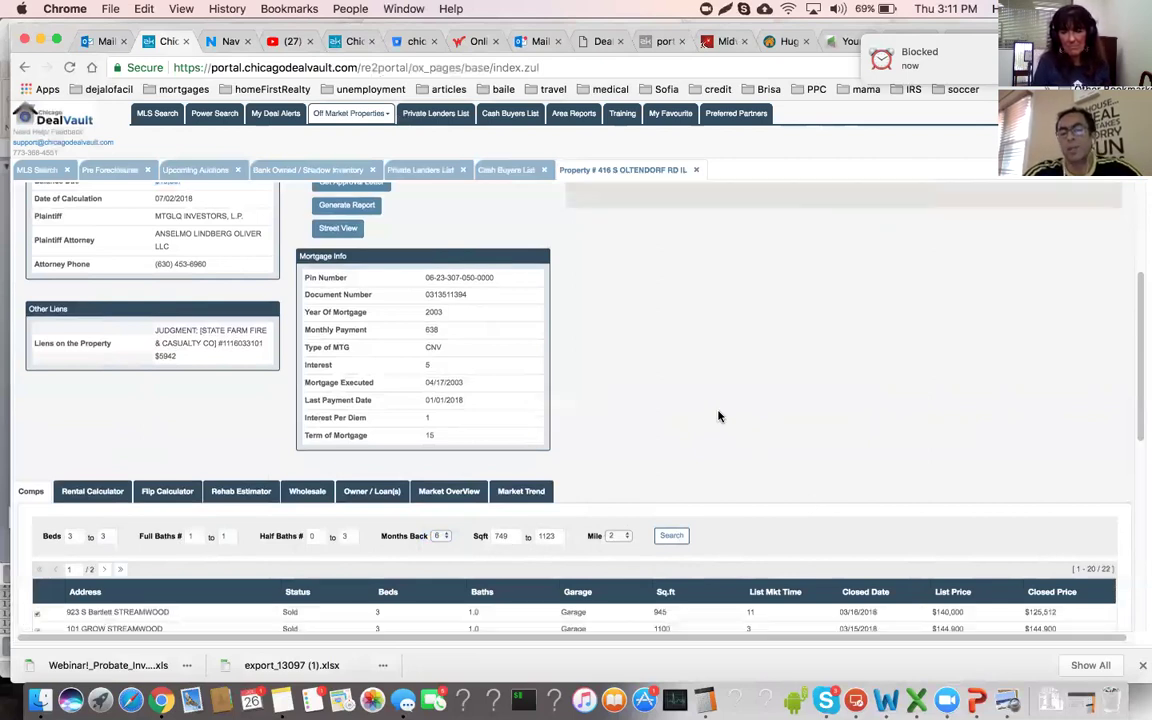
{"action": "scroll", "coordinate": [715, 416], "scroll_direction": "down", "scroll_amount": 3}
{"action": "scroll", "coordinate": [716, 410], "scroll_direction": "down", "scroll_amount": 4}
{"action": "scroll", "coordinate": [719, 411], "scroll_direction": "up", "scroll_amount": 10}
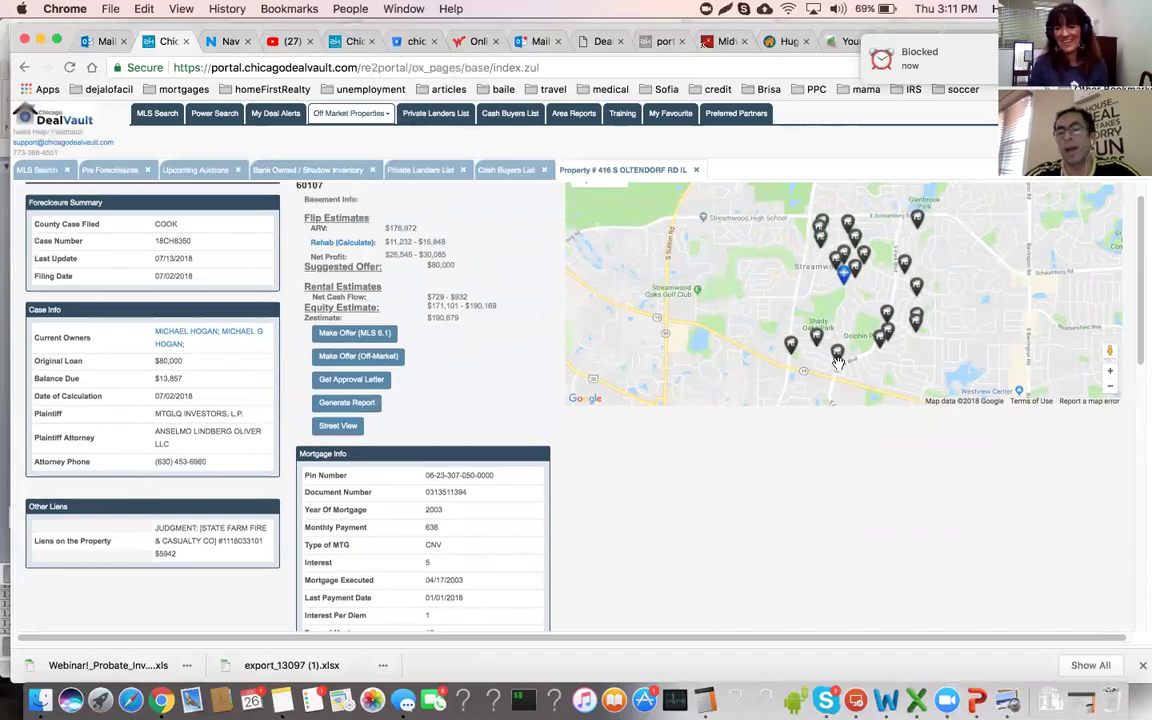
{"action": "left_click_drag", "start_coordinate": [434, 234], "coordinate": [397, 229]}
{"action": "left_click", "coordinate": [349, 206]}
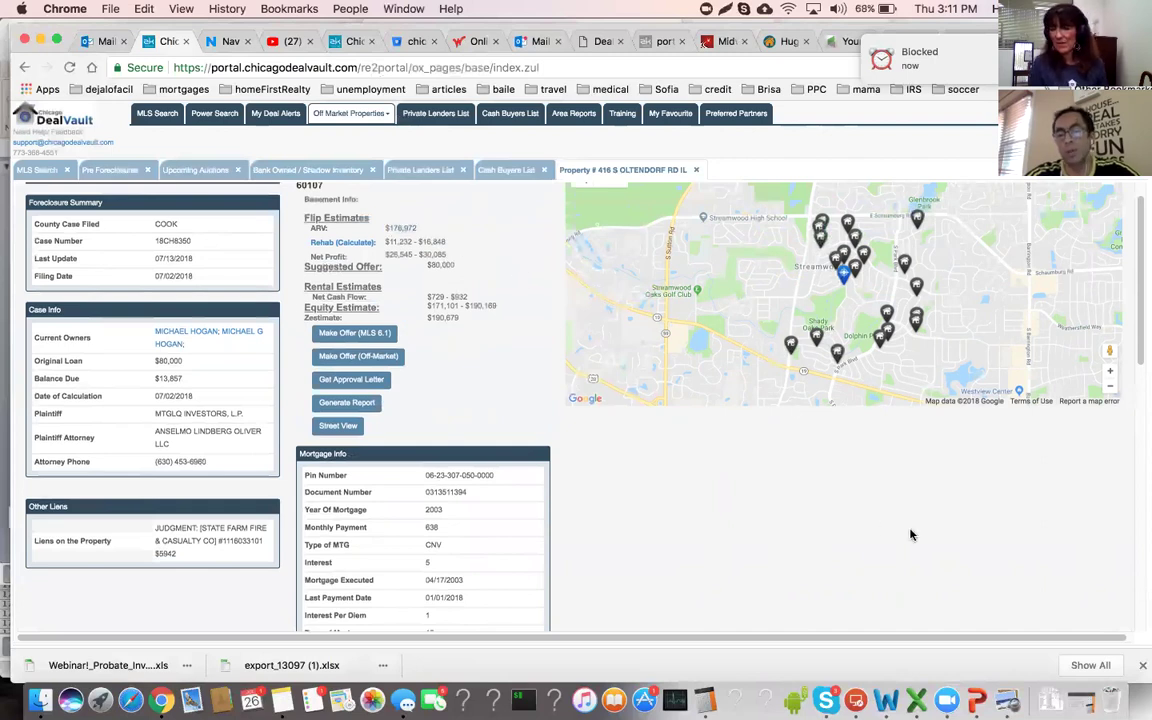
{"action": "left_click", "coordinate": [790, 345]}
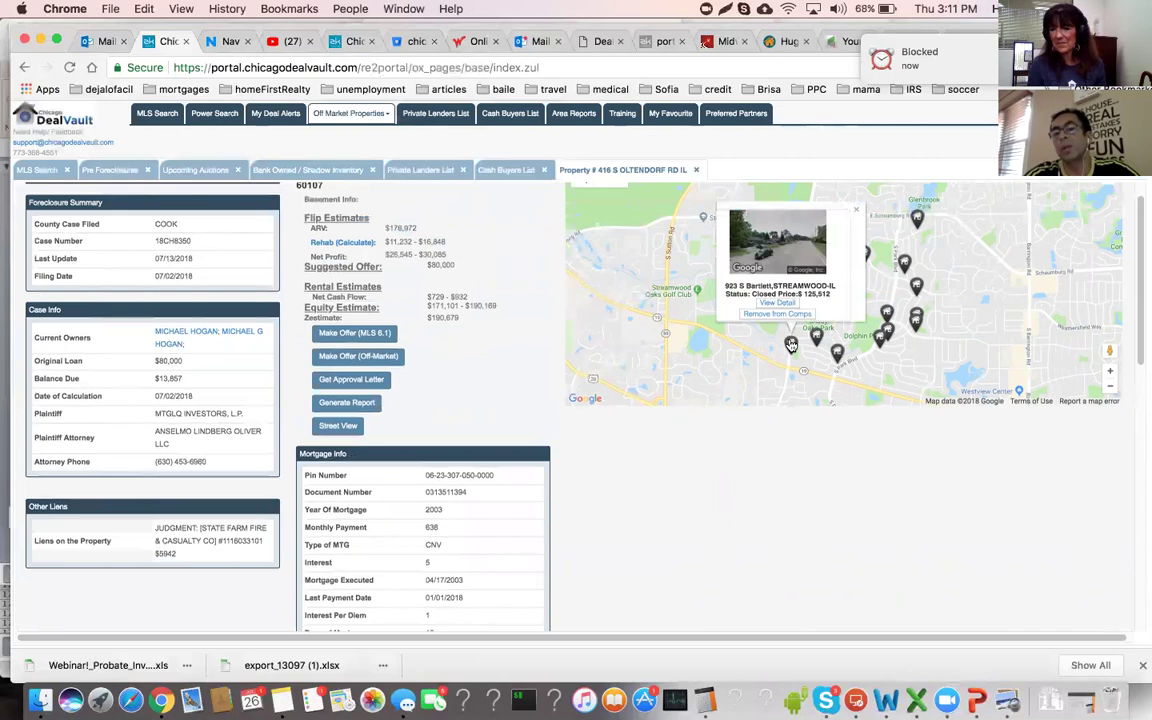
{"action": "left_click", "coordinate": [781, 308]}
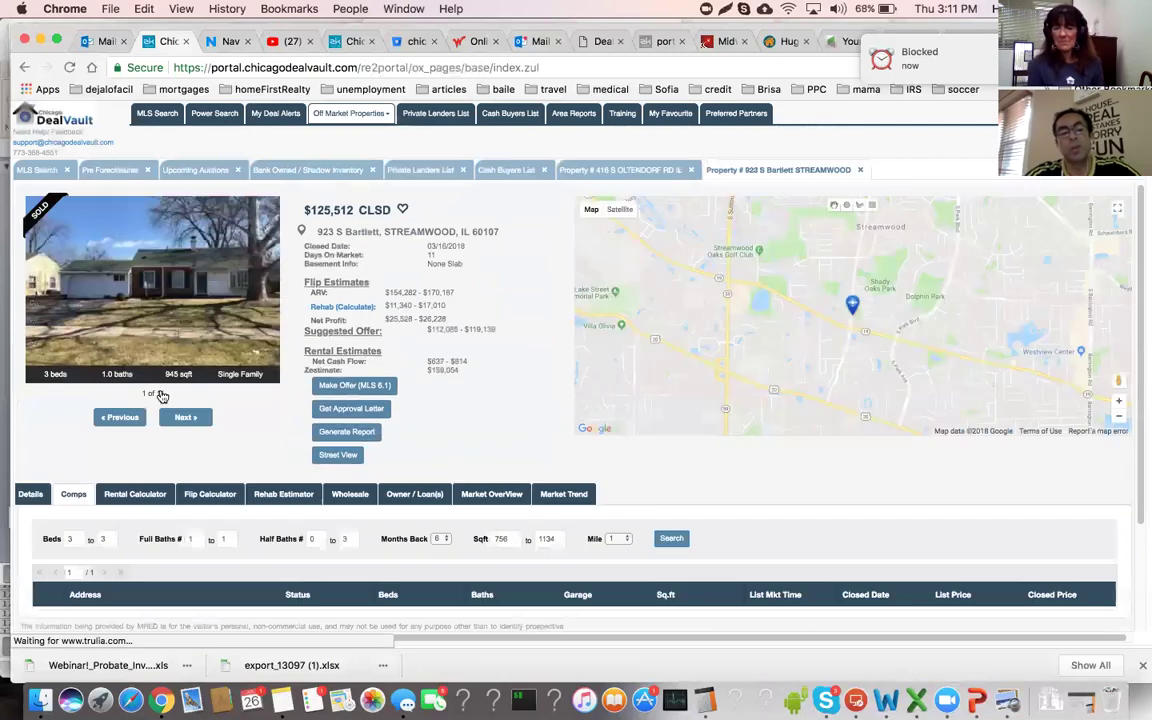
{"action": "left_click", "coordinate": [184, 420]}
{"action": "left_click", "coordinate": [184, 420]}
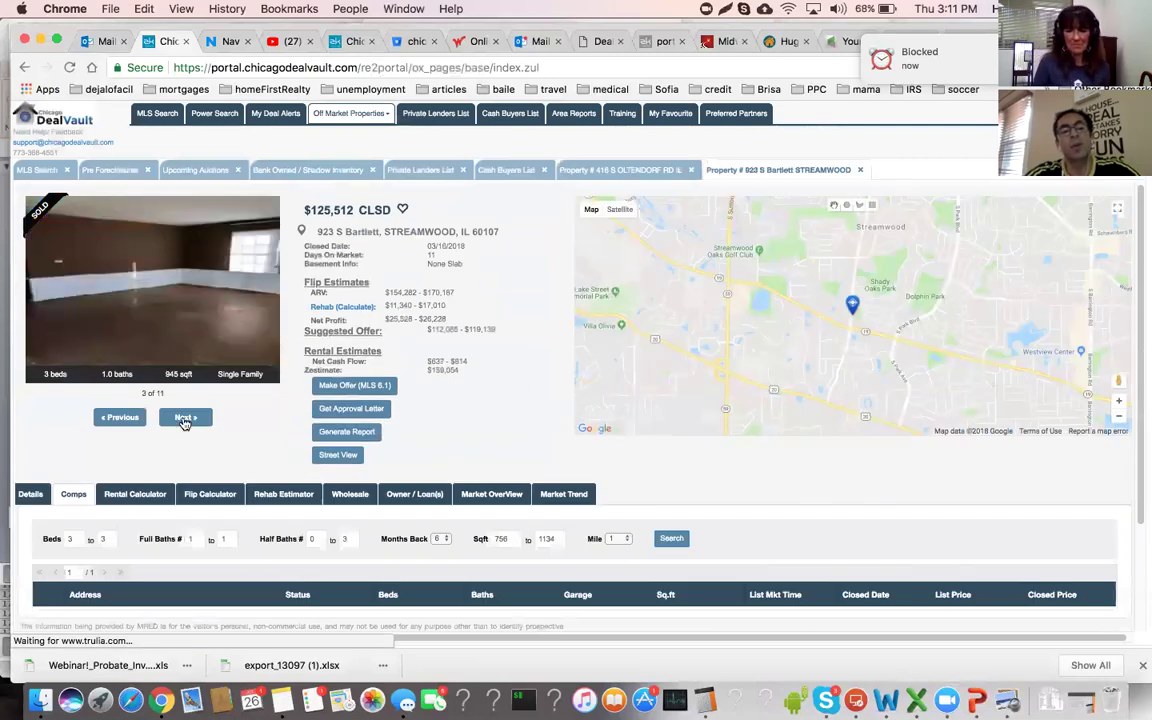
{"action": "left_click", "coordinate": [184, 420]}
{"action": "left_click", "coordinate": [185, 419]}
{"action": "left_click", "coordinate": [185, 419]}
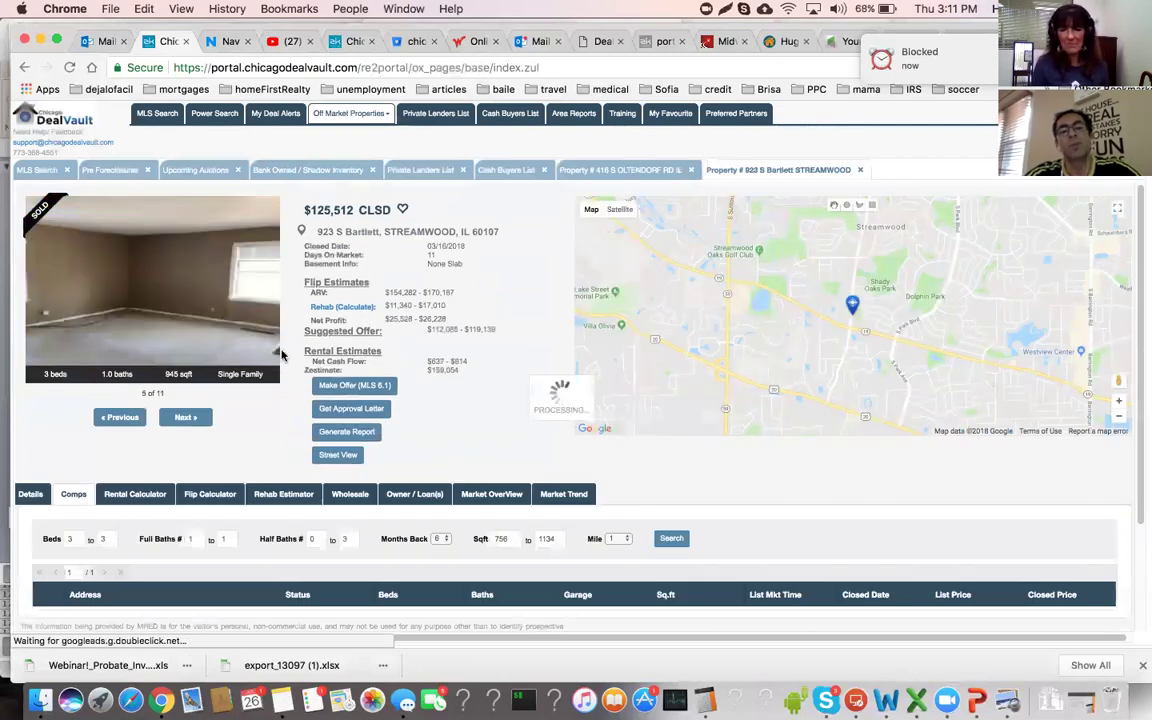
{"action": "double_click", "coordinate": [431, 255]}
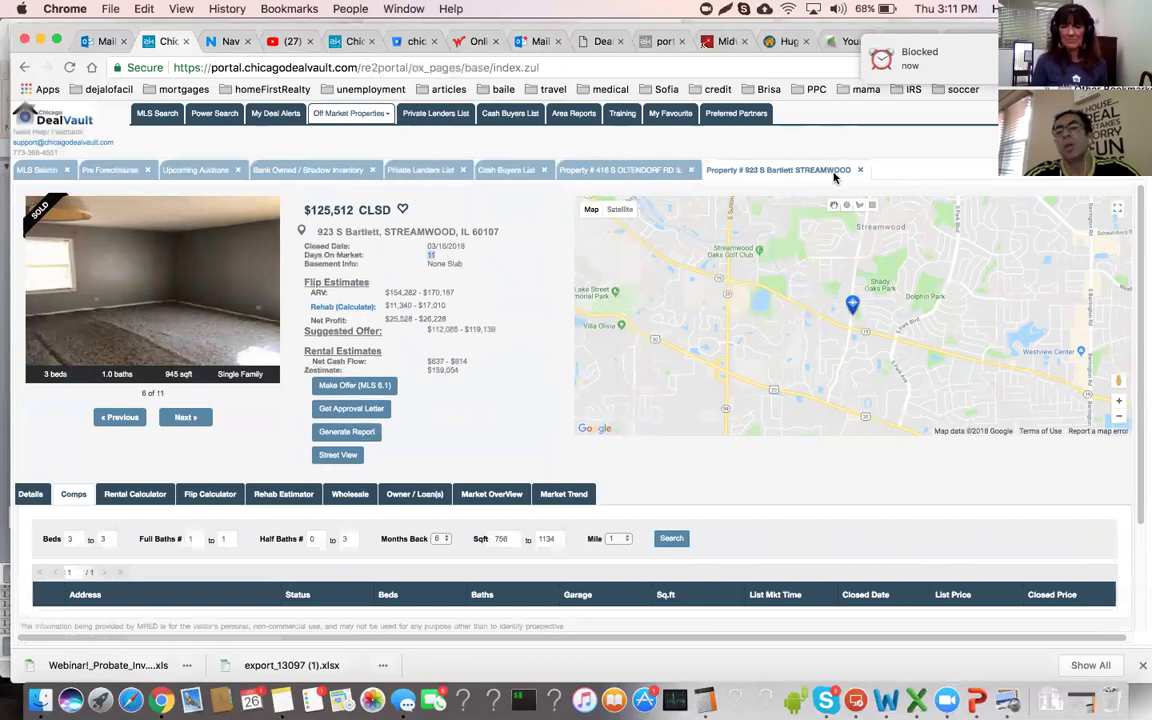
{"action": "left_click", "coordinate": [859, 169]}
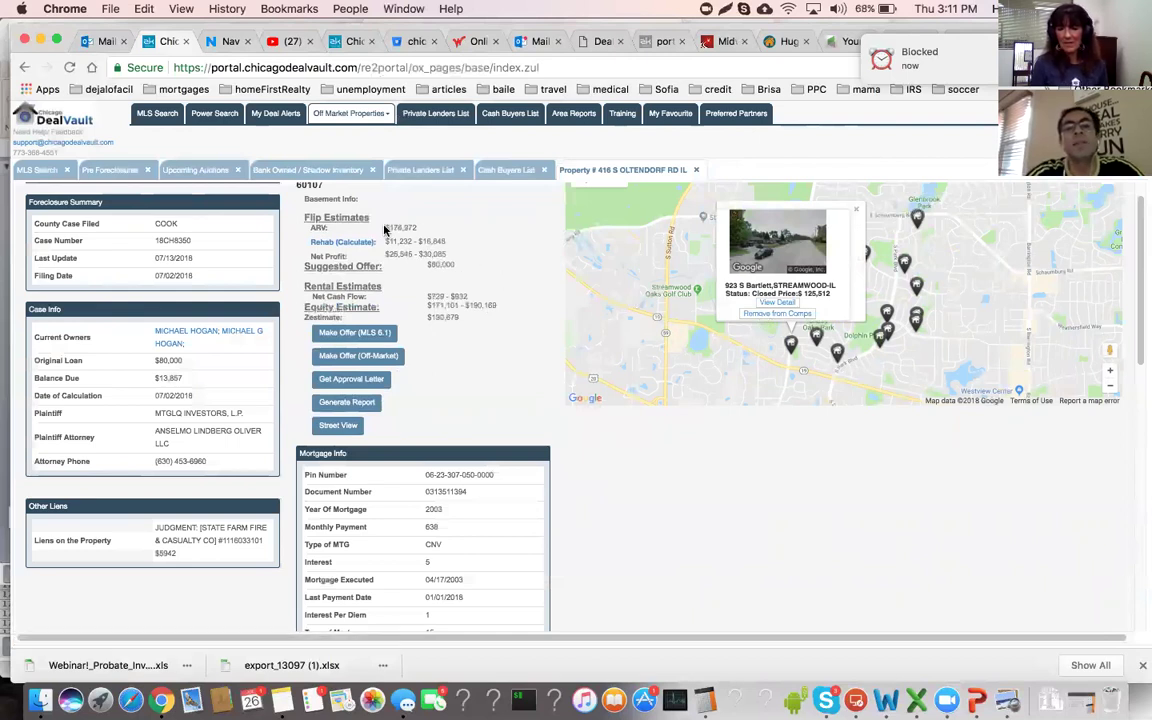
{"action": "left_click", "coordinate": [781, 317]}
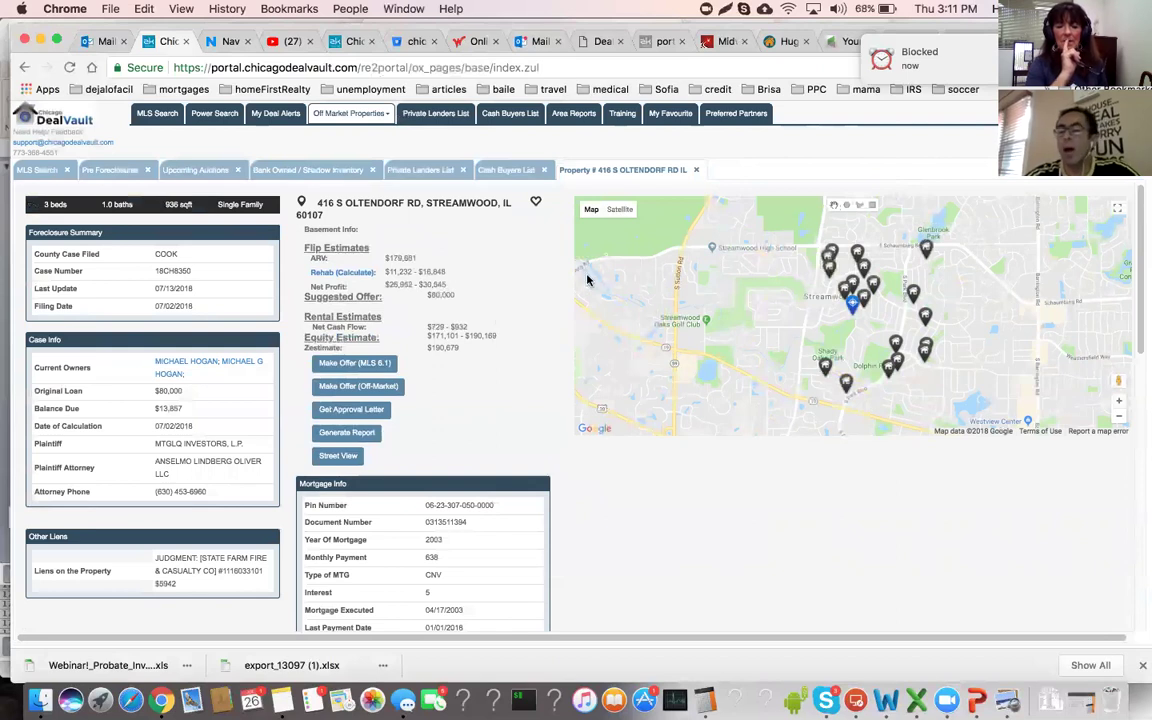
{"action": "left_click_drag", "start_coordinate": [918, 299], "coordinate": [865, 327]}
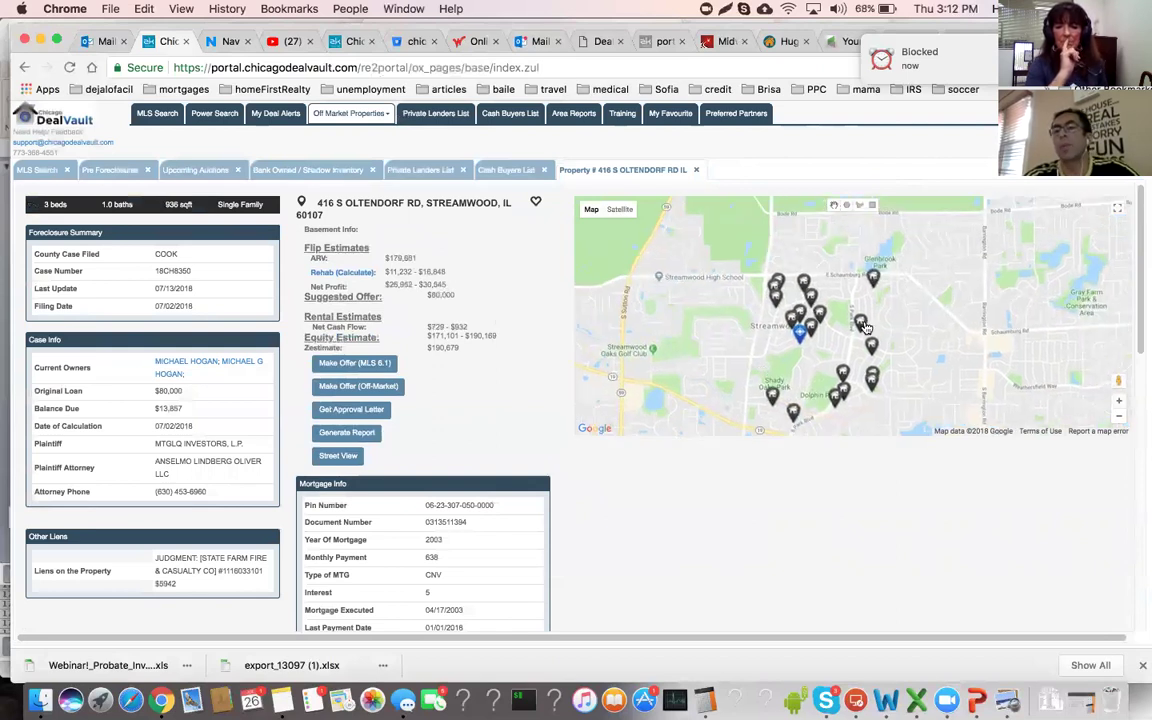
{"action": "mouse_move", "coordinate": [864, 329]}
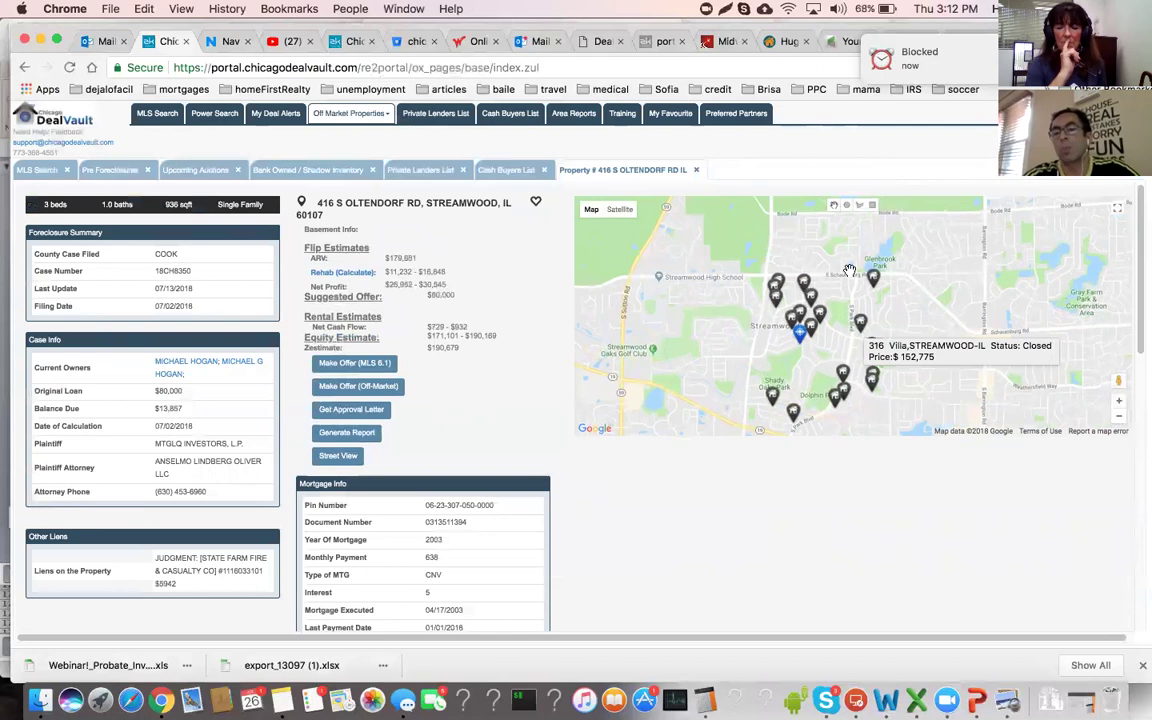
Draw a five-corner polygon boundary around the marker cluster near the subject
{"action": "left_click", "coordinate": [858, 206]}
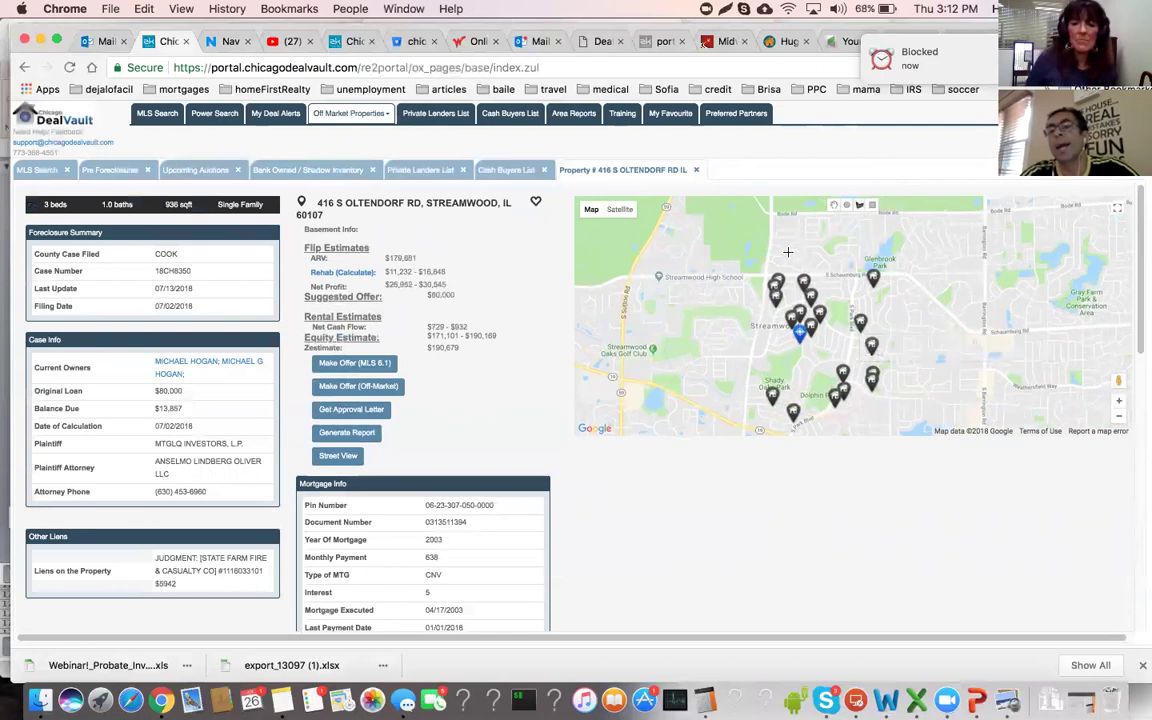
{"action": "left_click", "coordinate": [753, 328]}
{"action": "left_click", "coordinate": [804, 369]}
{"action": "left_click", "coordinate": [846, 320]}
{"action": "left_click", "coordinate": [820, 266]}
{"action": "left_click", "coordinate": [757, 265]}
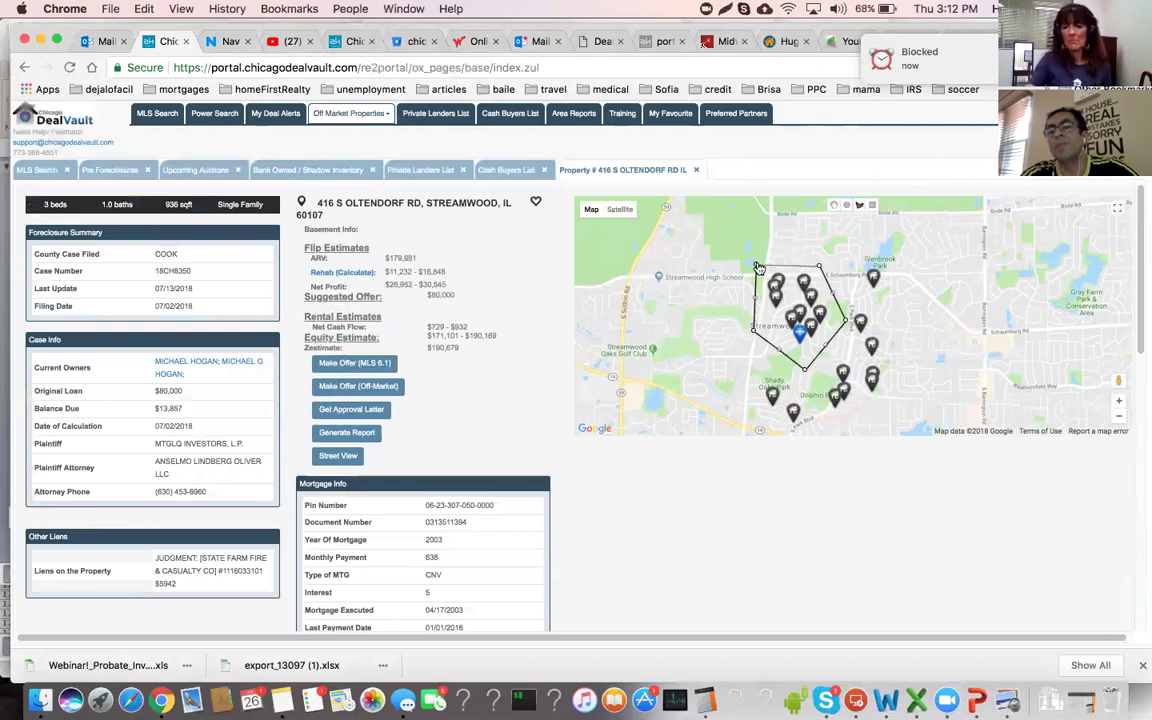
Scroll the property page to check the updated $179,323 ARV and $28,898–$30,484 net profit
{"action": "scroll", "coordinate": [755, 266], "scroll_direction": "down", "scroll_amount": 10}
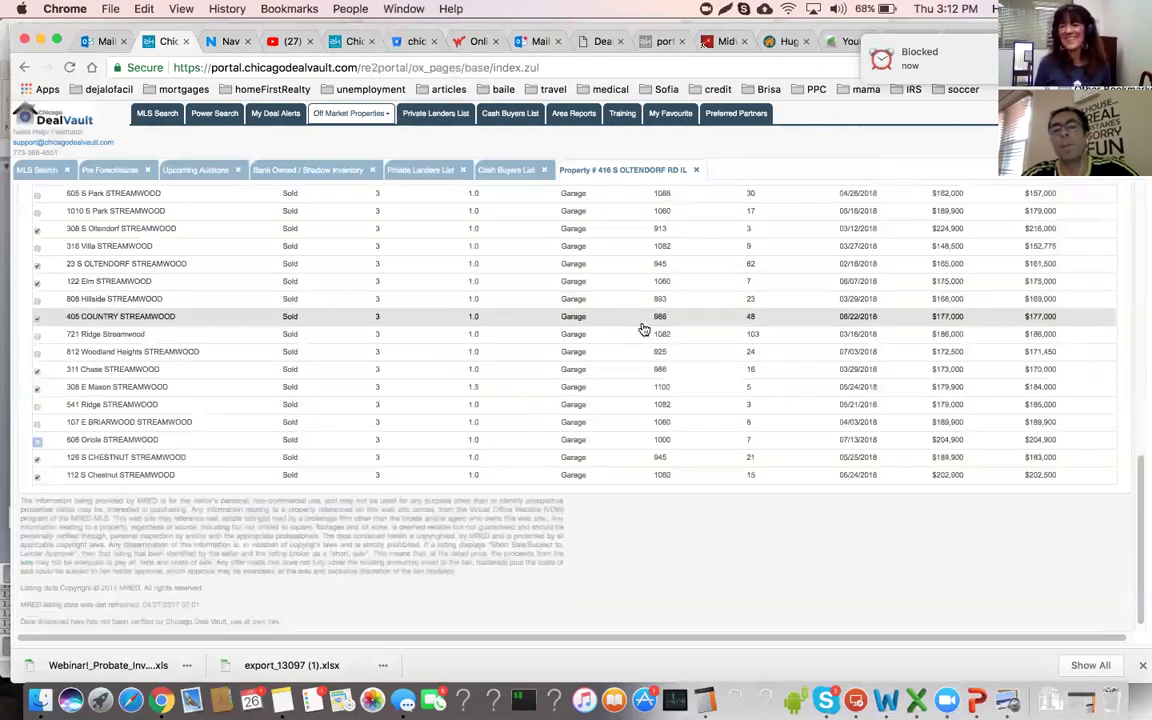
{"action": "scroll", "coordinate": [645, 330], "scroll_direction": "up", "scroll_amount": 1}
{"action": "scroll", "coordinate": [645, 330], "scroll_direction": "up", "scroll_amount": 10}
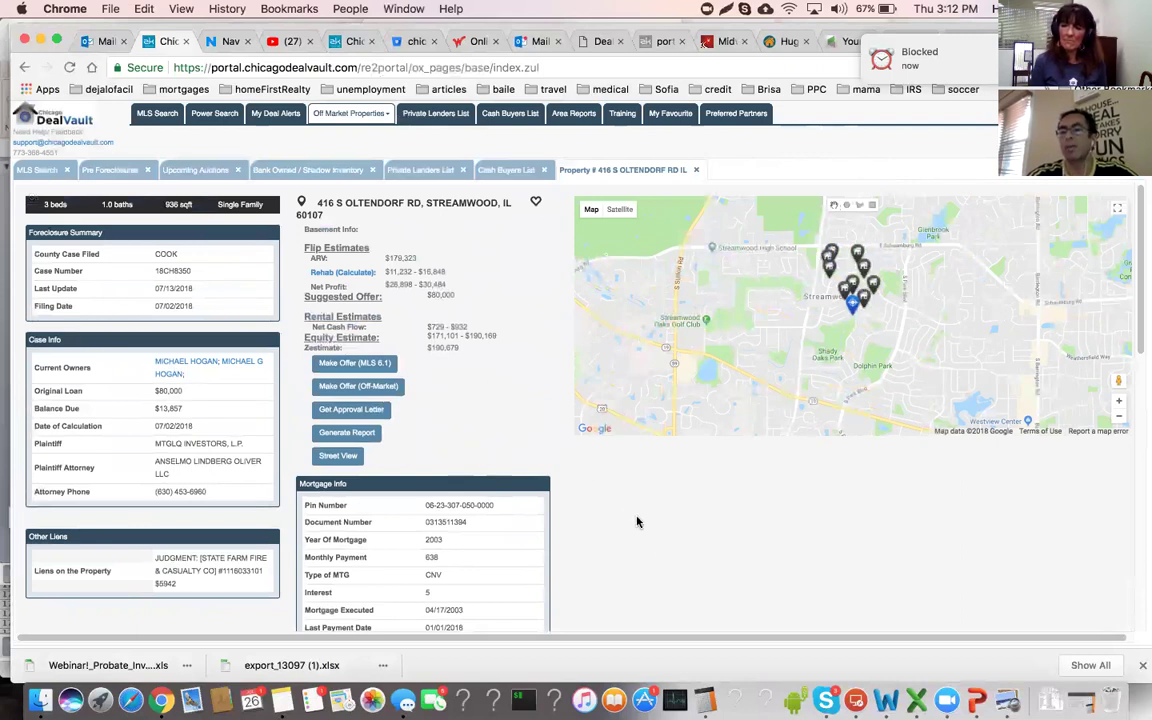
{"action": "scroll", "coordinate": [660, 558], "scroll_direction": "down", "scroll_amount": 5}
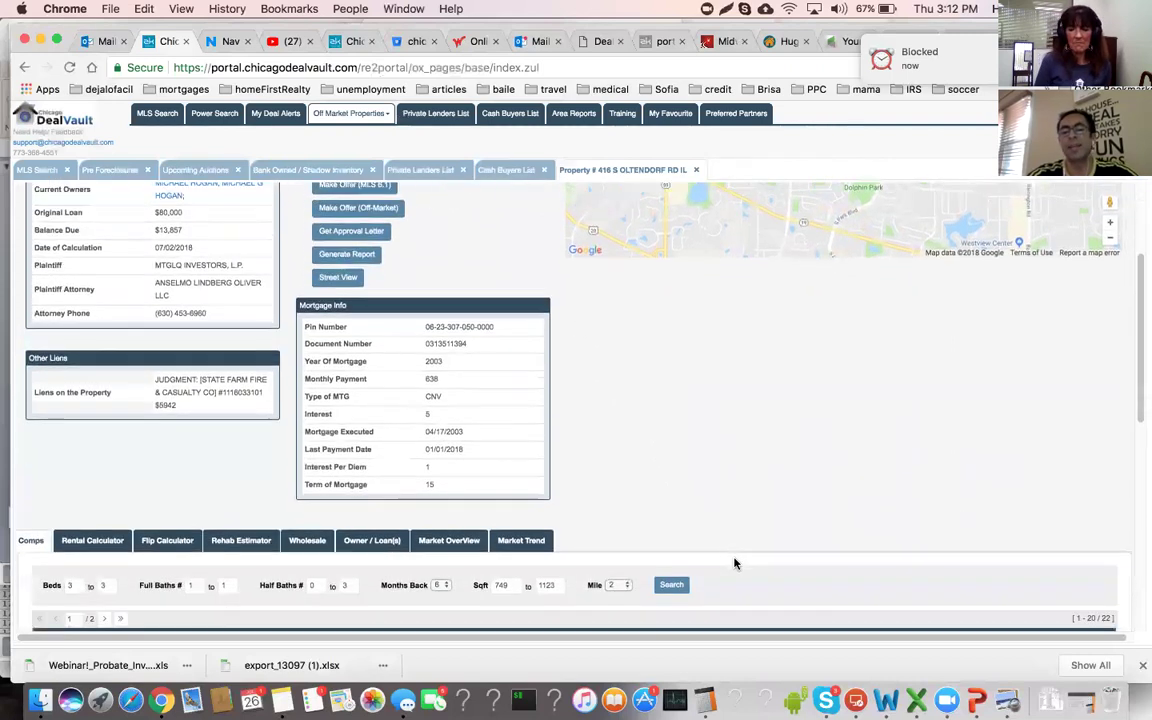
{"action": "scroll", "coordinate": [722, 527], "scroll_direction": "up", "scroll_amount": 5}
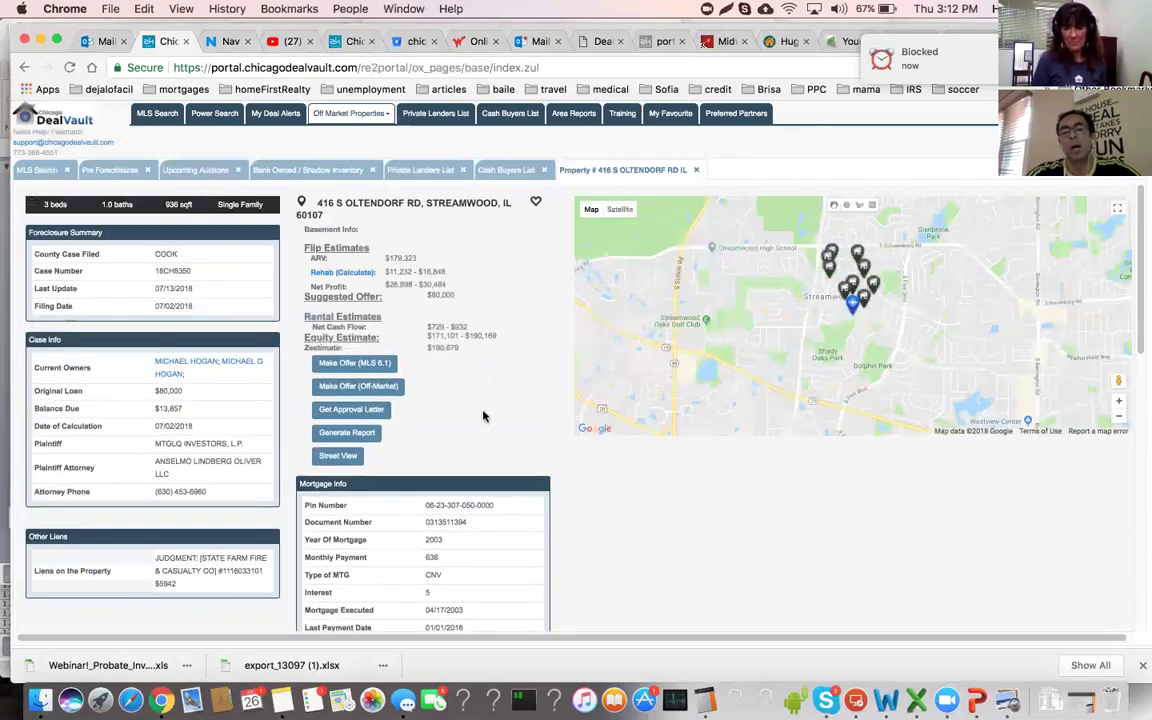
{"action": "scroll", "coordinate": [474, 430], "scroll_direction": "down", "scroll_amount": 5}
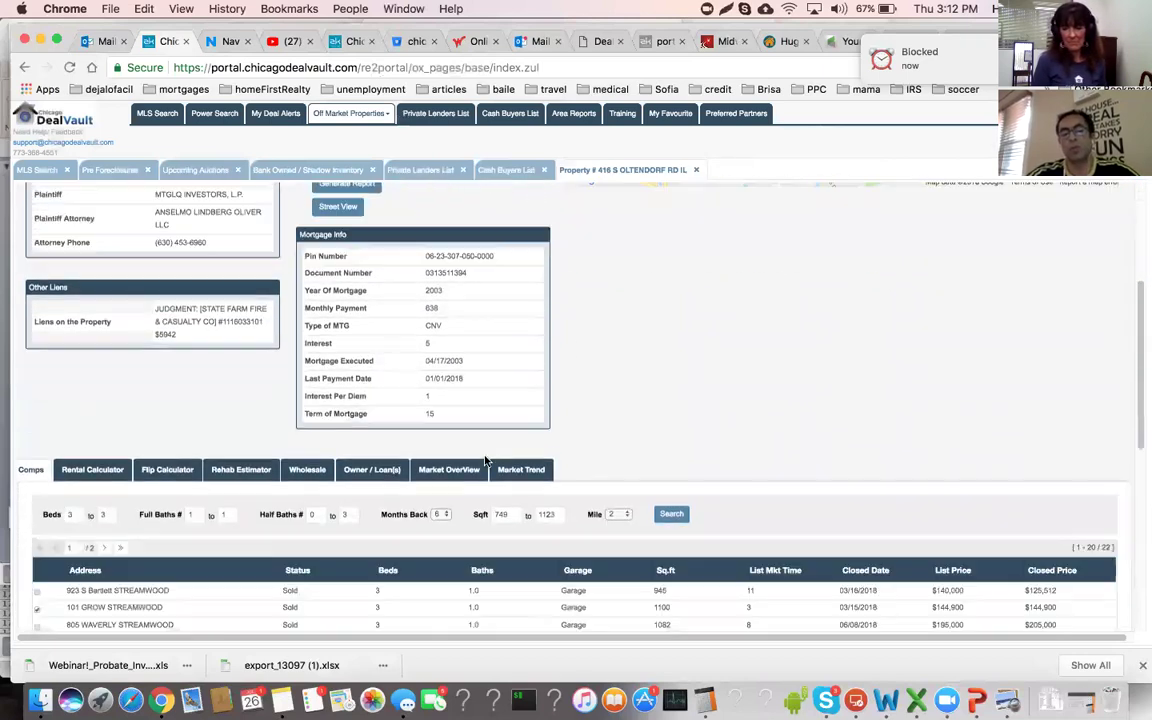
Show the Market OverView tab and scroll through its Trulia sections
{"action": "left_click", "coordinate": [452, 469]}
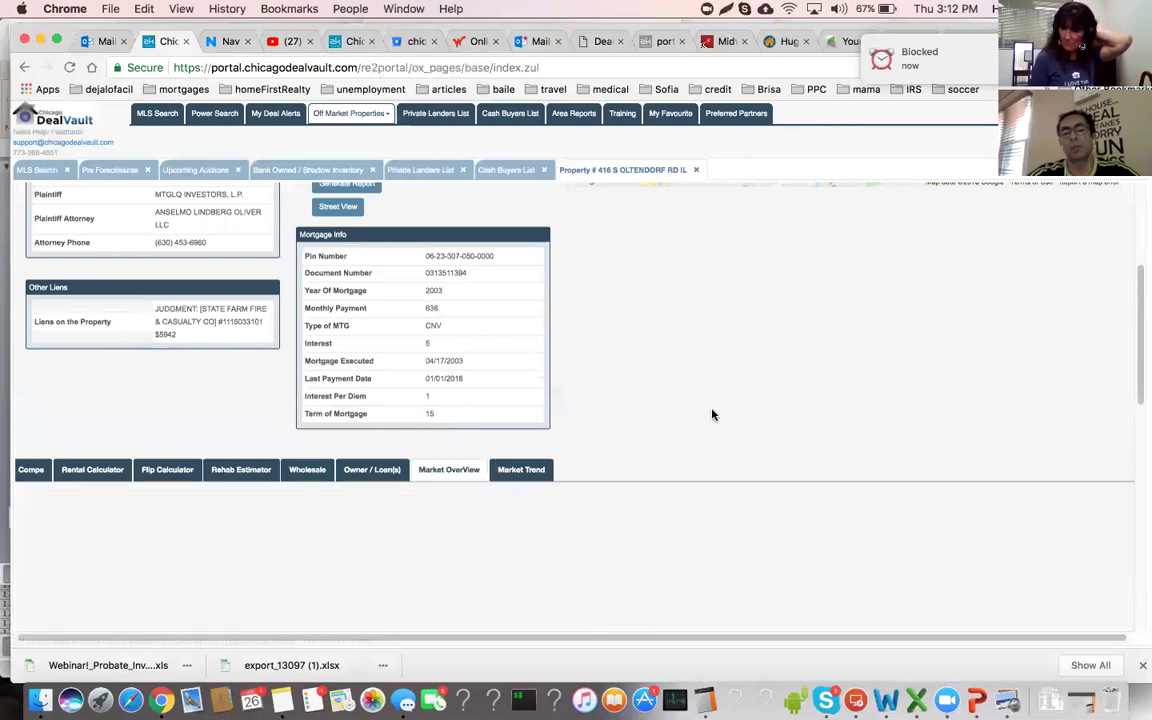
{"action": "scroll", "coordinate": [712, 414], "scroll_direction": "down", "scroll_amount": 1}
{"action": "scroll", "coordinate": [712, 414], "scroll_direction": "down", "scroll_amount": 4}
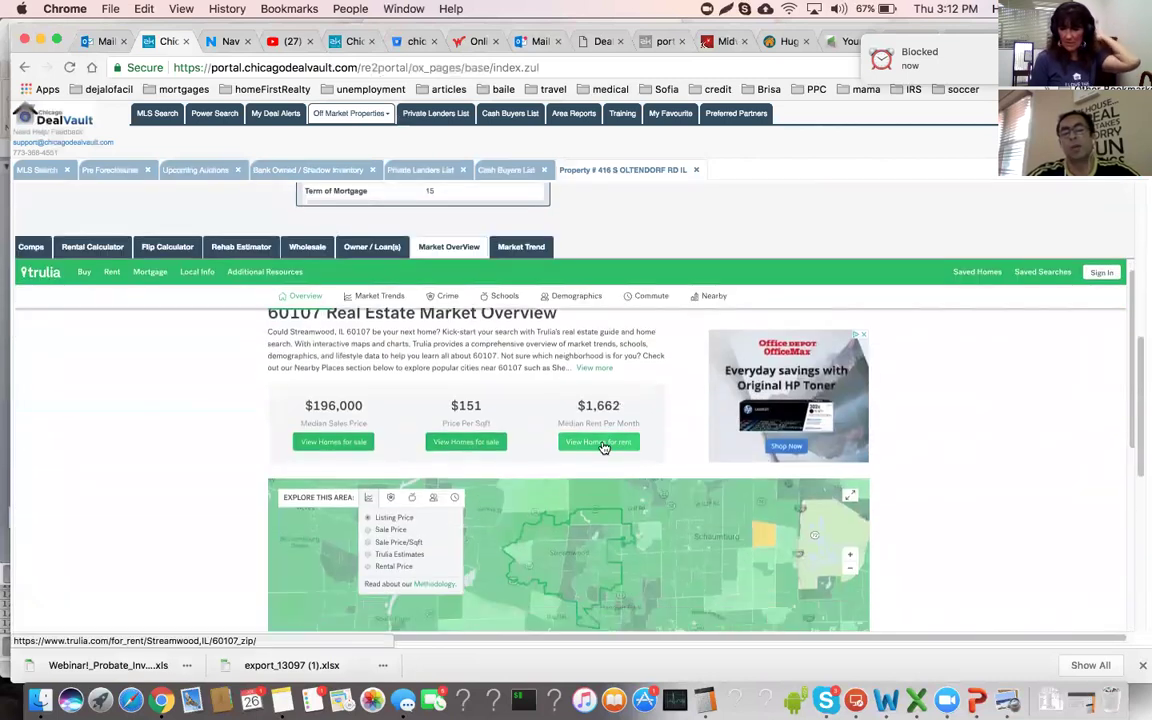
{"action": "scroll", "coordinate": [585, 456], "scroll_direction": "down", "scroll_amount": 4}
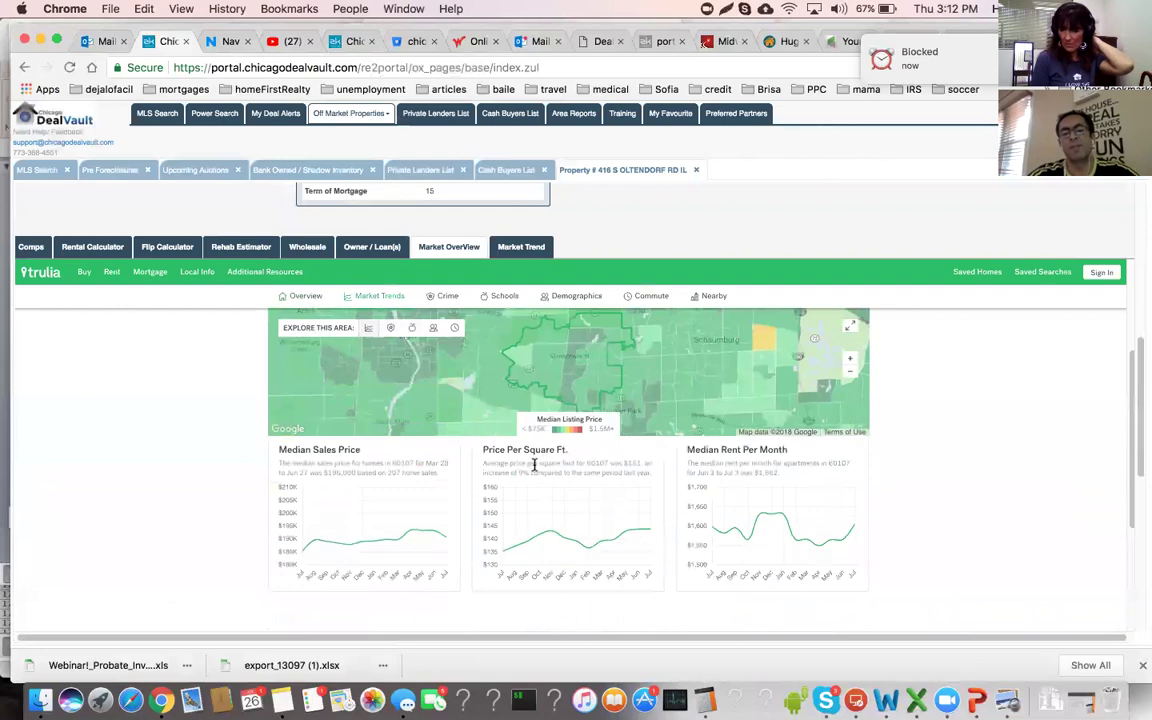
{"action": "scroll", "coordinate": [522, 505], "scroll_direction": "down", "scroll_amount": 5}
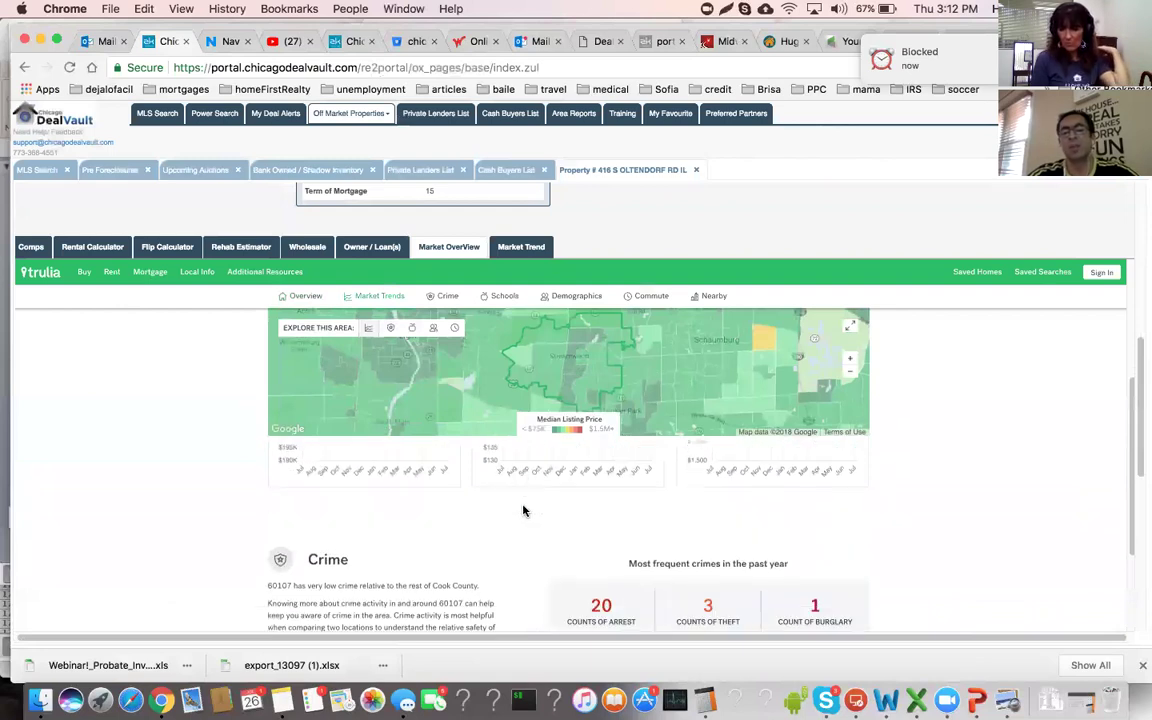
{"action": "scroll", "coordinate": [521, 516], "scroll_direction": "down", "scroll_amount": 1}
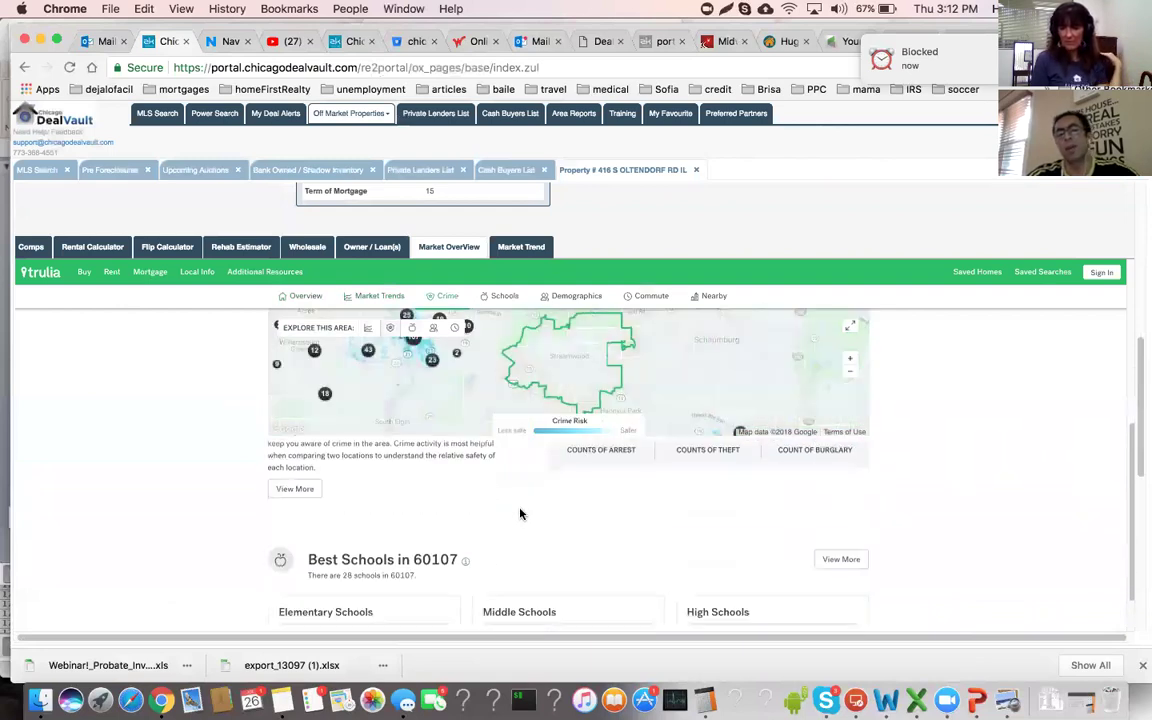
{"action": "scroll", "coordinate": [520, 514], "scroll_direction": "down", "scroll_amount": 2}
{"action": "scroll", "coordinate": [520, 512], "scroll_direction": "down", "scroll_amount": 1}
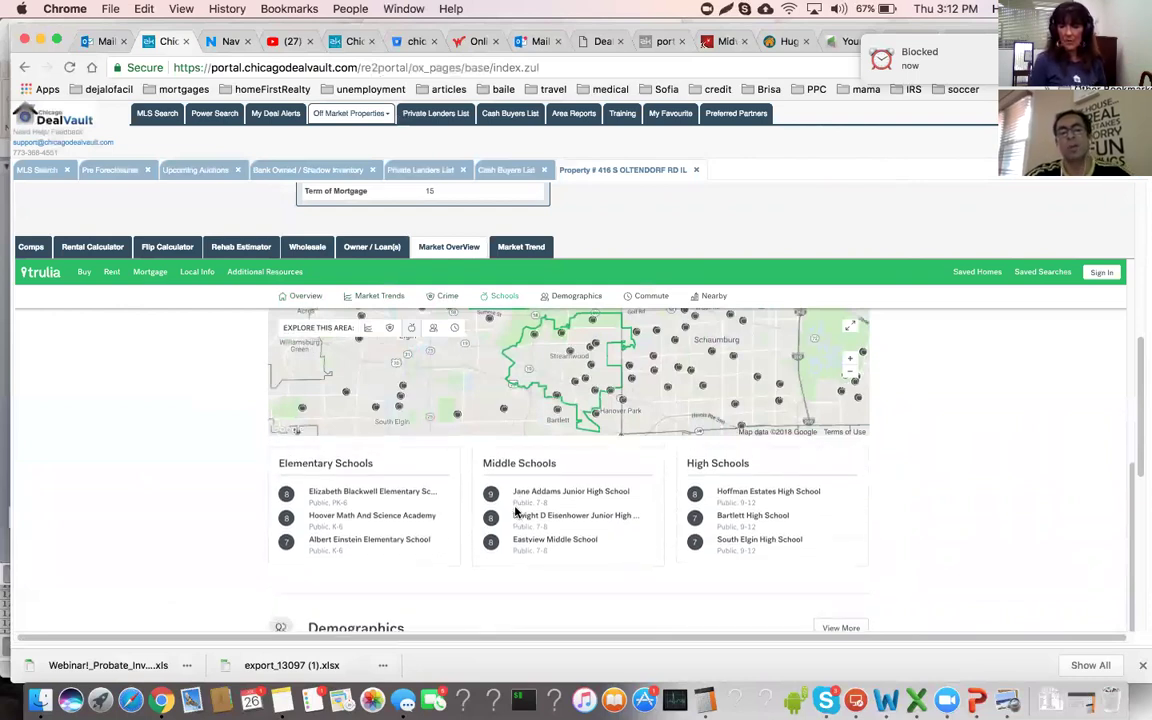
{"action": "scroll", "coordinate": [516, 510], "scroll_direction": "down", "scroll_amount": 1}
{"action": "scroll", "coordinate": [515, 507], "scroll_direction": "down", "scroll_amount": 4}
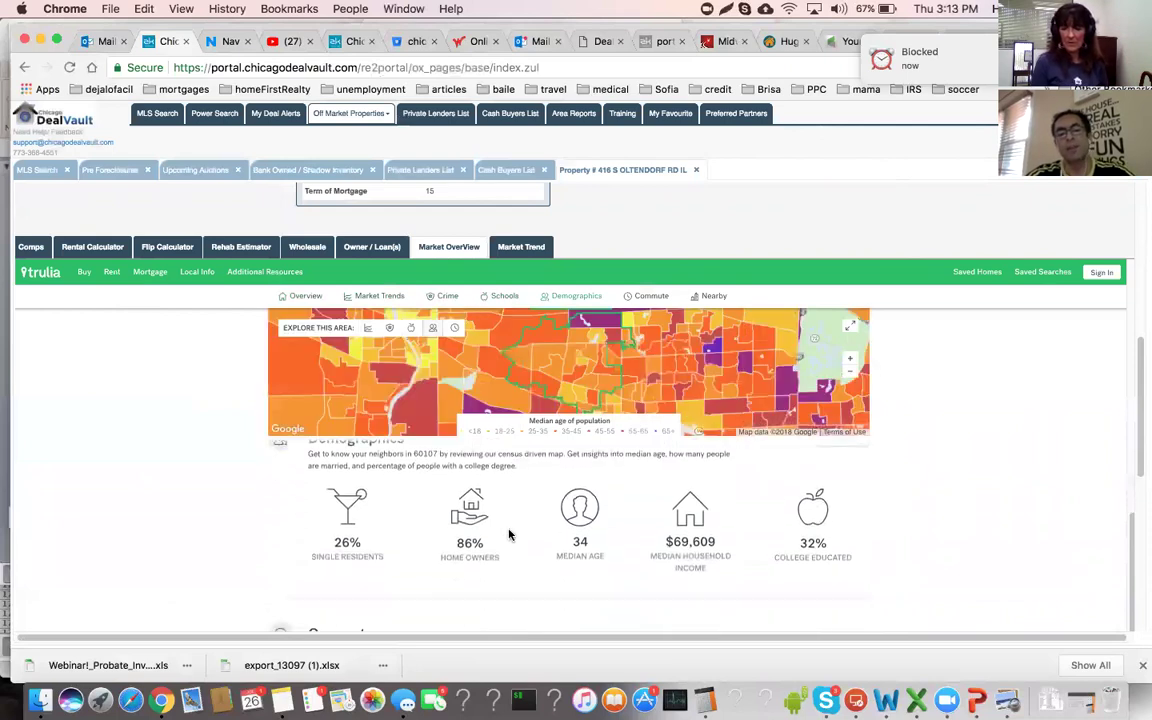
{"action": "scroll", "coordinate": [508, 535], "scroll_direction": "down", "scroll_amount": 5}
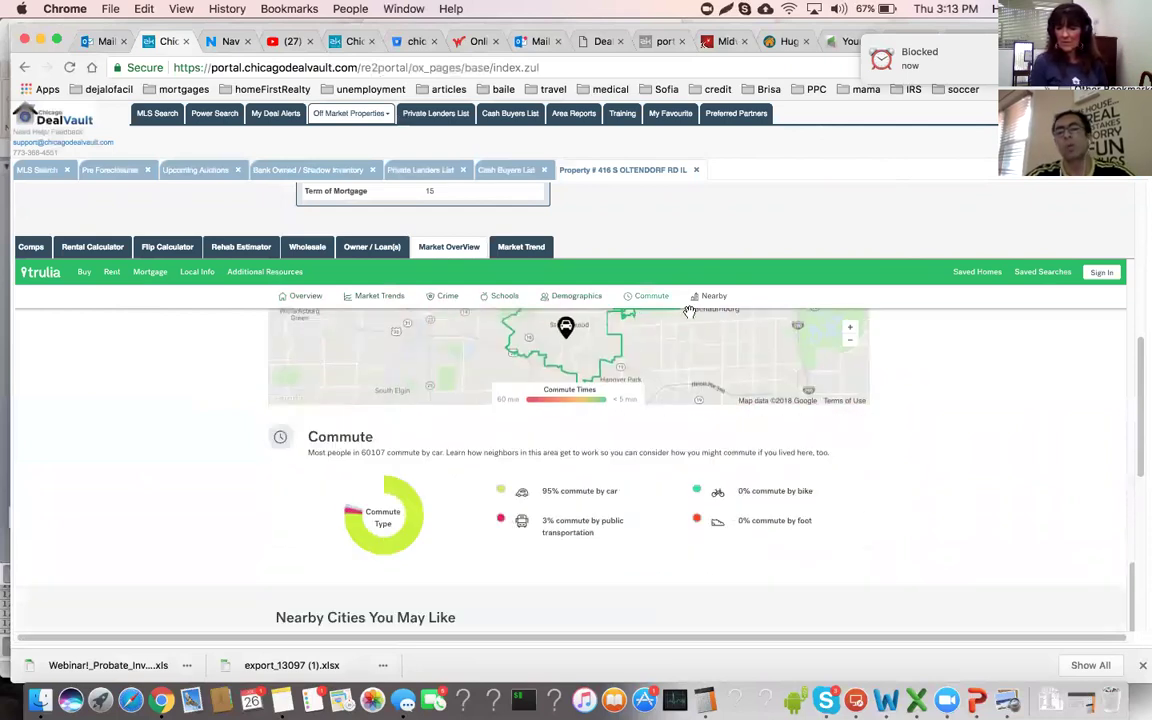
Open the 60107 real estate data page: median sales up $8,500 (5%), $151 per sqft
{"action": "left_click", "coordinate": [565, 335]}
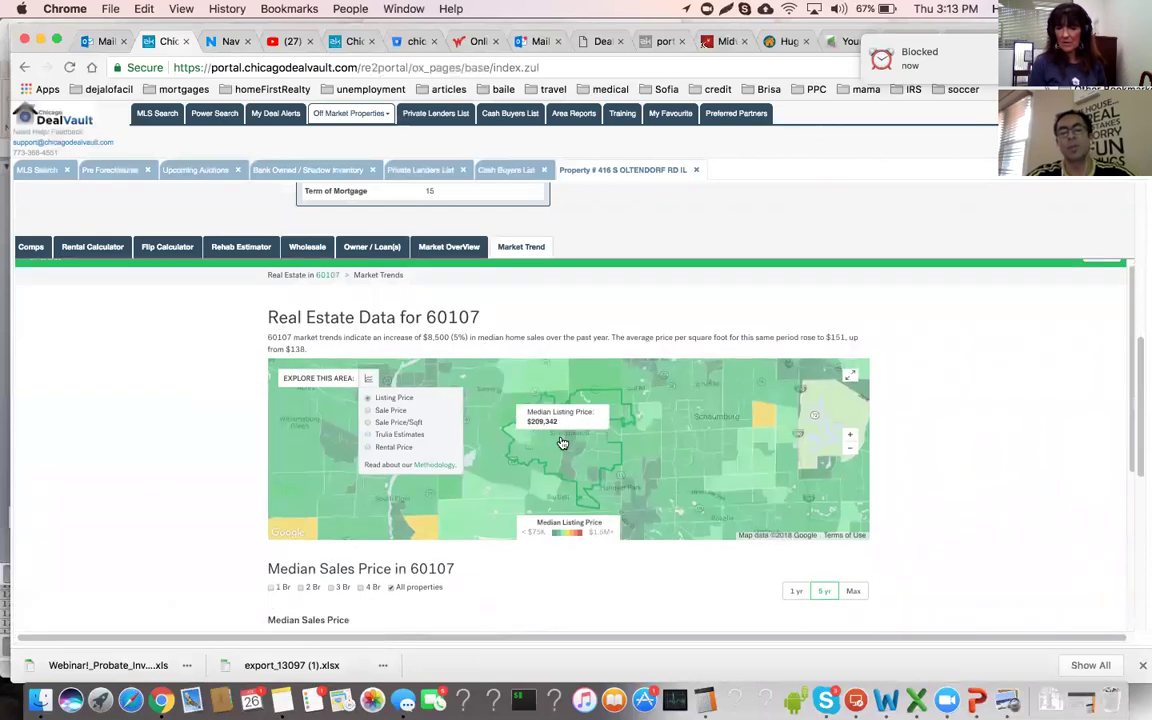
{"action": "scroll", "coordinate": [563, 443], "scroll_direction": "down", "scroll_amount": 5}
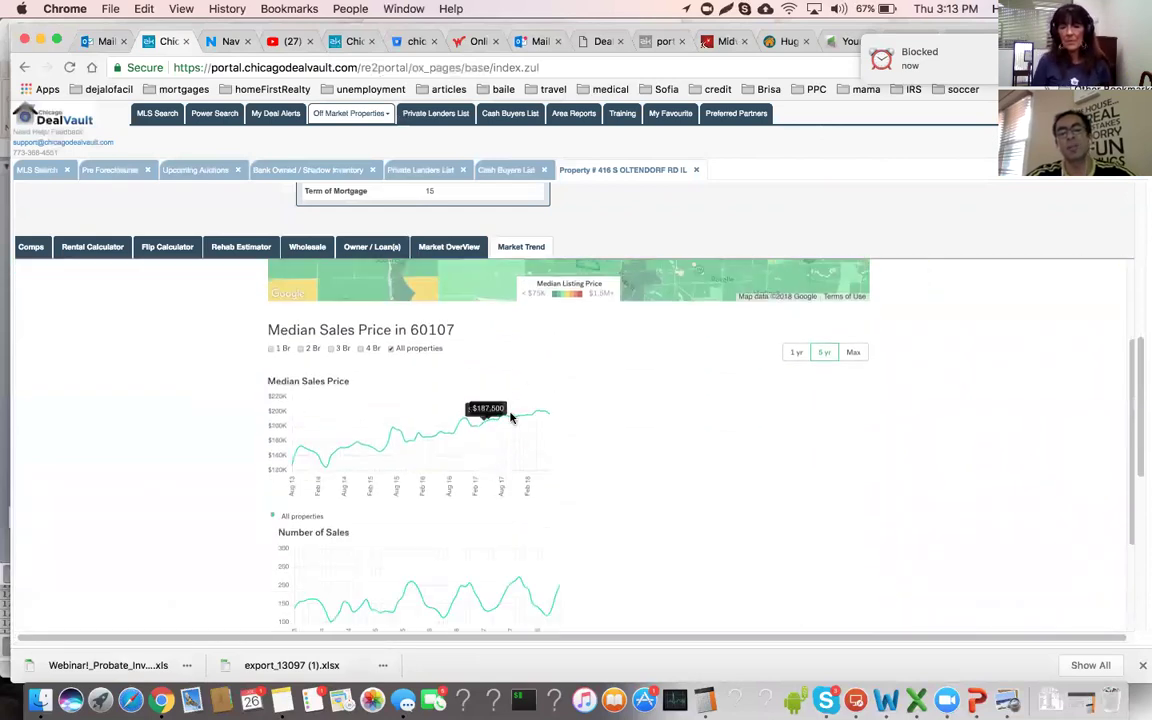
{"action": "scroll", "coordinate": [571, 450], "scroll_direction": "down", "scroll_amount": 3}
{"action": "scroll", "coordinate": [571, 462], "scroll_direction": "down", "scroll_amount": 3}
{"action": "scroll", "coordinate": [577, 455], "scroll_direction": "up", "scroll_amount": 15}
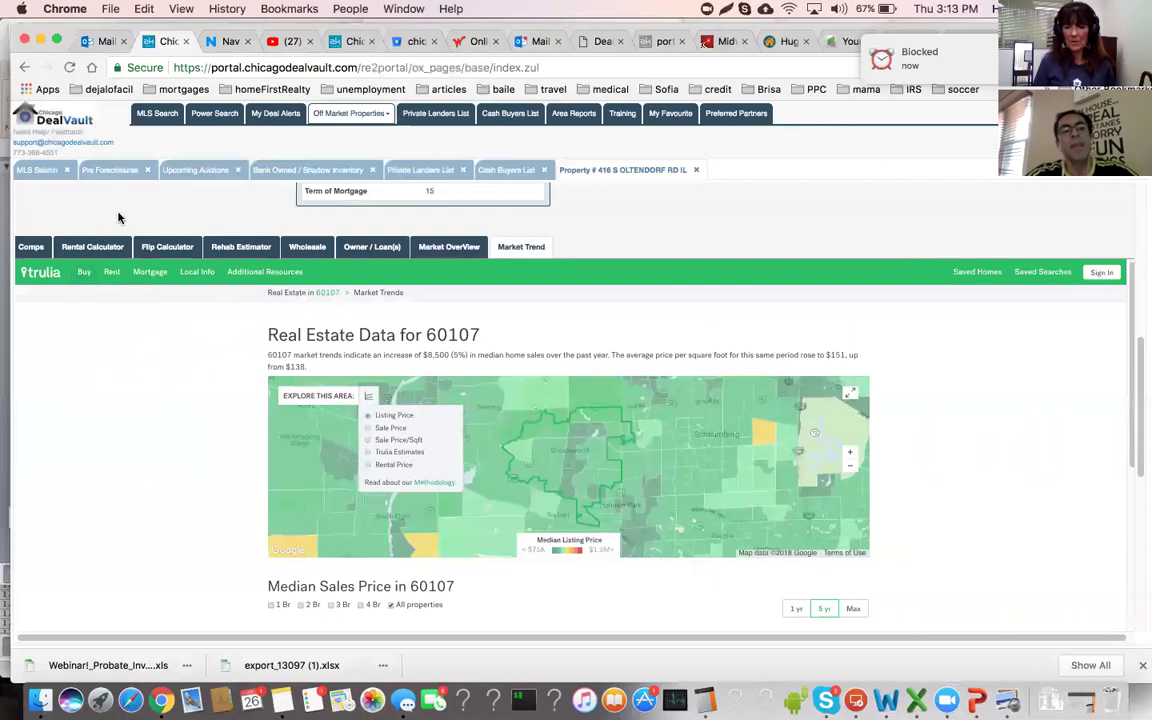
{"action": "scroll", "coordinate": [118, 218], "scroll_direction": "up", "scroll_amount": 3}
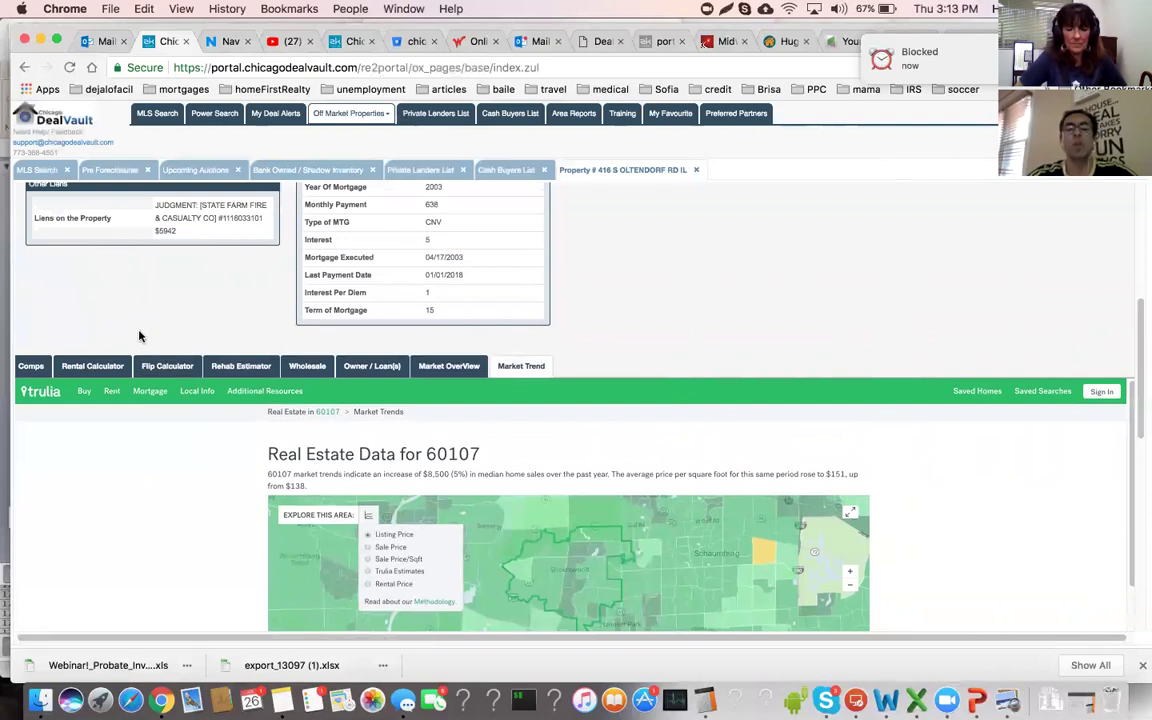
Open the Rental Calculator and keep the Rent Zestimate at $1,500
{"action": "left_click", "coordinate": [89, 369]}
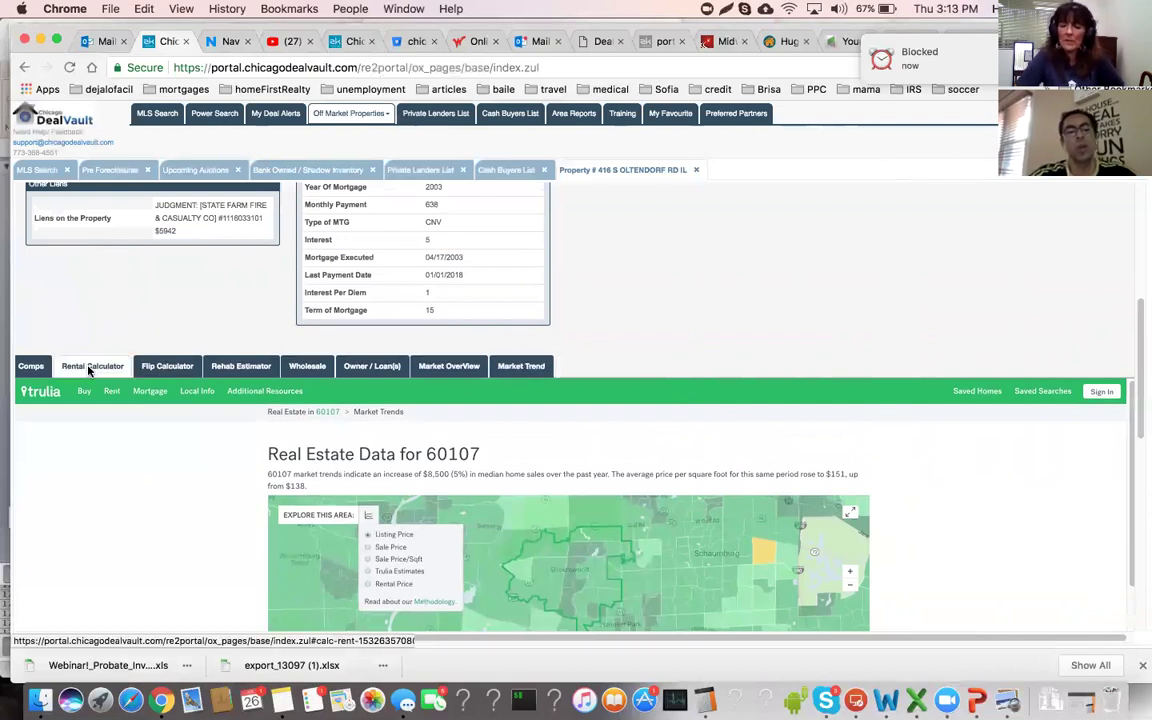
{"action": "scroll", "coordinate": [189, 364], "scroll_direction": "down", "scroll_amount": 2}
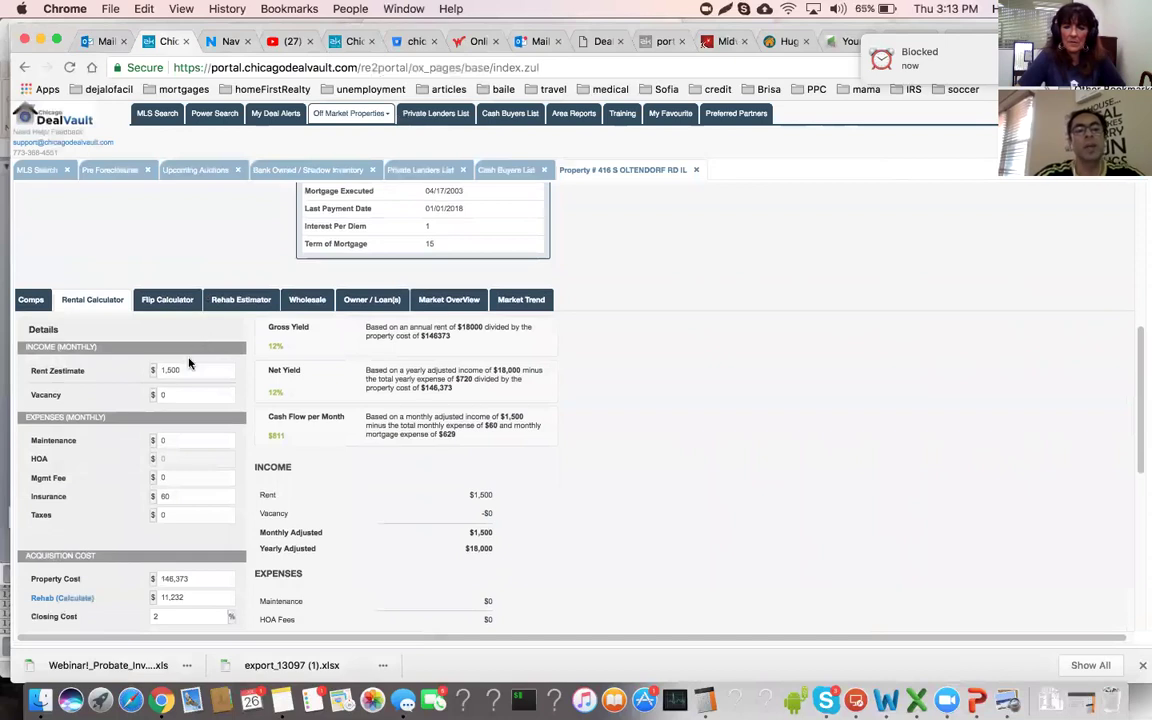
{"action": "left_click", "coordinate": [186, 371]}
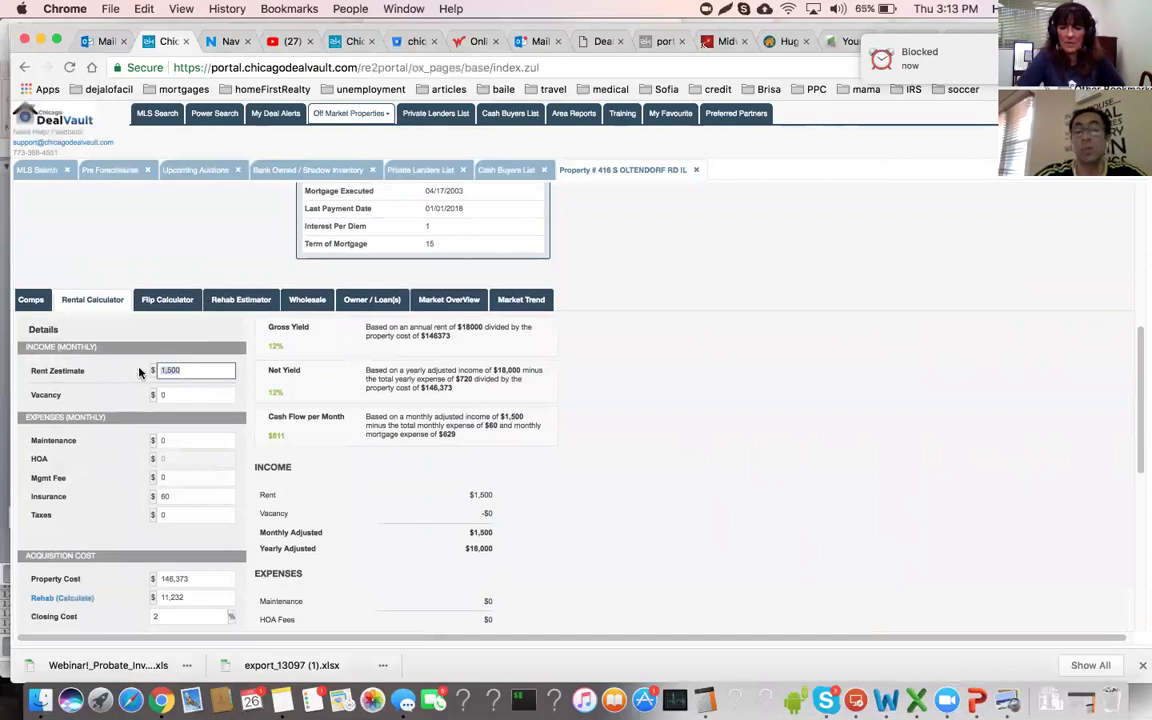
{"action": "left_click", "coordinate": [192, 370]}
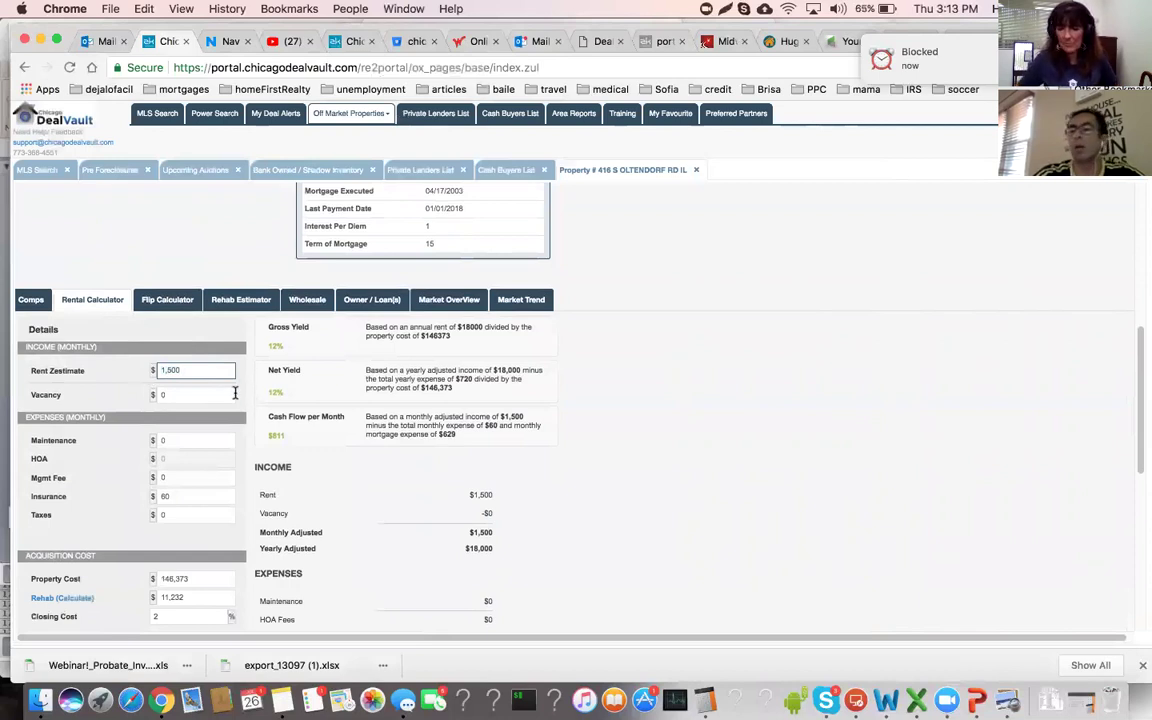
Enter $100 as the monthly Maintenance expense
{"action": "scroll", "coordinate": [201, 400], "scroll_direction": "down", "scroll_amount": 1}
{"action": "scroll", "coordinate": [195, 397], "scroll_direction": "down", "scroll_amount": 2}
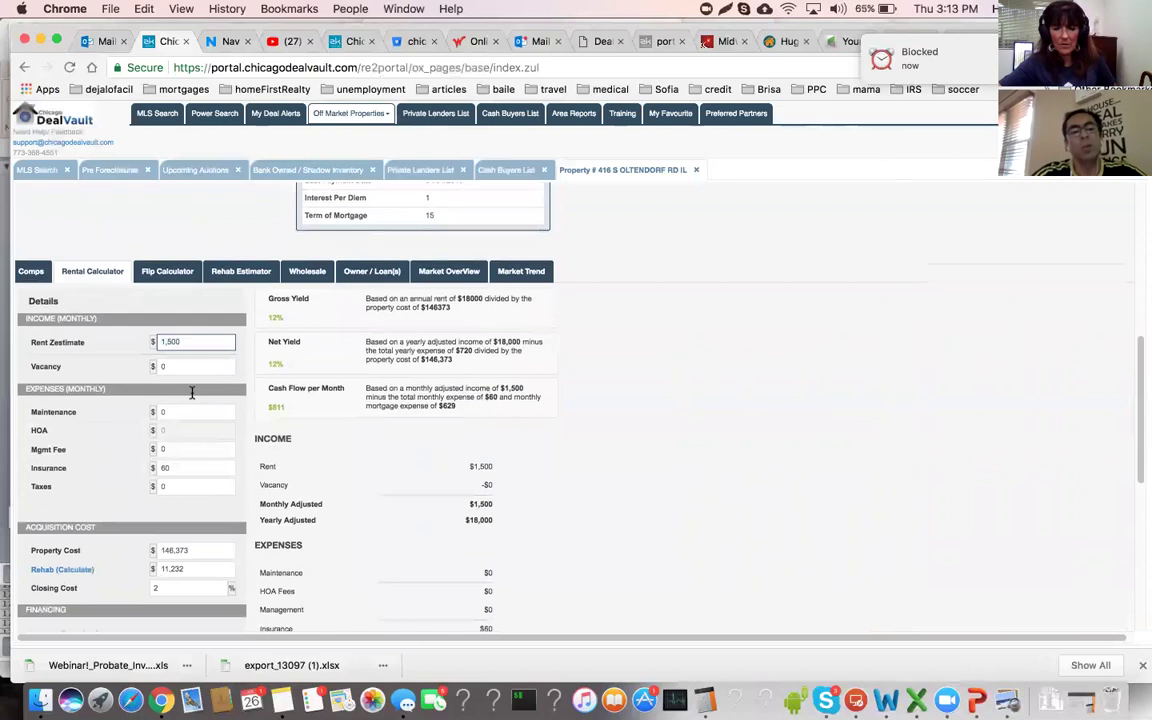
{"action": "left_click", "coordinate": [190, 396]}
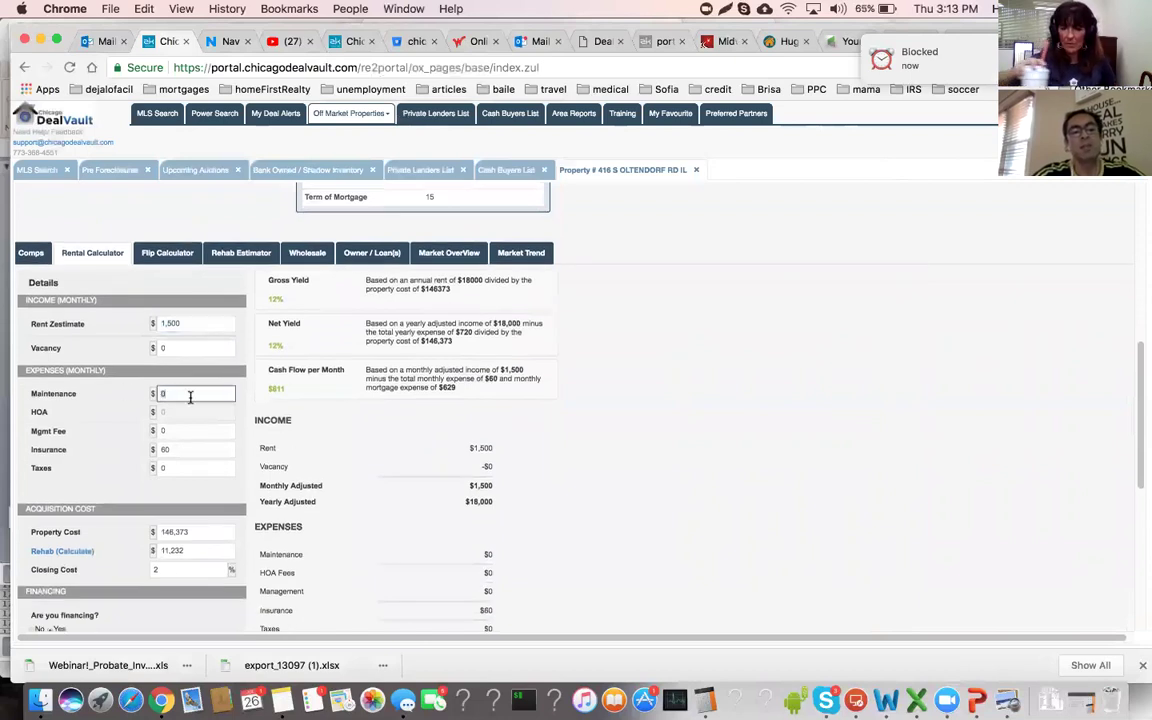
{"action": "type", "text": "100"}
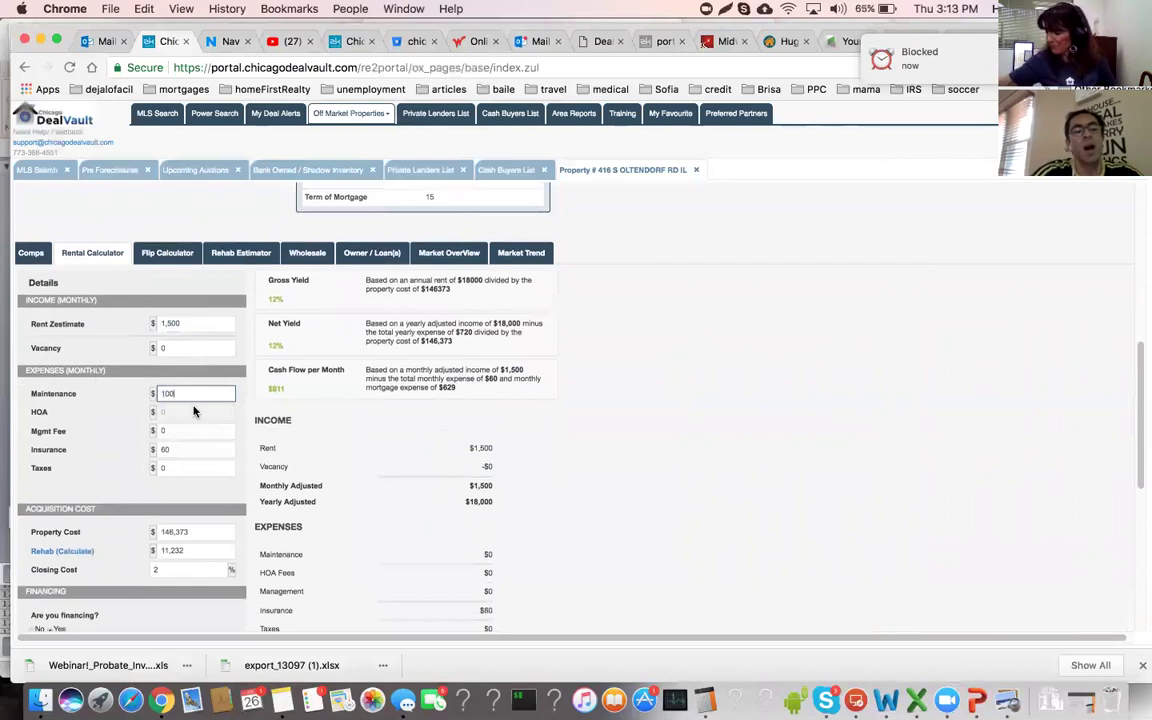
{"action": "left_click", "coordinate": [157, 430]}
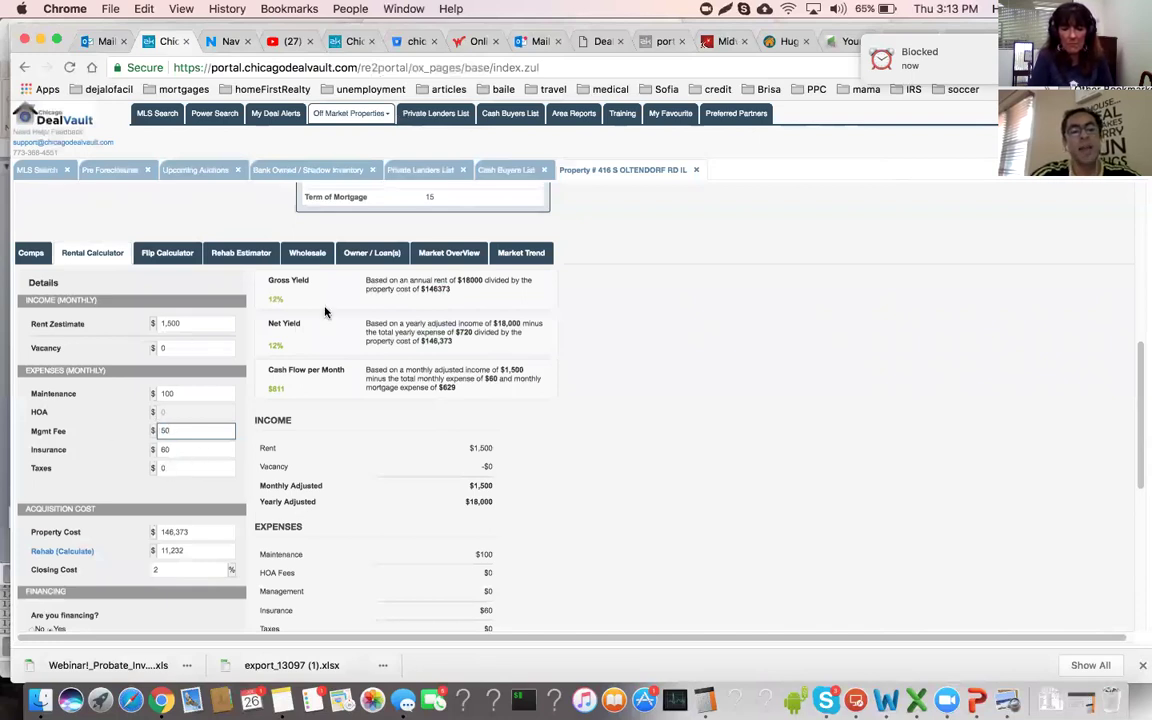
{"action": "left_click", "coordinate": [390, 258]}
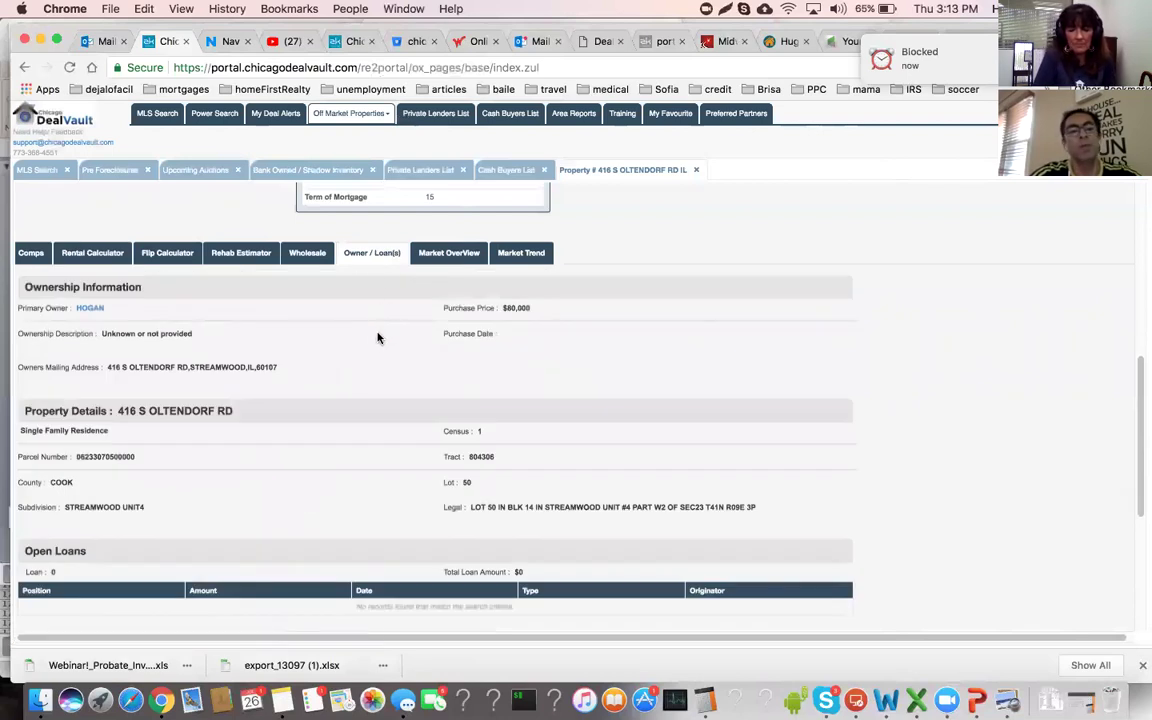
{"action": "scroll", "coordinate": [373, 343], "scroll_direction": "down", "scroll_amount": 1}
{"action": "scroll", "coordinate": [392, 396], "scroll_direction": "down", "scroll_amount": 4}
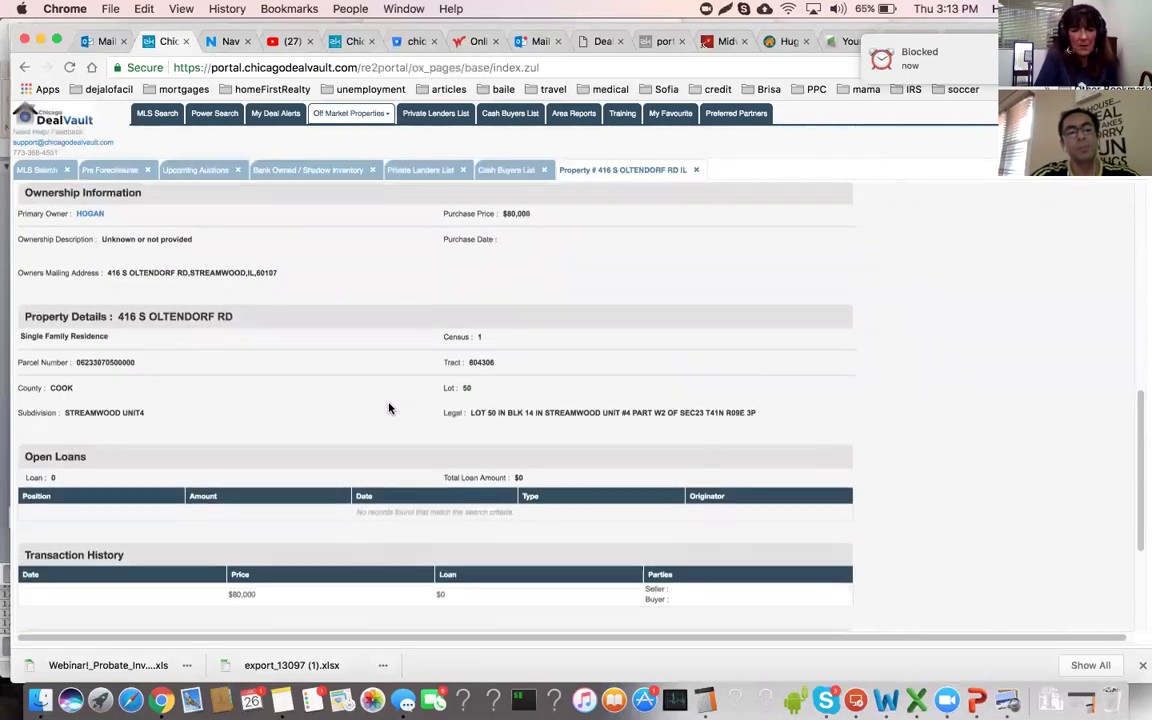
{"action": "scroll", "coordinate": [390, 408], "scroll_direction": "down", "scroll_amount": 6}
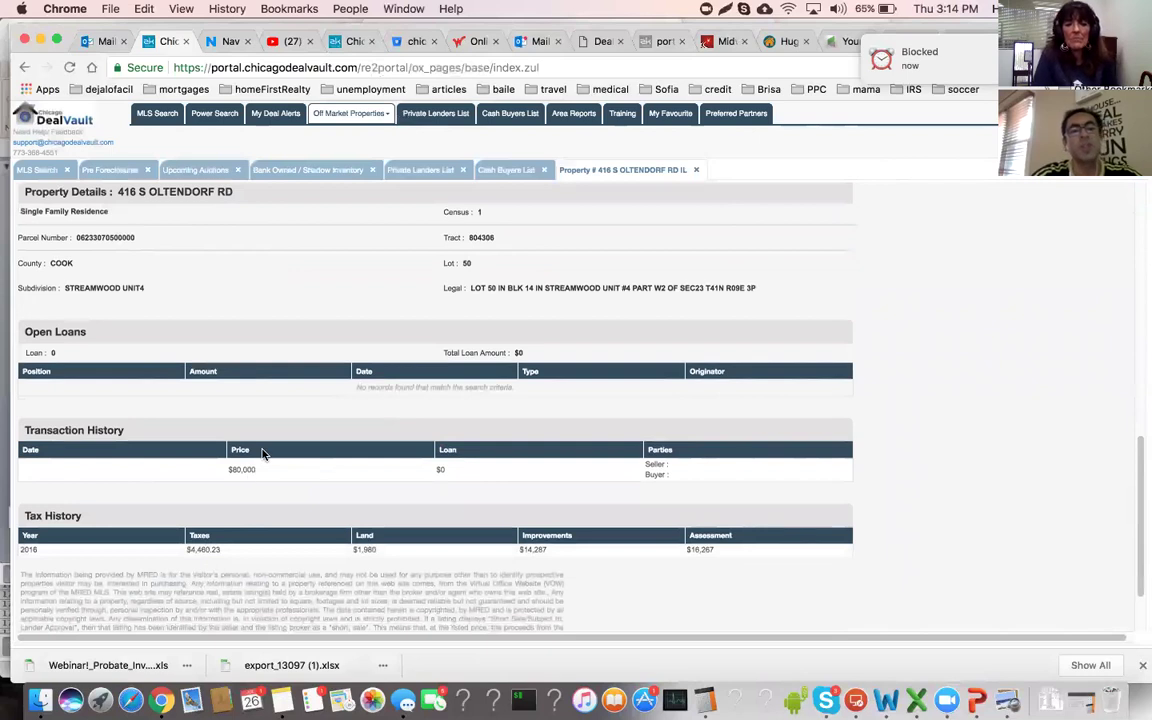
{"action": "scroll", "coordinate": [260, 453], "scroll_direction": "up", "scroll_amount": 15}
{"action": "left_click", "coordinate": [92, 361]}
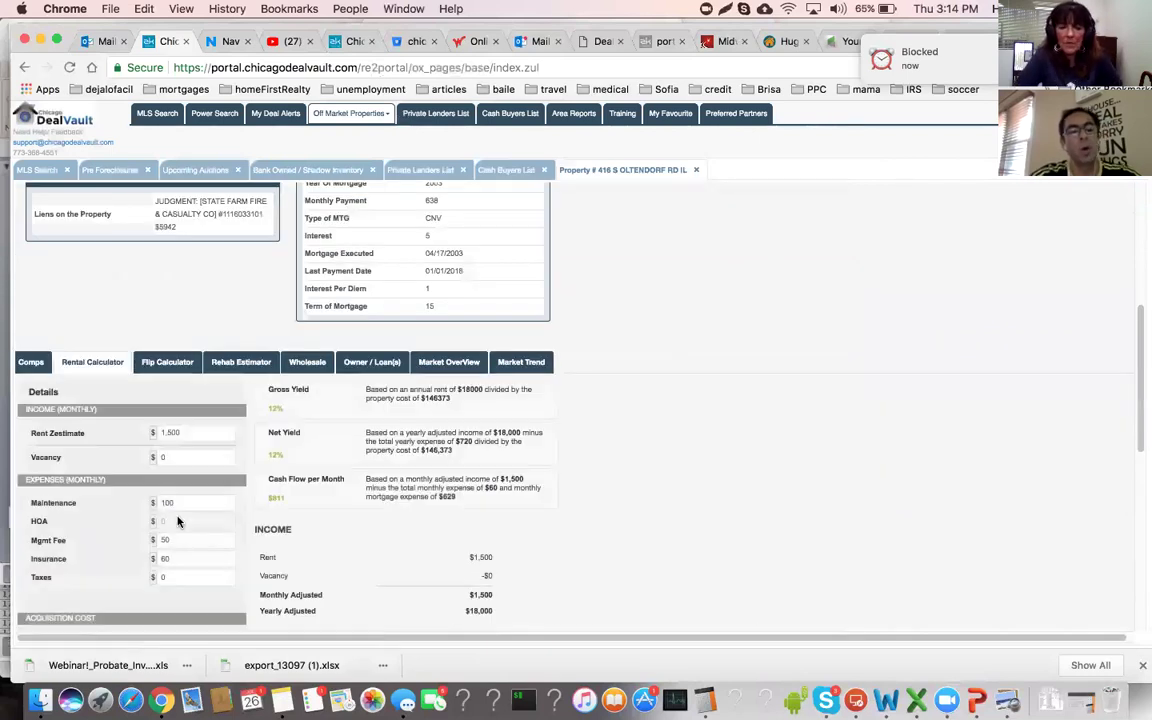
Change the rental calculator's Property Cost to $50,000
{"action": "scroll", "coordinate": [160, 500], "scroll_direction": "down", "scroll_amount": 2}
{"action": "left_click", "coordinate": [153, 536]}
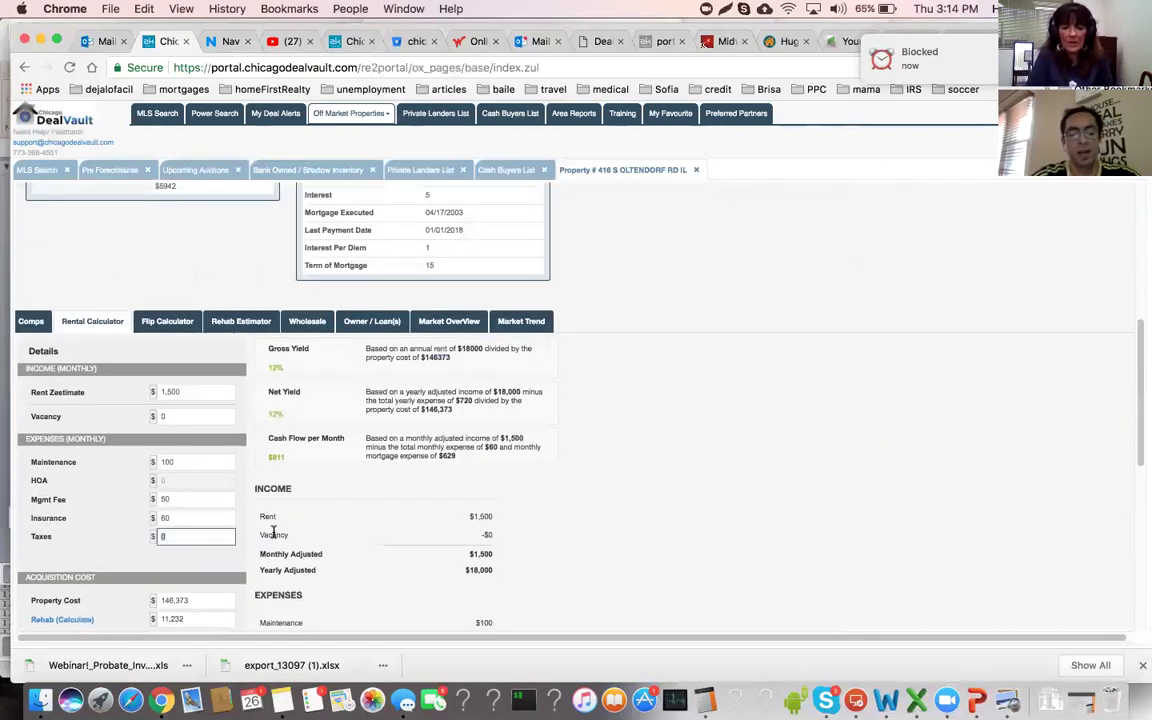
{"action": "scroll", "coordinate": [278, 530], "scroll_direction": "down", "scroll_amount": 5}
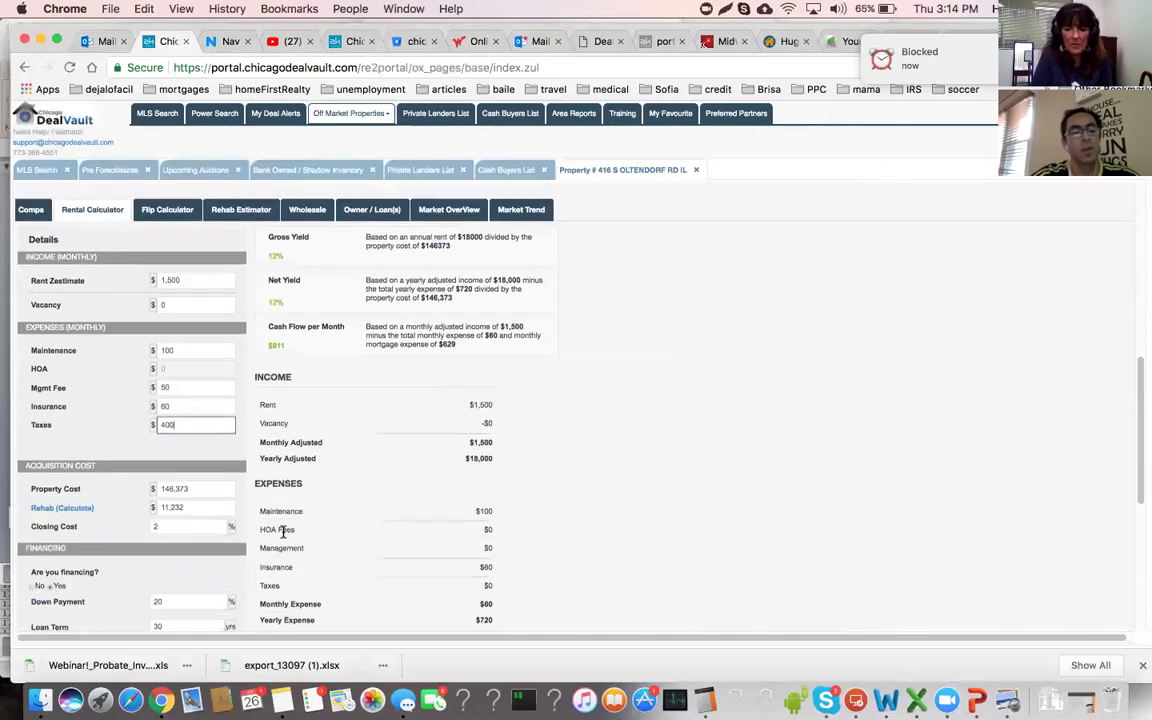
{"action": "left_click_drag", "start_coordinate": [195, 489], "coordinate": [146, 489]}
{"action": "type", "text": "50000"}
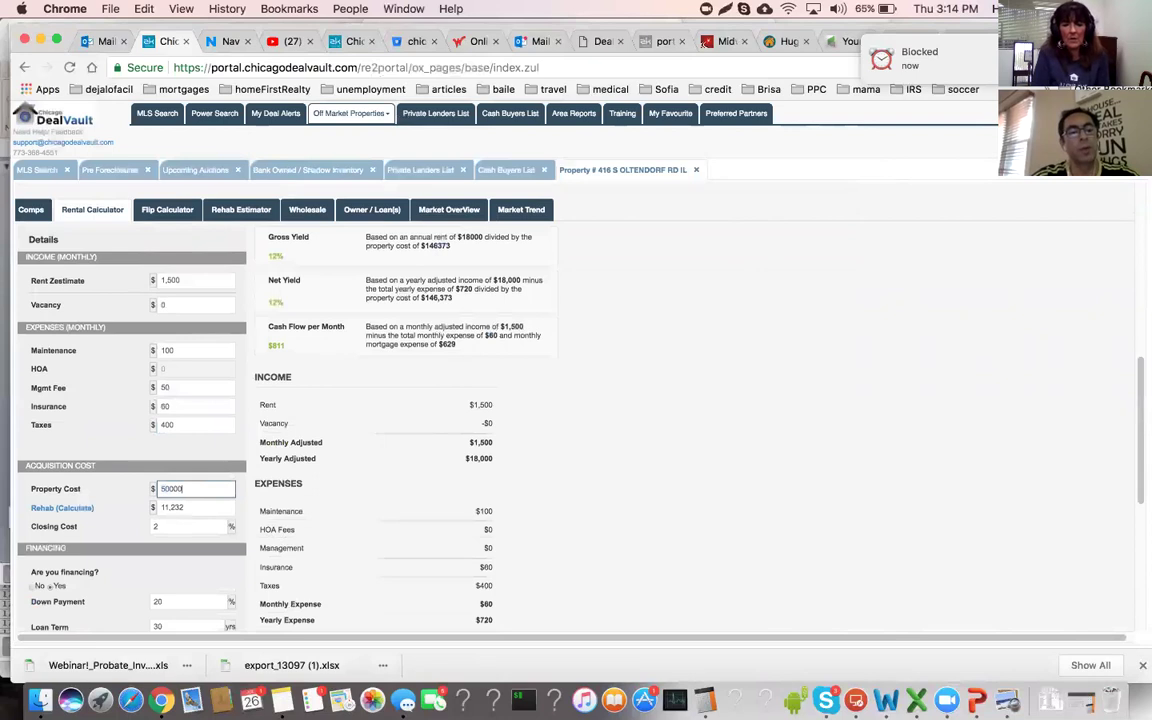
Recalculate and review Income, Expenses and Financing: 36% gross yield, $675 monthly cash flow
{"action": "scroll", "coordinate": [149, 488], "scroll_direction": "down", "scroll_amount": 2}
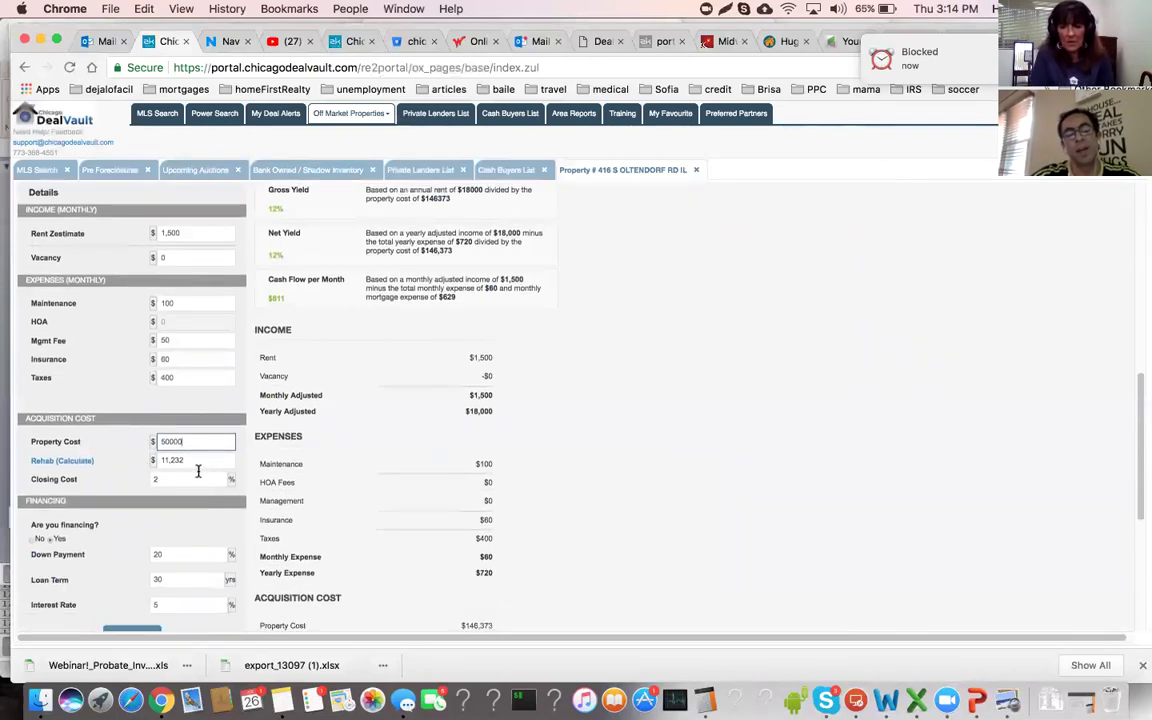
{"action": "scroll", "coordinate": [170, 520], "scroll_direction": "down", "scroll_amount": 4}
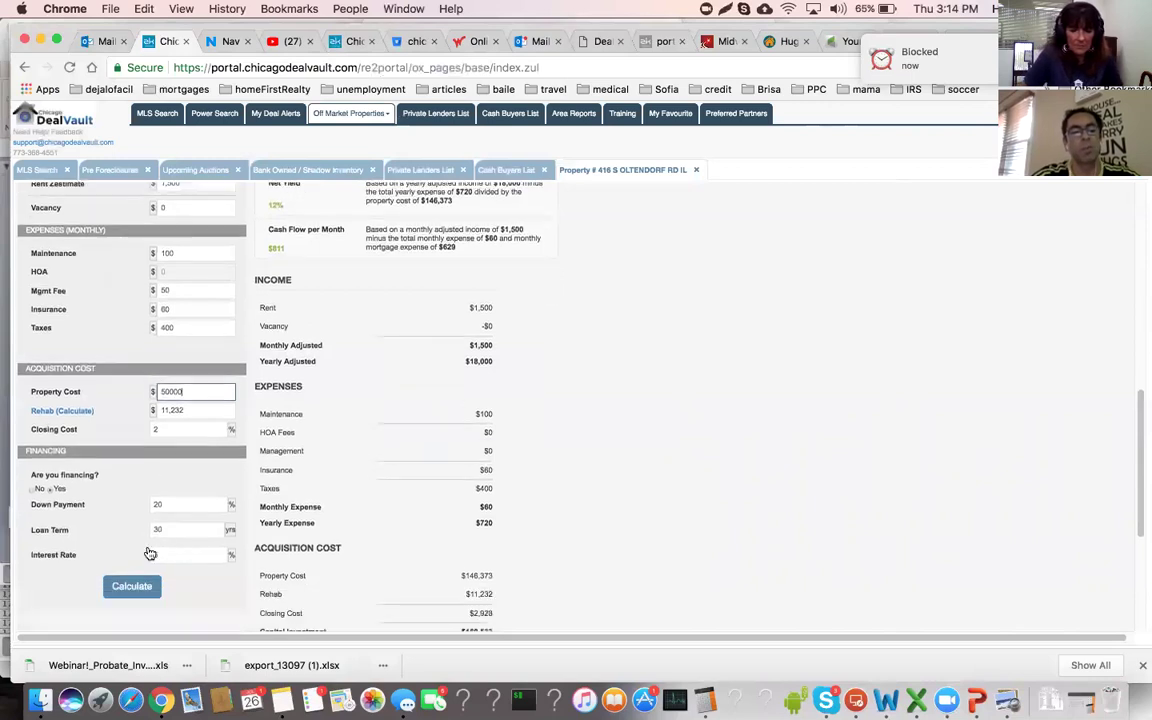
{"action": "left_click", "coordinate": [134, 545]}
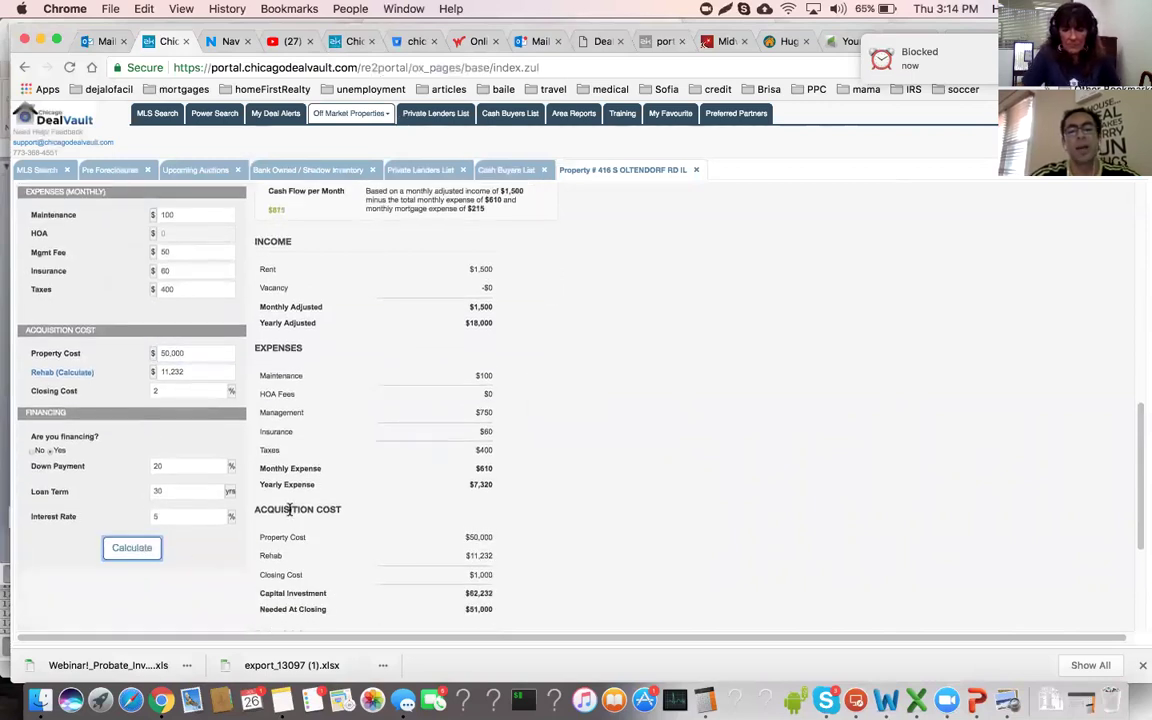
{"action": "scroll", "coordinate": [262, 460], "scroll_direction": "up", "scroll_amount": 8}
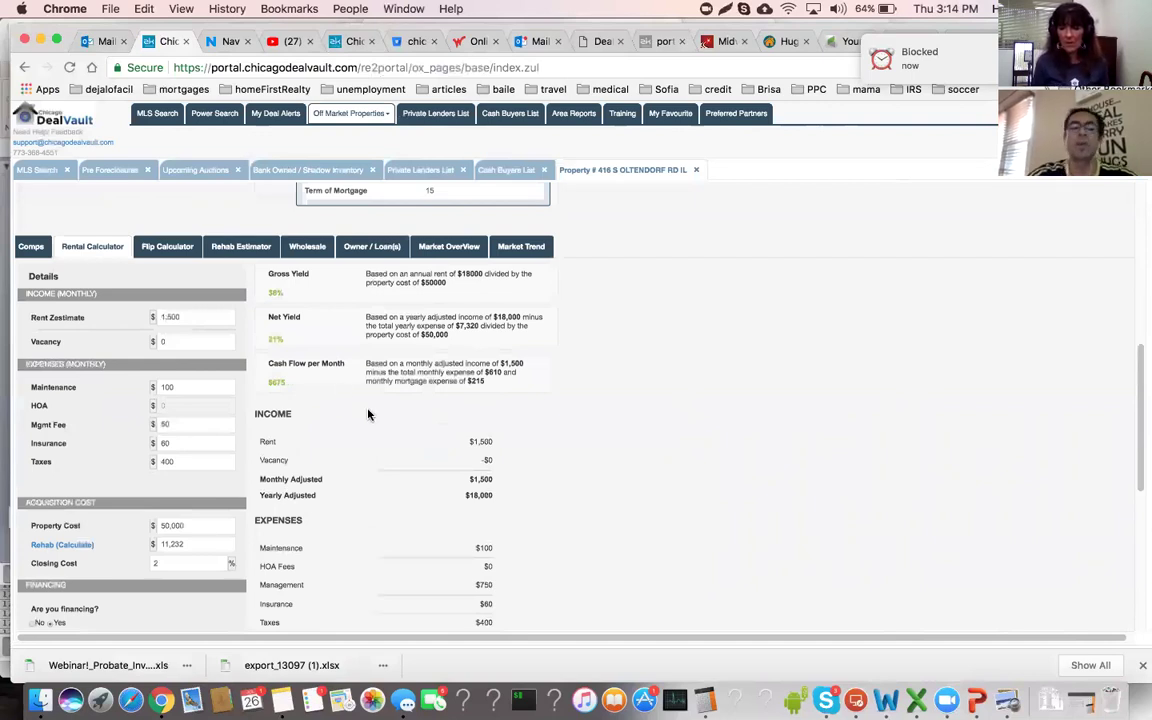
{"action": "scroll", "coordinate": [426, 428], "scroll_direction": "down", "scroll_amount": 1}
{"action": "scroll", "coordinate": [426, 432], "scroll_direction": "down", "scroll_amount": 5}
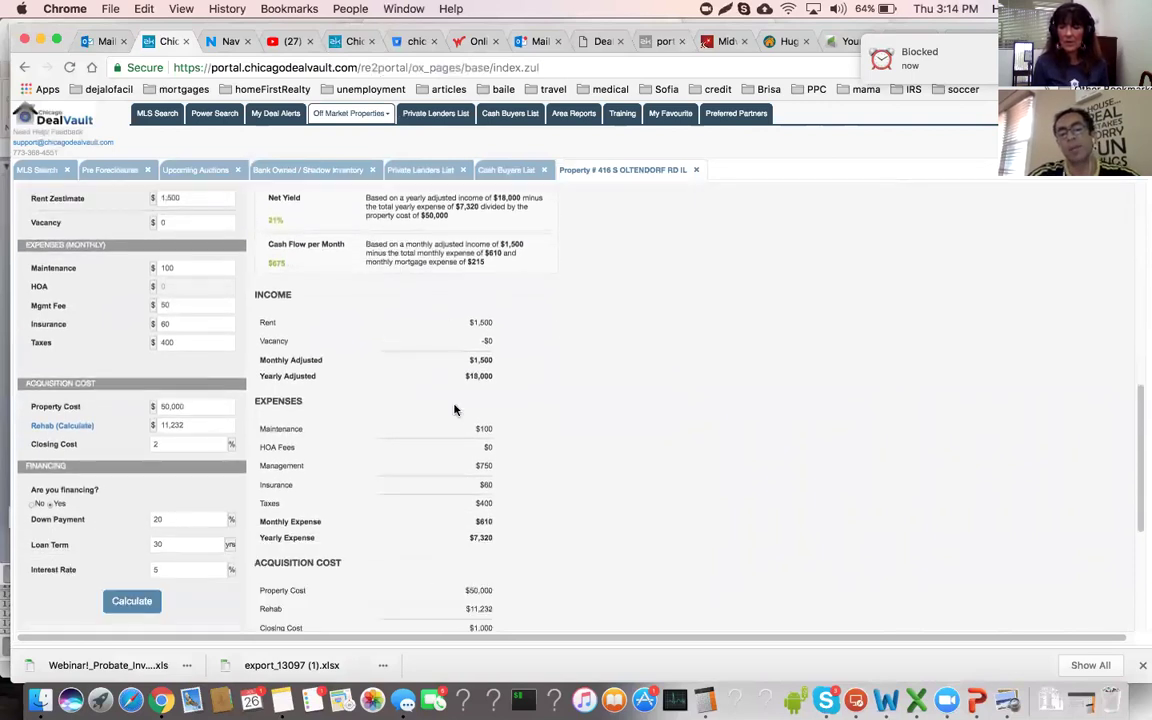
{"action": "scroll", "coordinate": [430, 405], "scroll_direction": "down", "scroll_amount": 3}
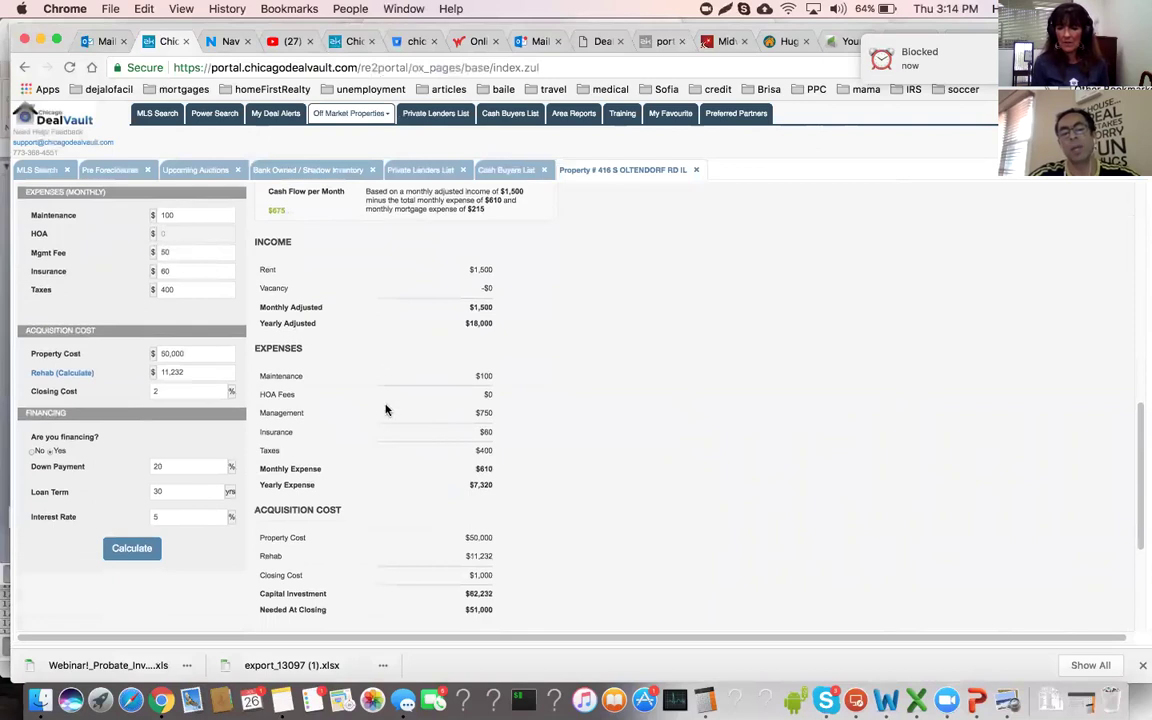
{"action": "scroll", "coordinate": [390, 440], "scroll_direction": "down", "scroll_amount": 6}
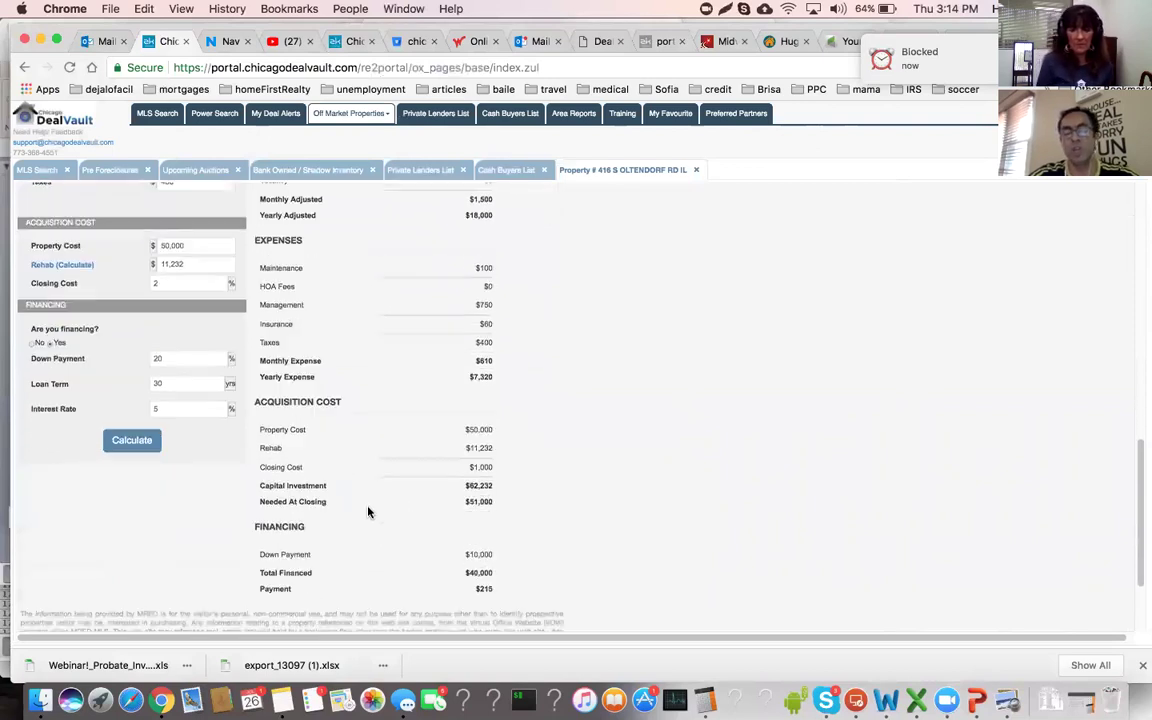
{"action": "scroll", "coordinate": [368, 512], "scroll_direction": "down", "scroll_amount": 6}
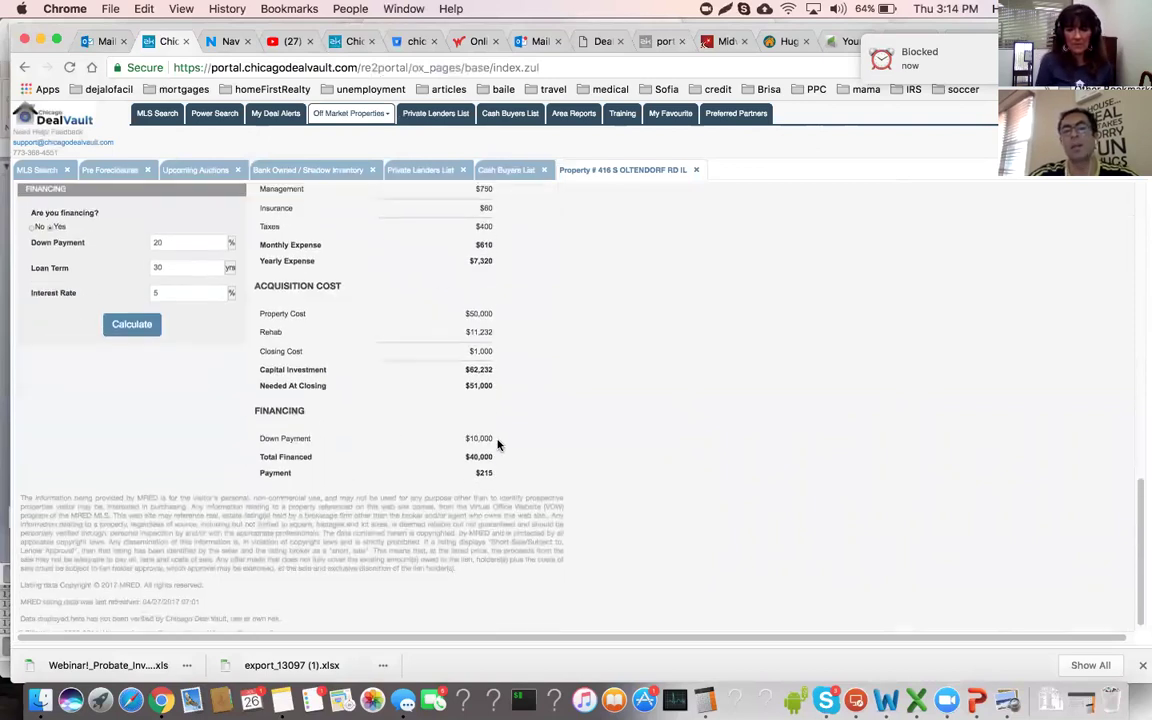
{"action": "scroll", "coordinate": [498, 445], "scroll_direction": "up", "scroll_amount": 10}
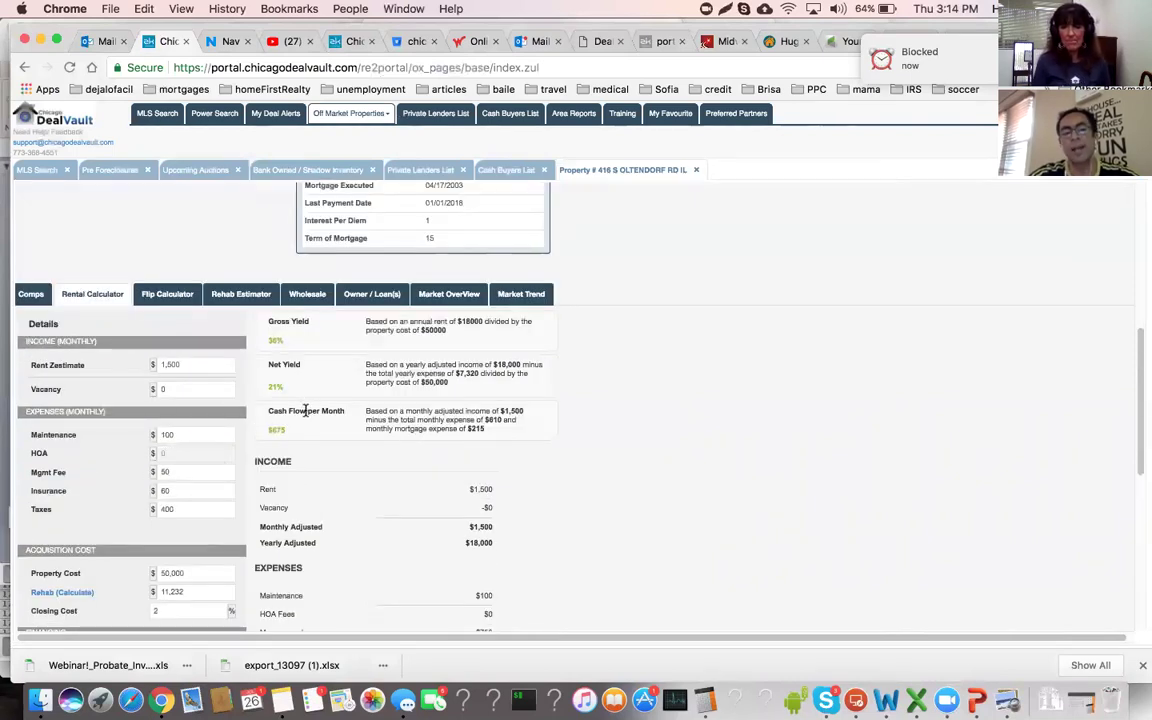
{"action": "scroll", "coordinate": [306, 409], "scroll_direction": "up", "scroll_amount": 3}
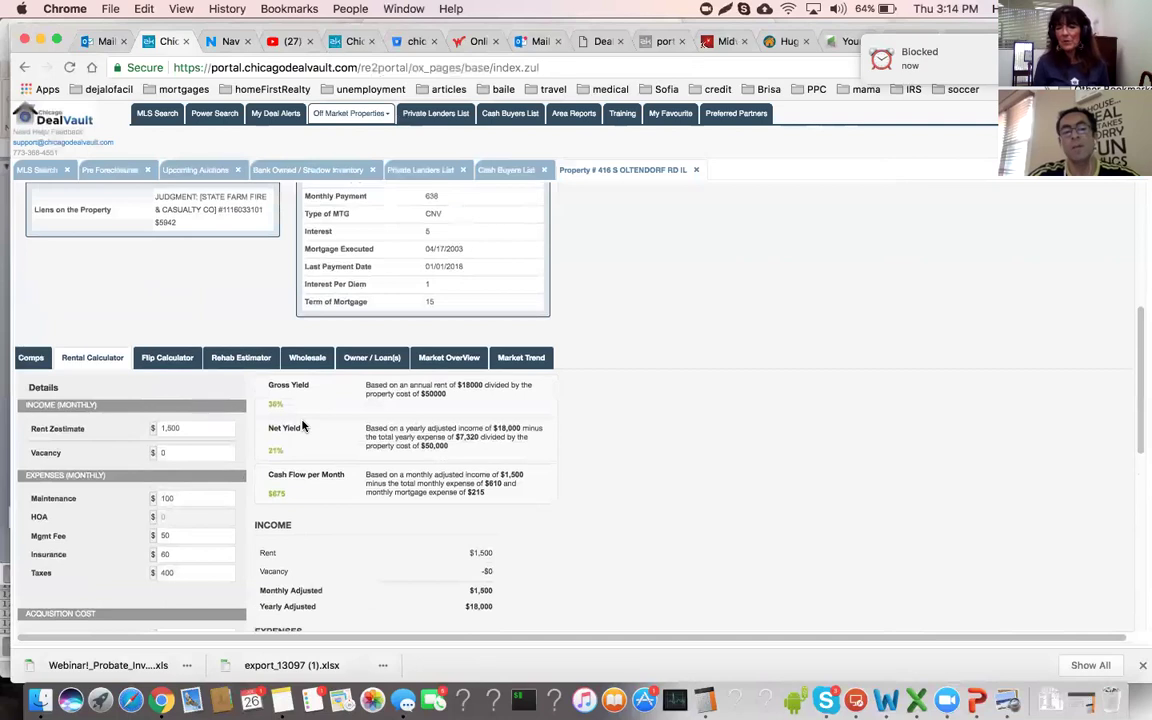
{"action": "scroll", "coordinate": [303, 427], "scroll_direction": "up", "scroll_amount": 5}
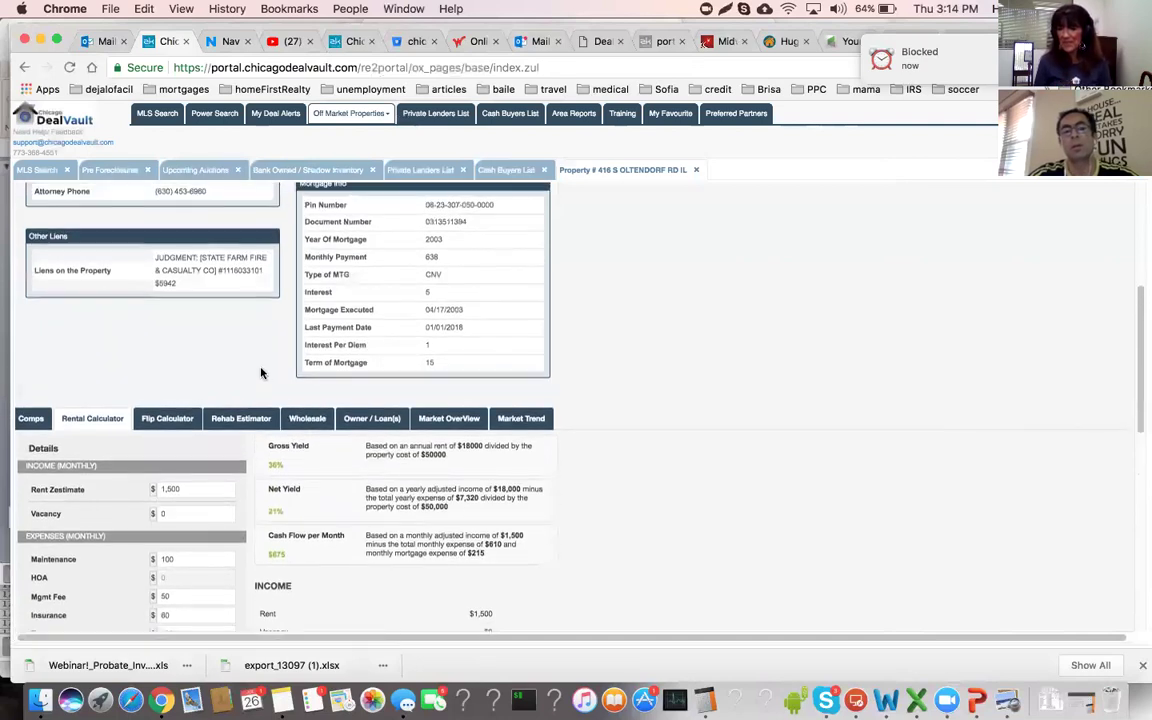
{"action": "scroll", "coordinate": [260, 369], "scroll_direction": "up", "scroll_amount": 3}
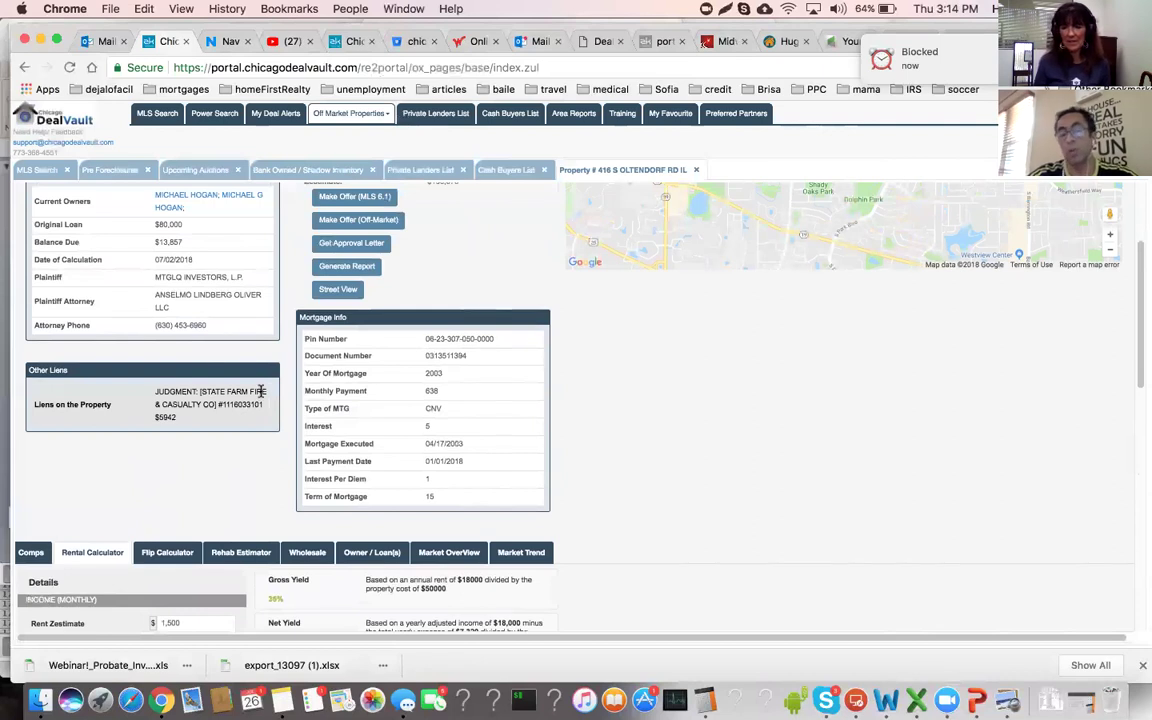
{"action": "scroll", "coordinate": [260, 395], "scroll_direction": "up", "scroll_amount": 1}
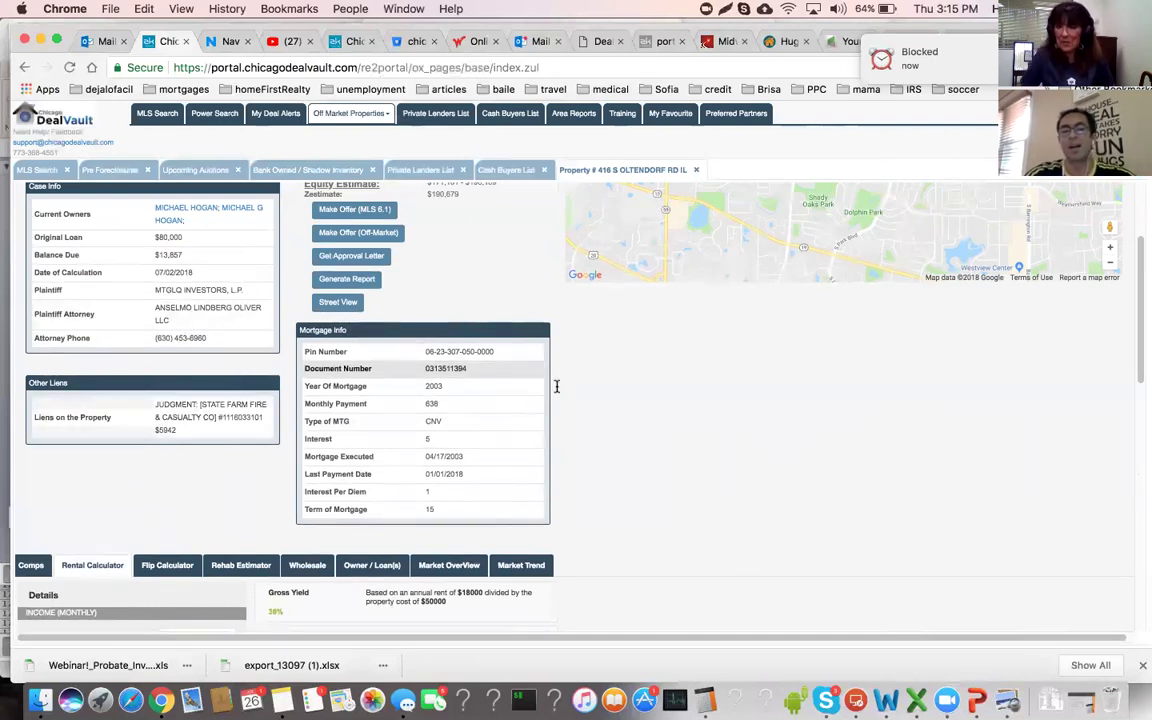
{"action": "scroll", "coordinate": [557, 387], "scroll_direction": "up", "scroll_amount": 3}
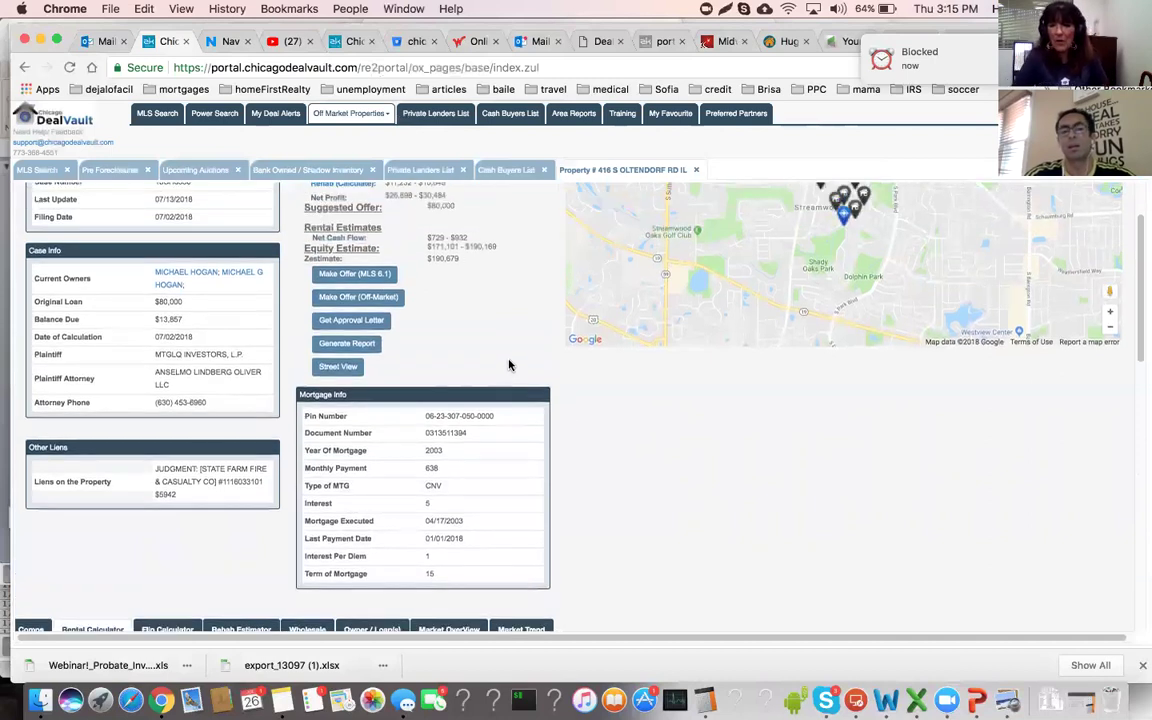
{"action": "scroll", "coordinate": [509, 365], "scroll_direction": "up", "scroll_amount": 2}
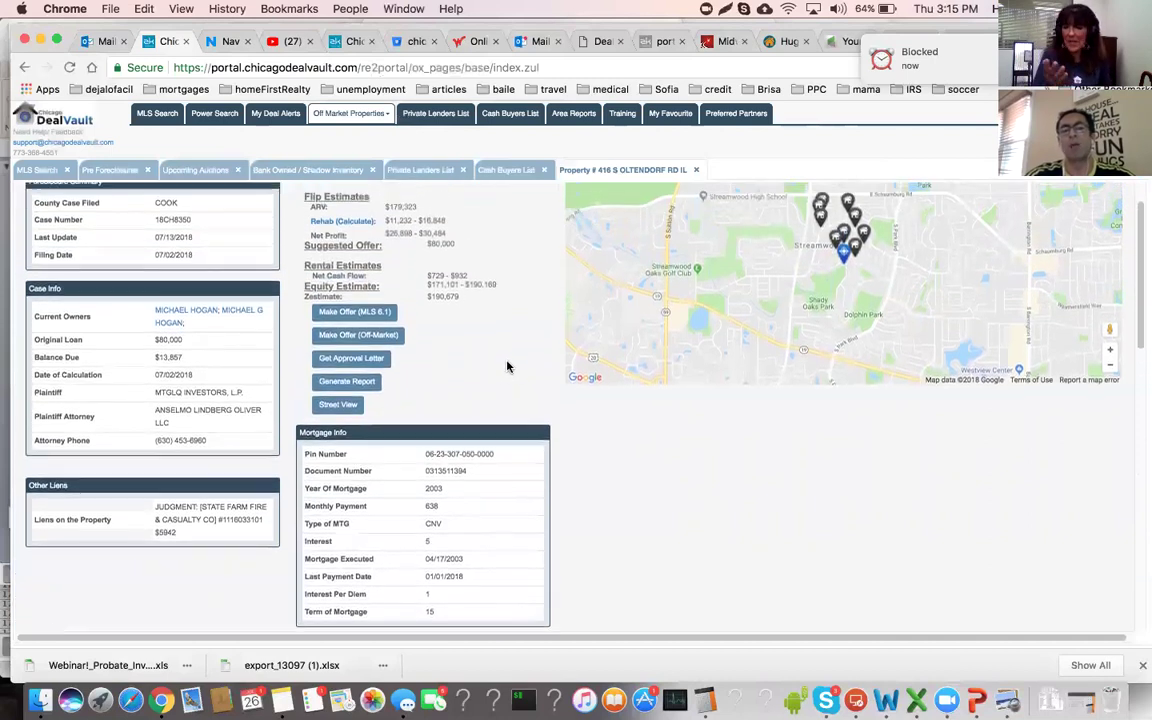
{"action": "scroll", "coordinate": [507, 367], "scroll_direction": "up", "scroll_amount": 2}
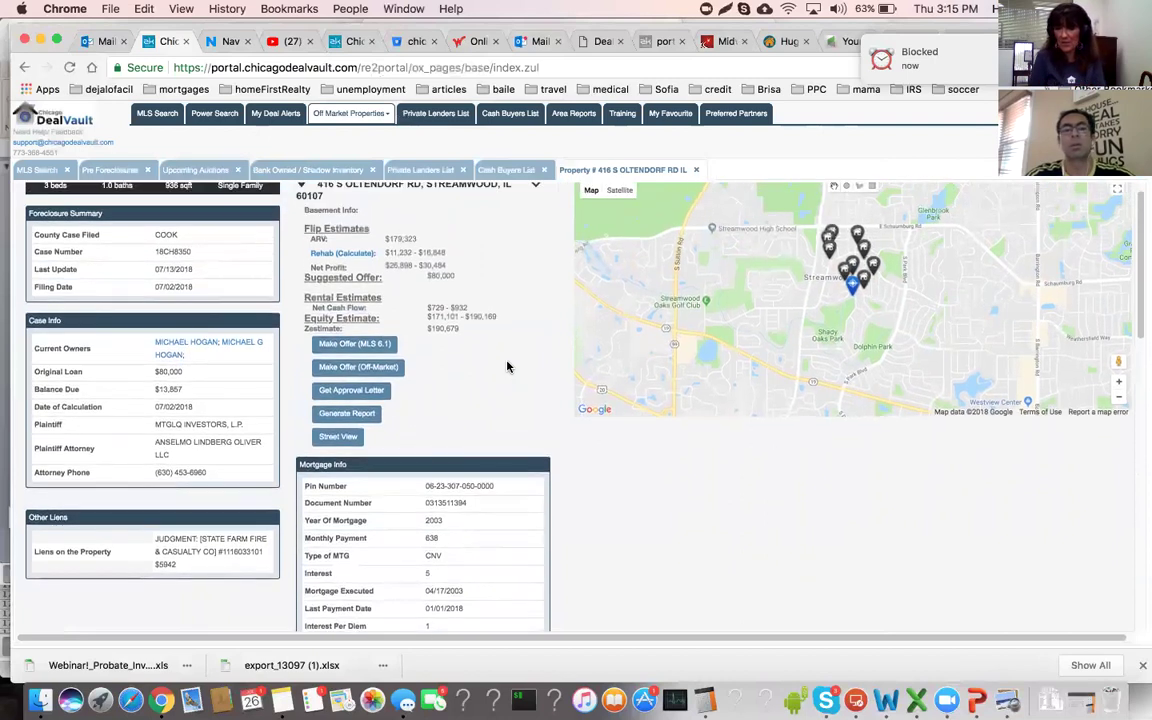
{"action": "scroll", "coordinate": [505, 366], "scroll_direction": "down", "scroll_amount": 1}
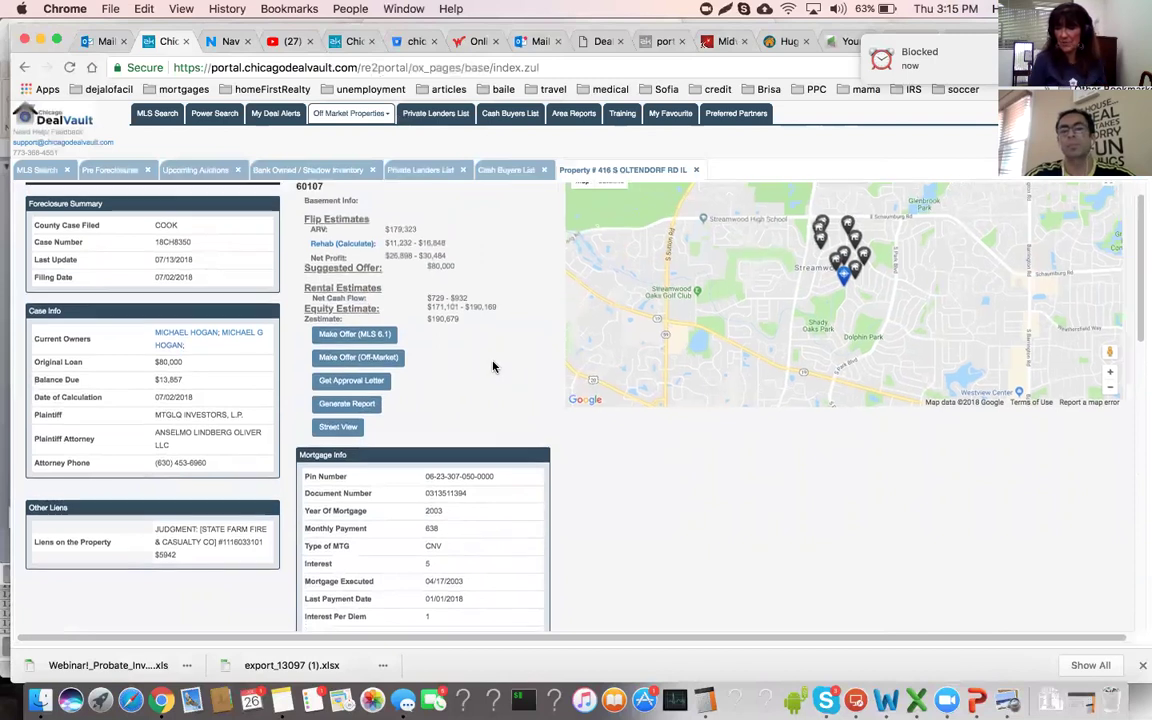
{"action": "scroll", "coordinate": [475, 370], "scroll_direction": "down", "scroll_amount": 1}
{"action": "scroll", "coordinate": [205, 536], "scroll_direction": "down", "scroll_amount": 2}
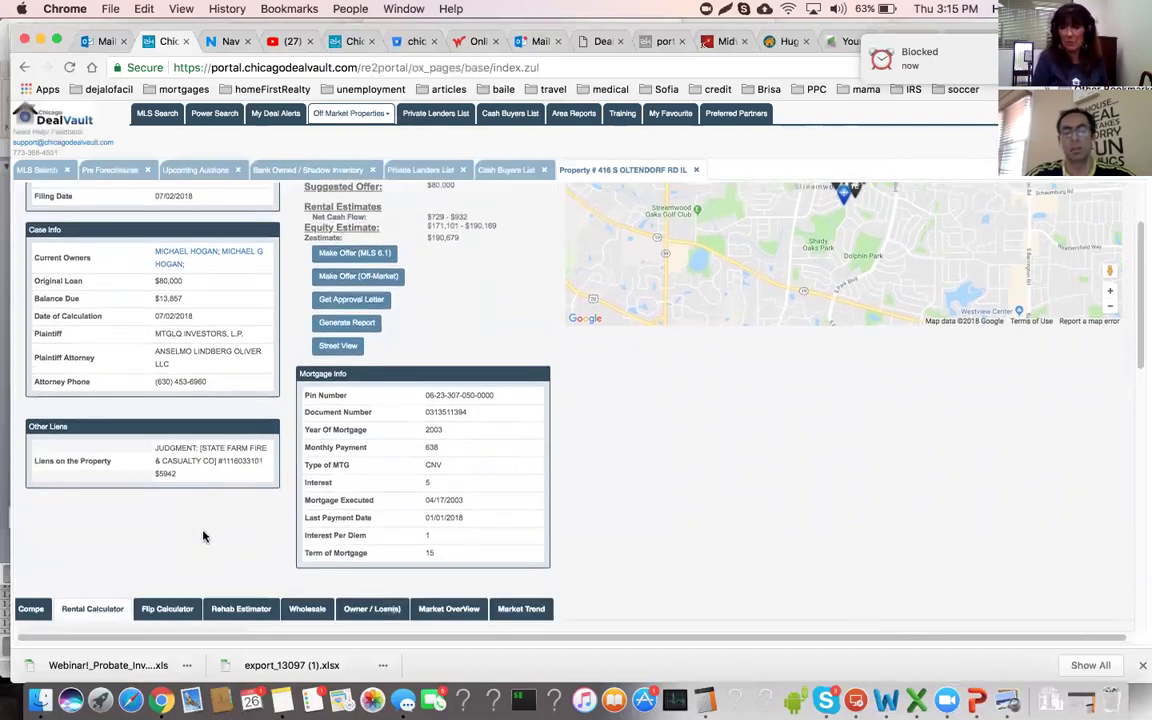
{"action": "scroll", "coordinate": [205, 524], "scroll_direction": "down", "scroll_amount": 1}
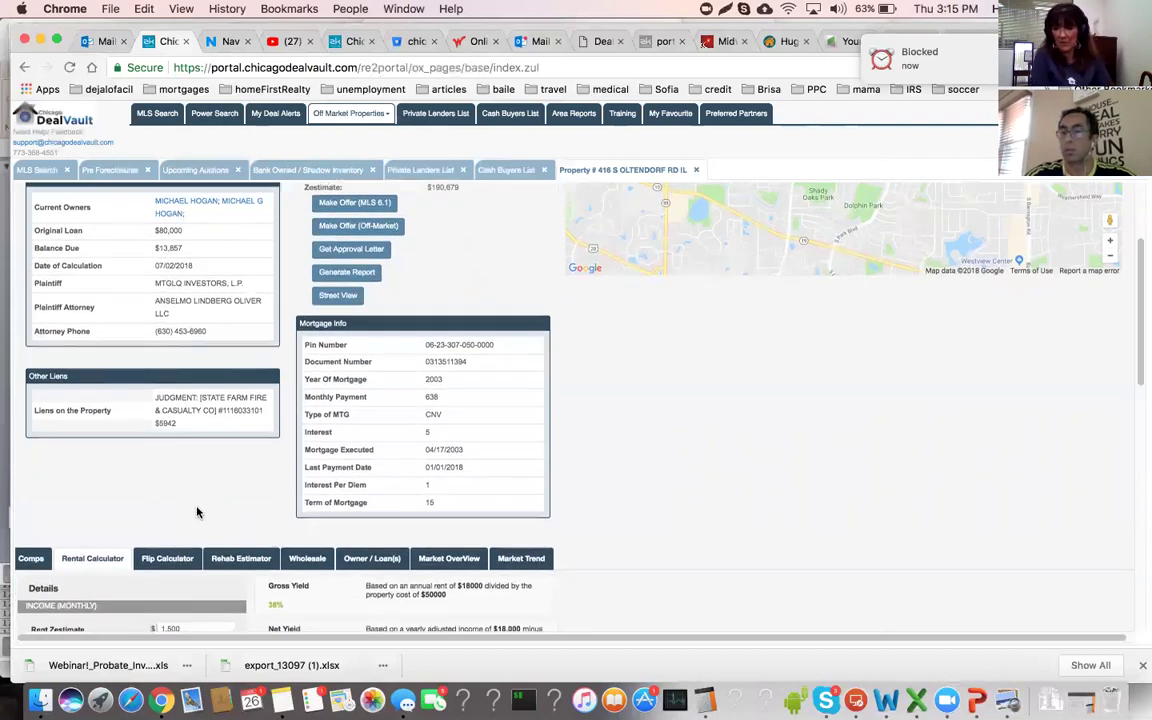
{"action": "scroll", "coordinate": [193, 517], "scroll_direction": "down", "scroll_amount": 1}
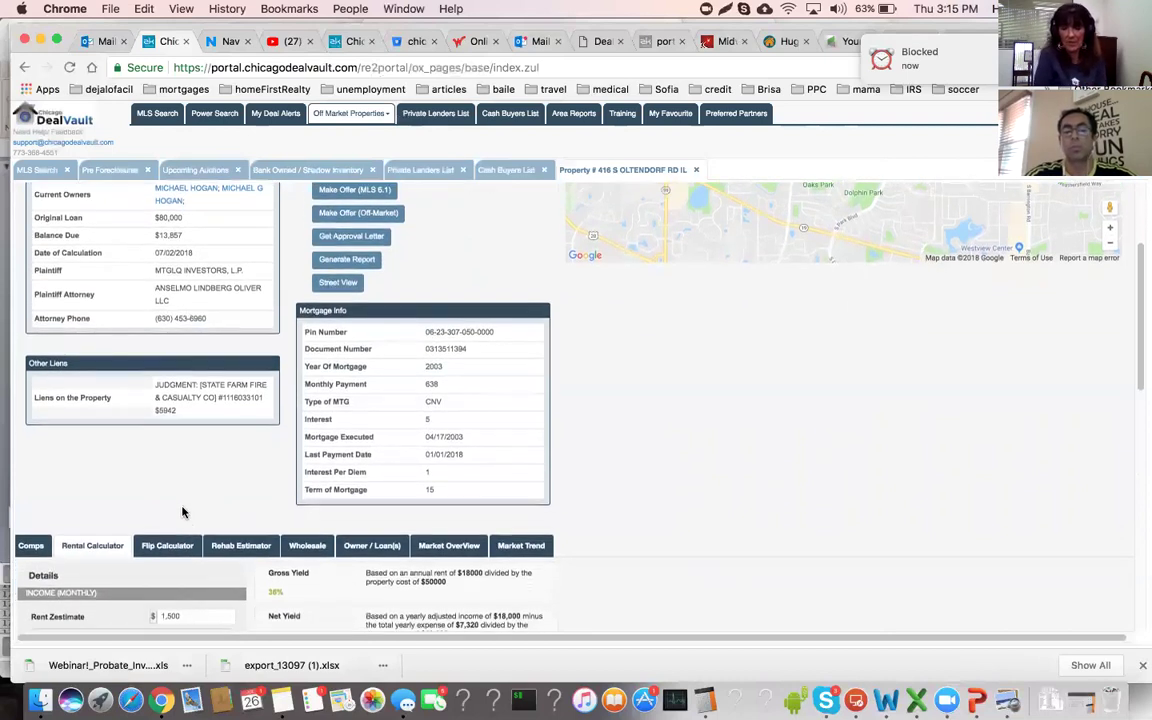
{"action": "scroll", "coordinate": [176, 491], "scroll_direction": "down", "scroll_amount": 1}
Review the Flip Calculator's $15,636.40 net profit and 34.90% ROI, then return to the page top
{"action": "left_click", "coordinate": [167, 532]}
{"action": "scroll", "coordinate": [216, 501], "scroll_direction": "down", "scroll_amount": 5}
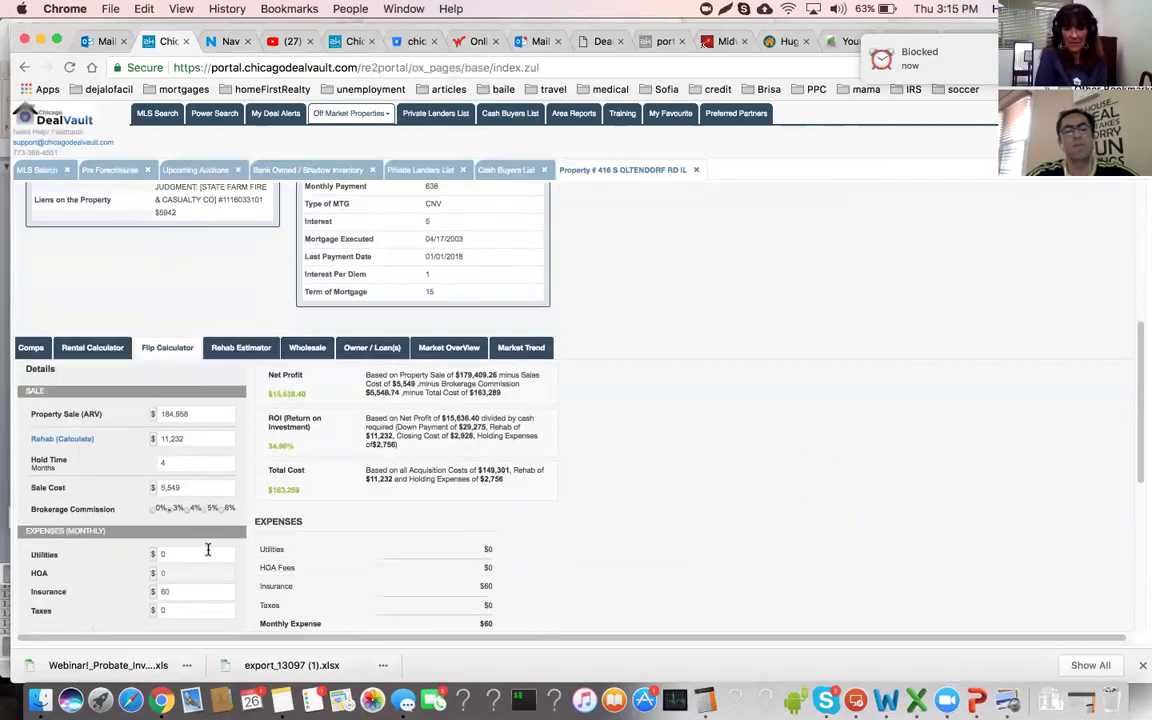
{"action": "scroll", "coordinate": [210, 480], "scroll_direction": "down", "scroll_amount": 3}
{"action": "scroll", "coordinate": [205, 495], "scroll_direction": "up", "scroll_amount": 1}
{"action": "scroll", "coordinate": [204, 490], "scroll_direction": "down", "scroll_amount": 1}
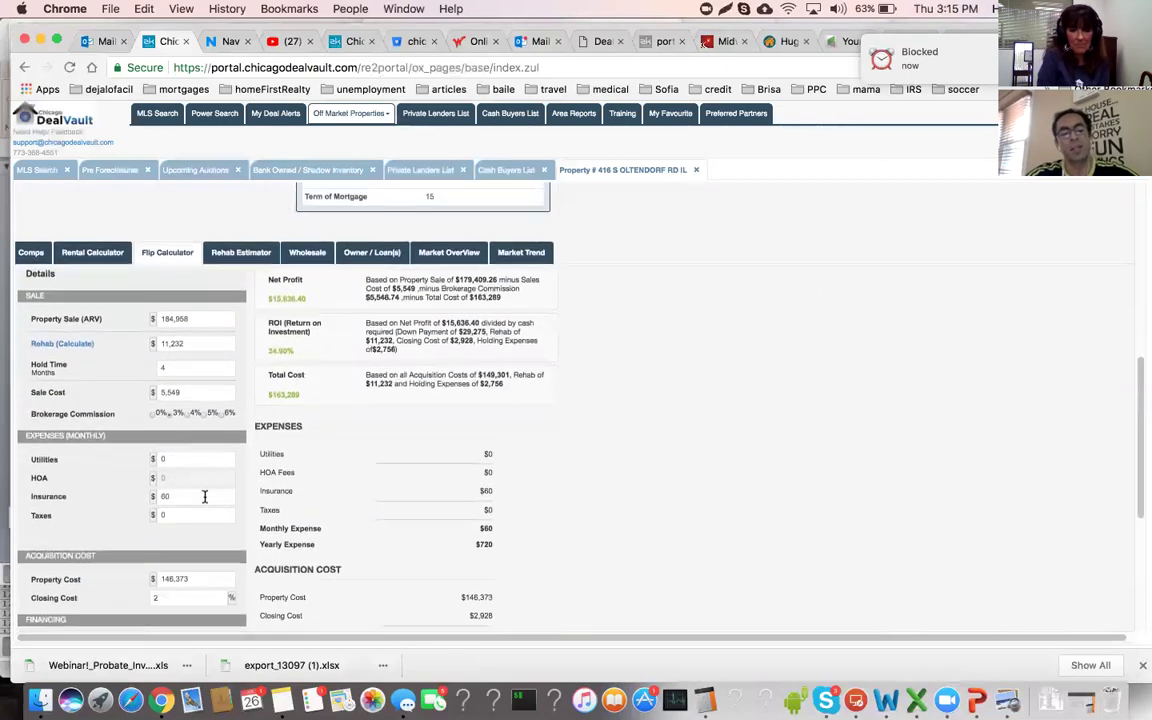
{"action": "scroll", "coordinate": [200, 420], "scroll_direction": "up", "scroll_amount": 2}
{"action": "left_click_drag", "start_coordinate": [303, 340], "coordinate": [267, 340]}
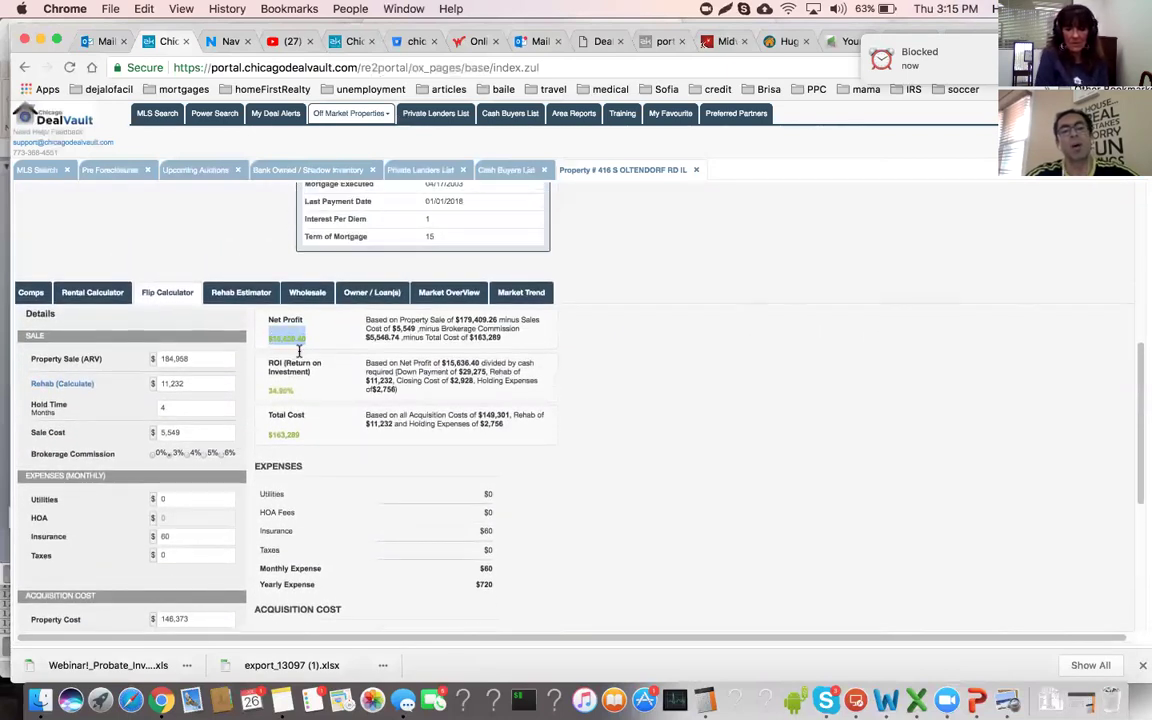
{"action": "scroll", "coordinate": [380, 380], "scroll_direction": "up", "scroll_amount": 4}
{"action": "scroll", "coordinate": [566, 410], "scroll_direction": "up", "scroll_amount": 5}
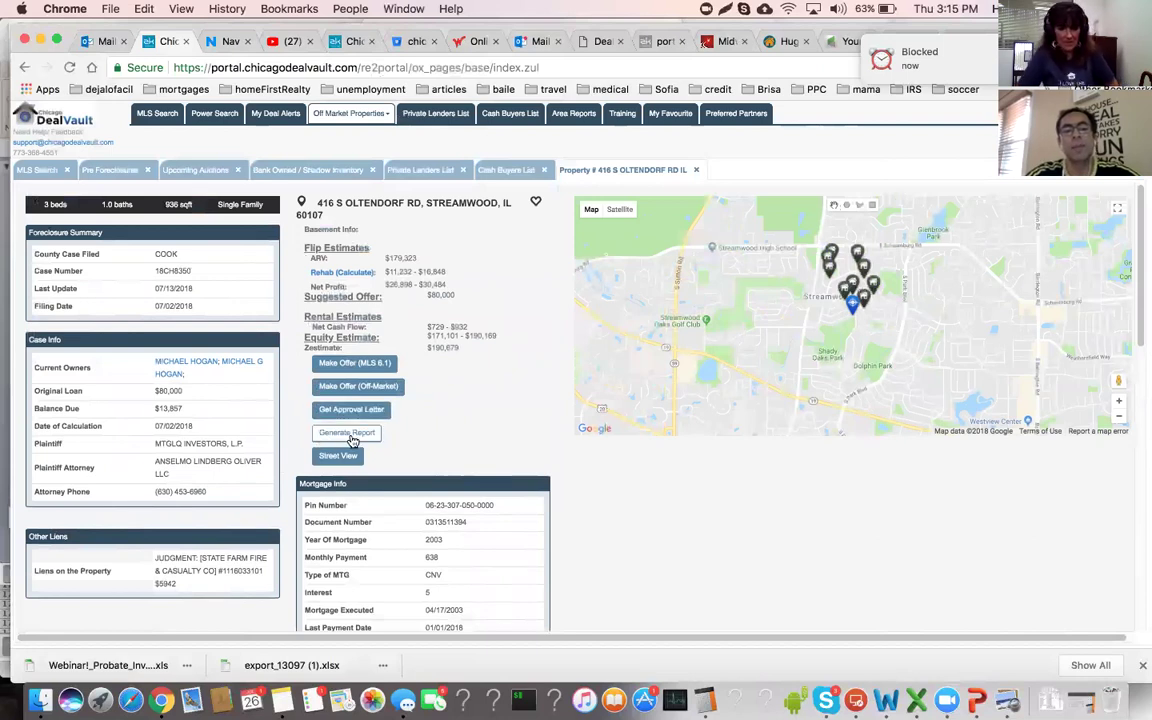
{"action": "left_click", "coordinate": [340, 436]}
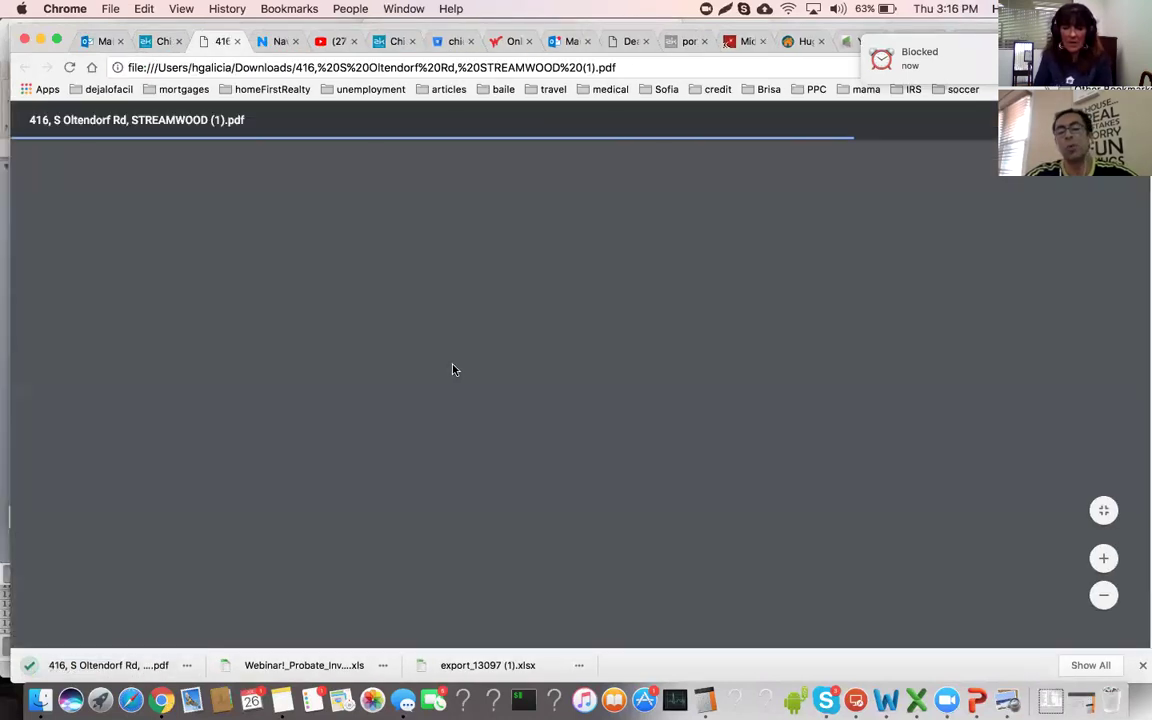
{"action": "scroll", "coordinate": [602, 391], "scroll_direction": "down", "scroll_amount": 3}
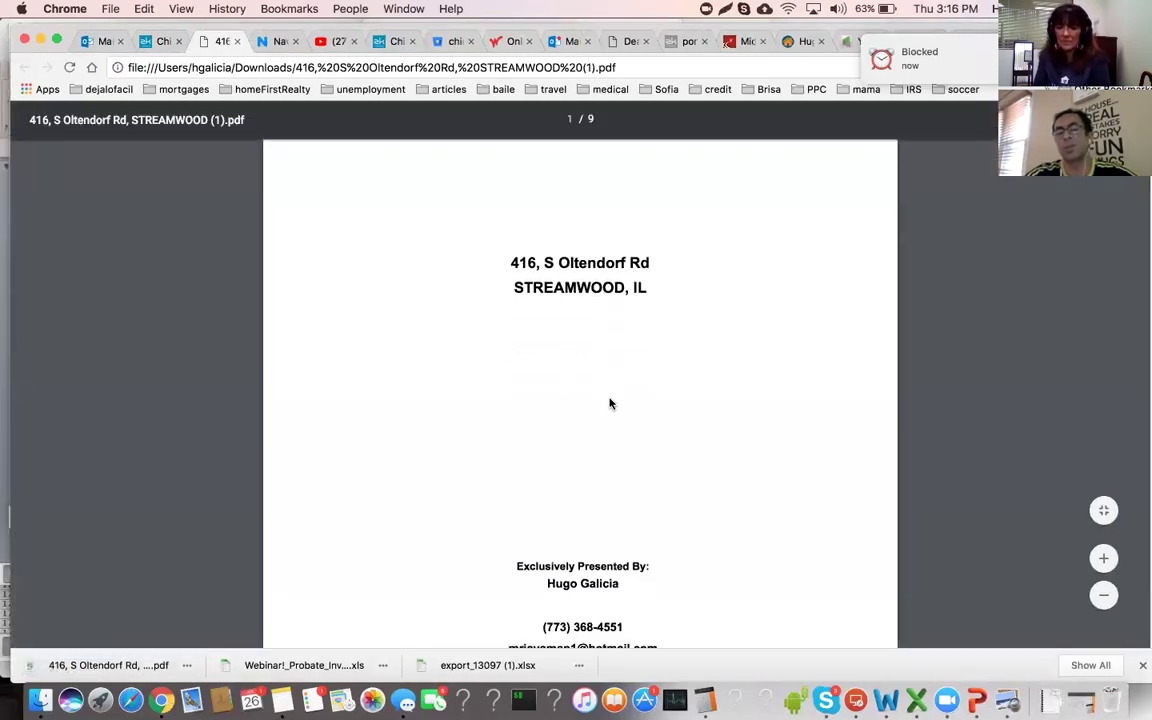
{"action": "scroll", "coordinate": [619, 420], "scroll_direction": "down", "scroll_amount": 10}
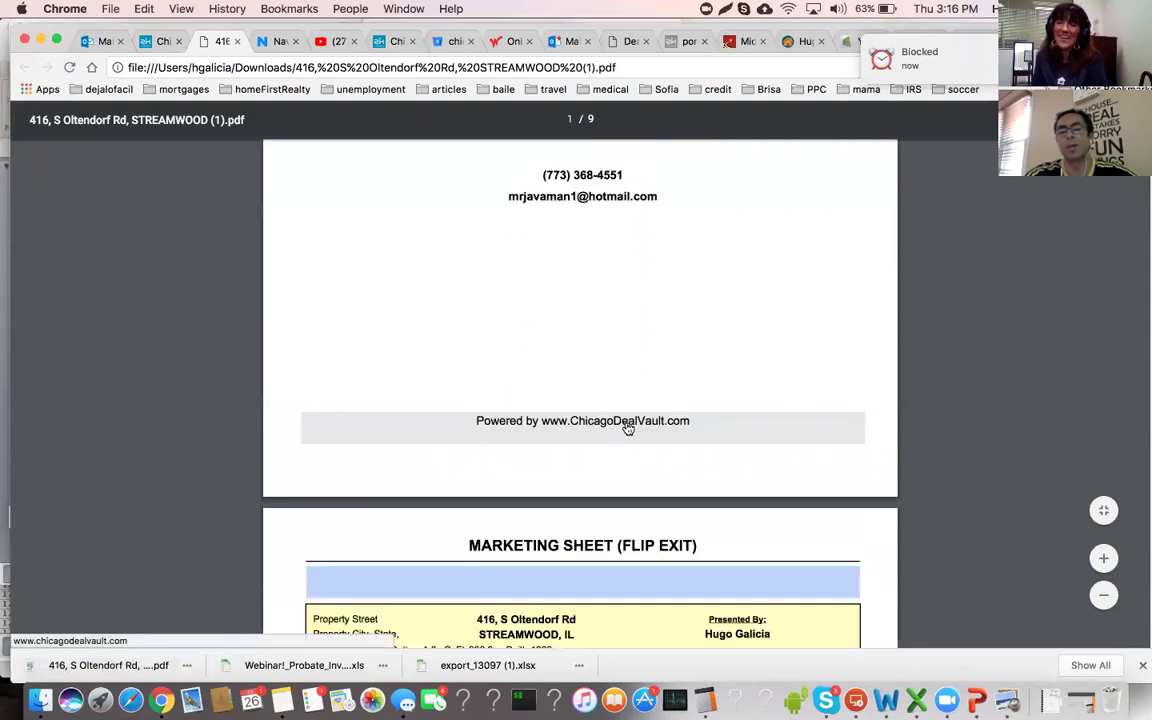
{"action": "scroll", "coordinate": [626, 427], "scroll_direction": "down", "scroll_amount": 7}
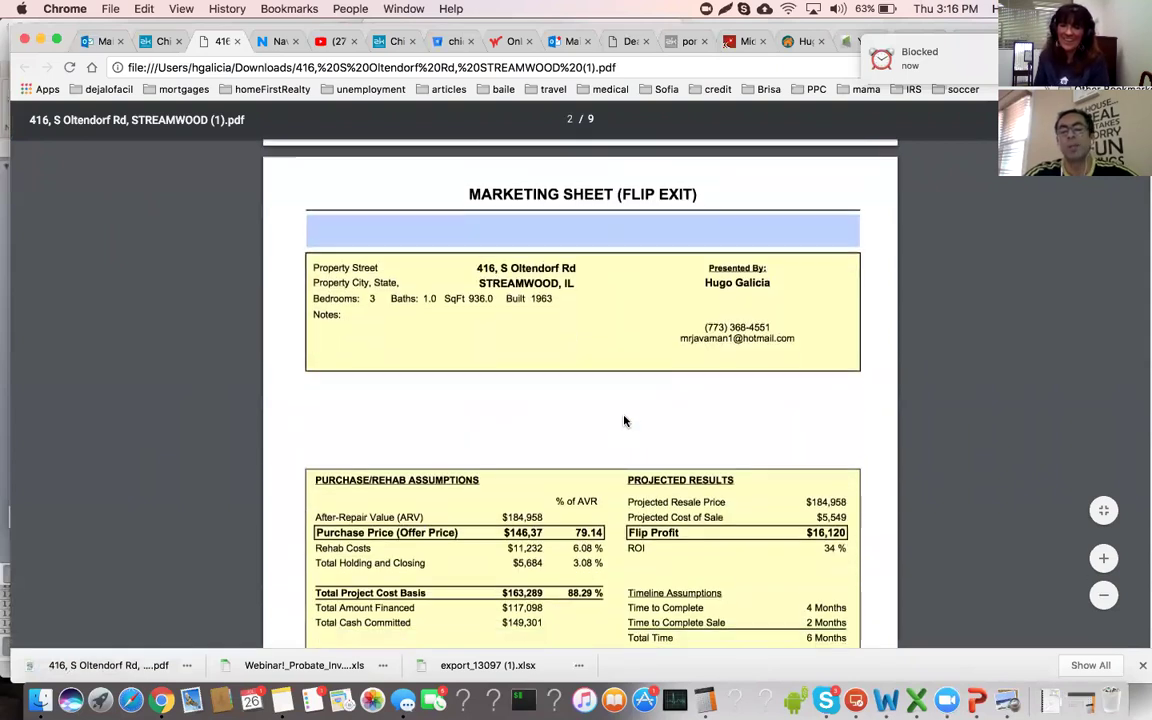
{"action": "scroll", "coordinate": [684, 458], "scroll_direction": "down", "scroll_amount": 1}
{"action": "scroll", "coordinate": [686, 461], "scroll_direction": "down", "scroll_amount": 3}
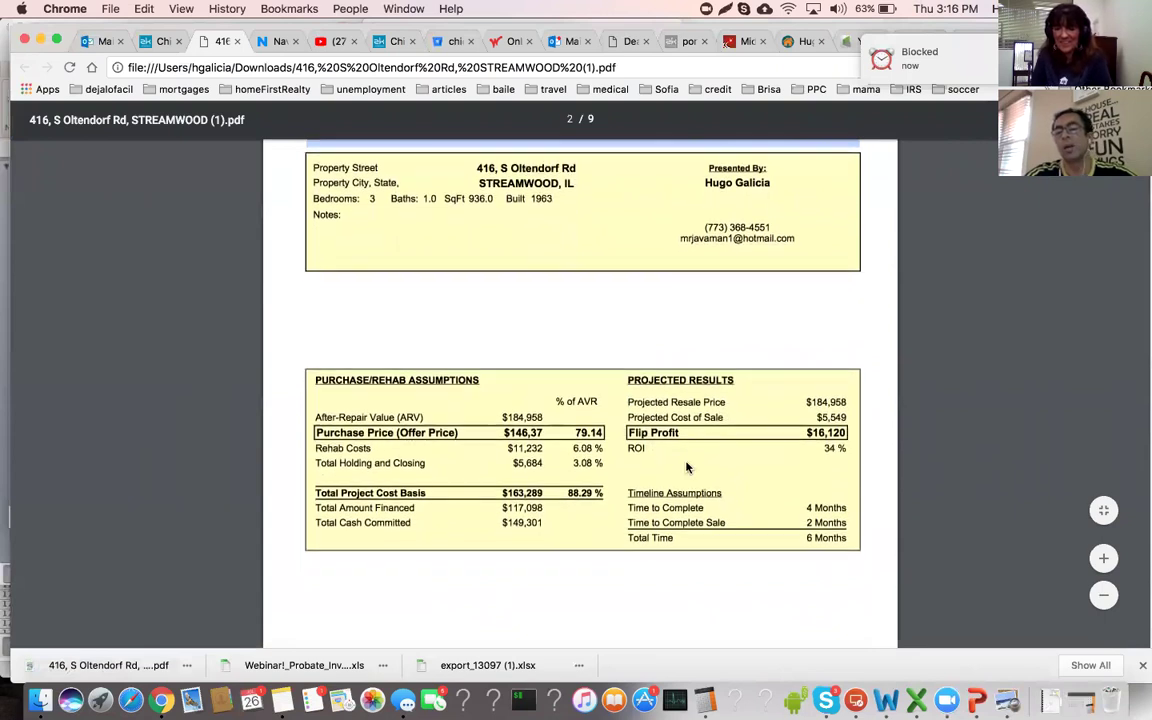
{"action": "scroll", "coordinate": [687, 464], "scroll_direction": "down", "scroll_amount": 12}
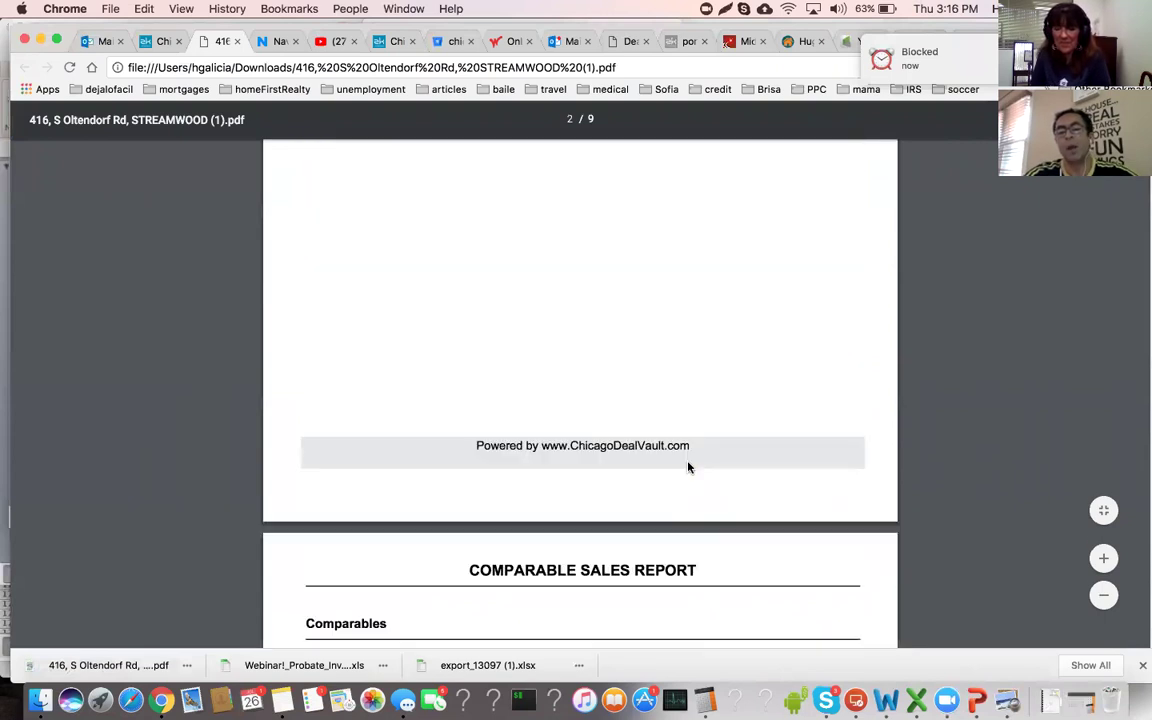
{"action": "scroll", "coordinate": [687, 464], "scroll_direction": "down", "scroll_amount": 5}
{"action": "scroll", "coordinate": [549, 433], "scroll_direction": "down", "scroll_amount": 5}
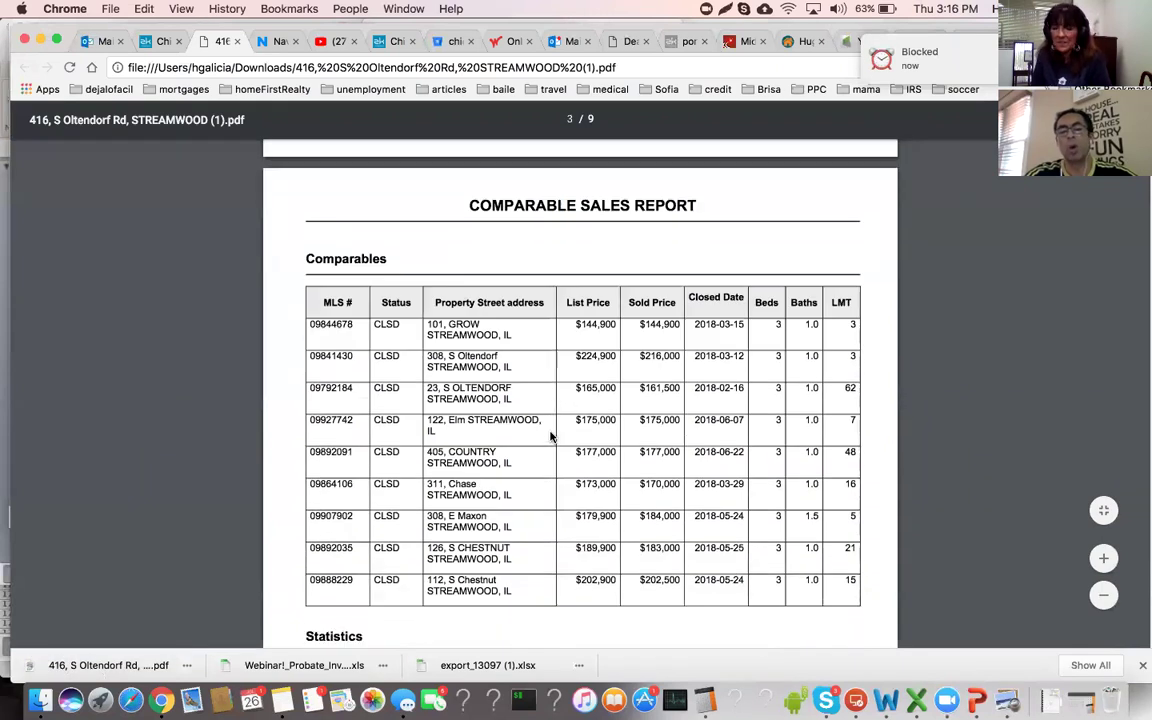
{"action": "scroll", "coordinate": [534, 376], "scroll_direction": "down", "scroll_amount": 10}
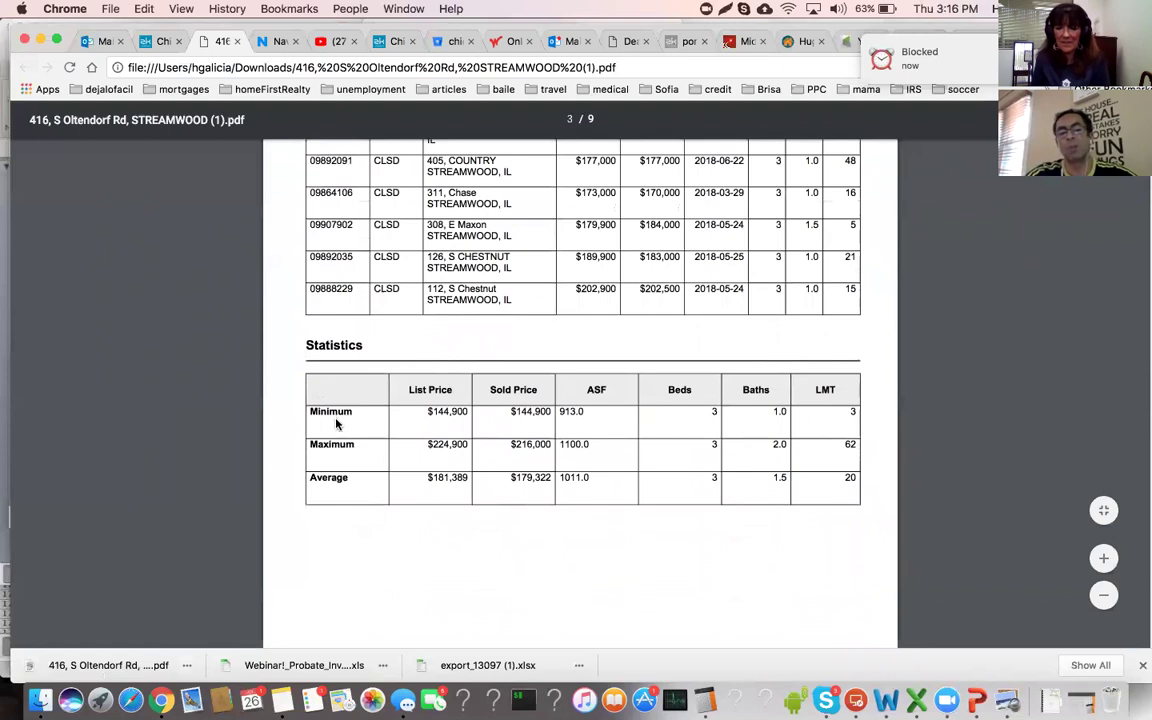
{"action": "scroll", "coordinate": [488, 476], "scroll_direction": "down", "scroll_amount": 10}
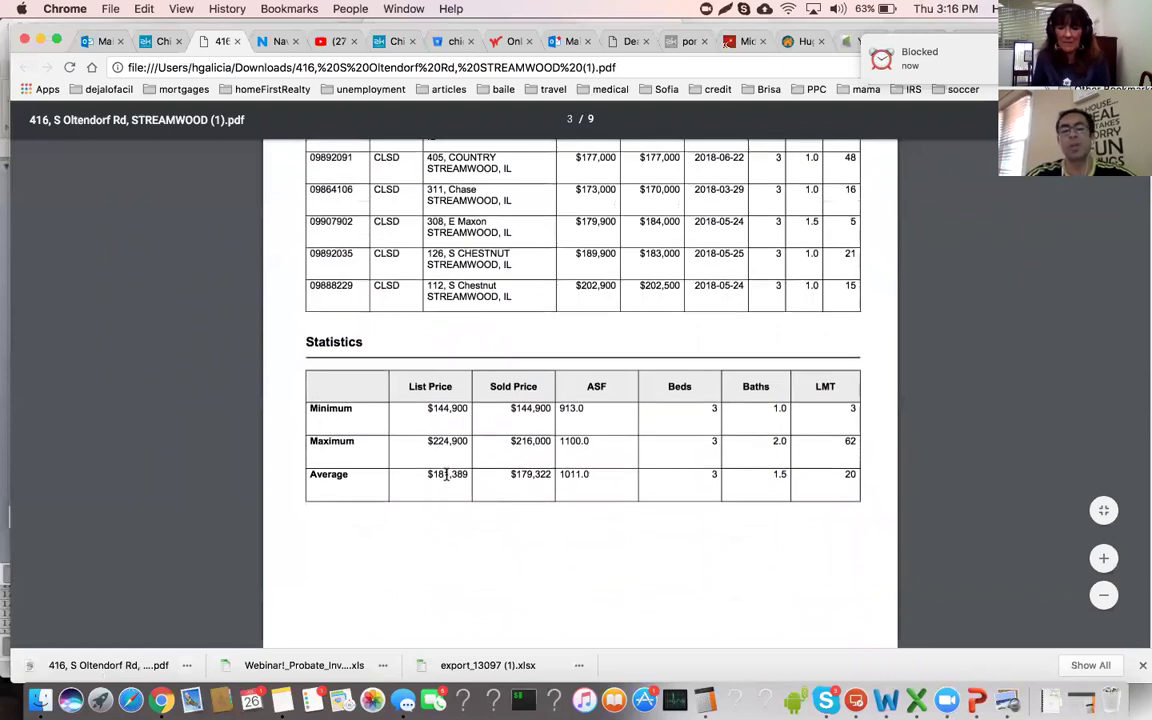
Finish reviewing the report's map and sale history pages, then return to the DealVault tab
{"action": "scroll", "coordinate": [553, 452], "scroll_direction": "down", "scroll_amount": 8}
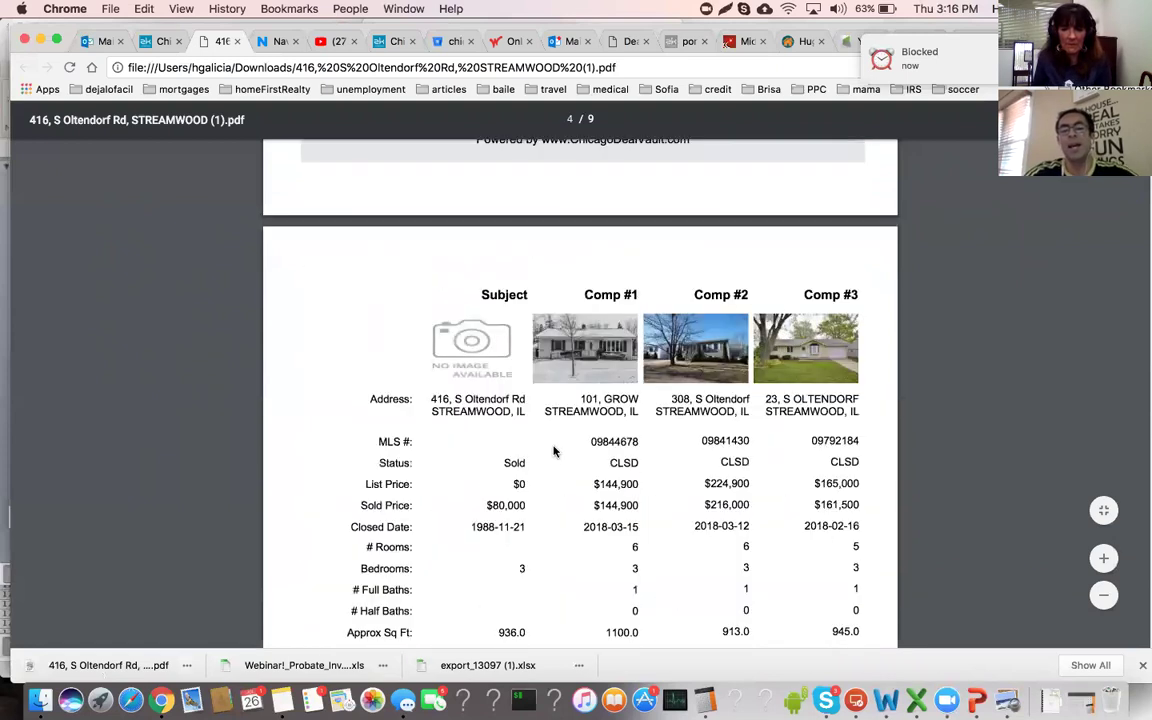
{"action": "scroll", "coordinate": [550, 460], "scroll_direction": "down", "scroll_amount": 2}
{"action": "scroll", "coordinate": [548, 465], "scroll_direction": "down", "scroll_amount": 8}
{"action": "scroll", "coordinate": [548, 467], "scroll_direction": "down", "scroll_amount": 15}
{"action": "scroll", "coordinate": [548, 467], "scroll_direction": "down", "scroll_amount": 4}
{"action": "scroll", "coordinate": [548, 467], "scroll_direction": "down", "scroll_amount": 12}
{"action": "scroll", "coordinate": [548, 471], "scroll_direction": "down", "scroll_amount": 20}
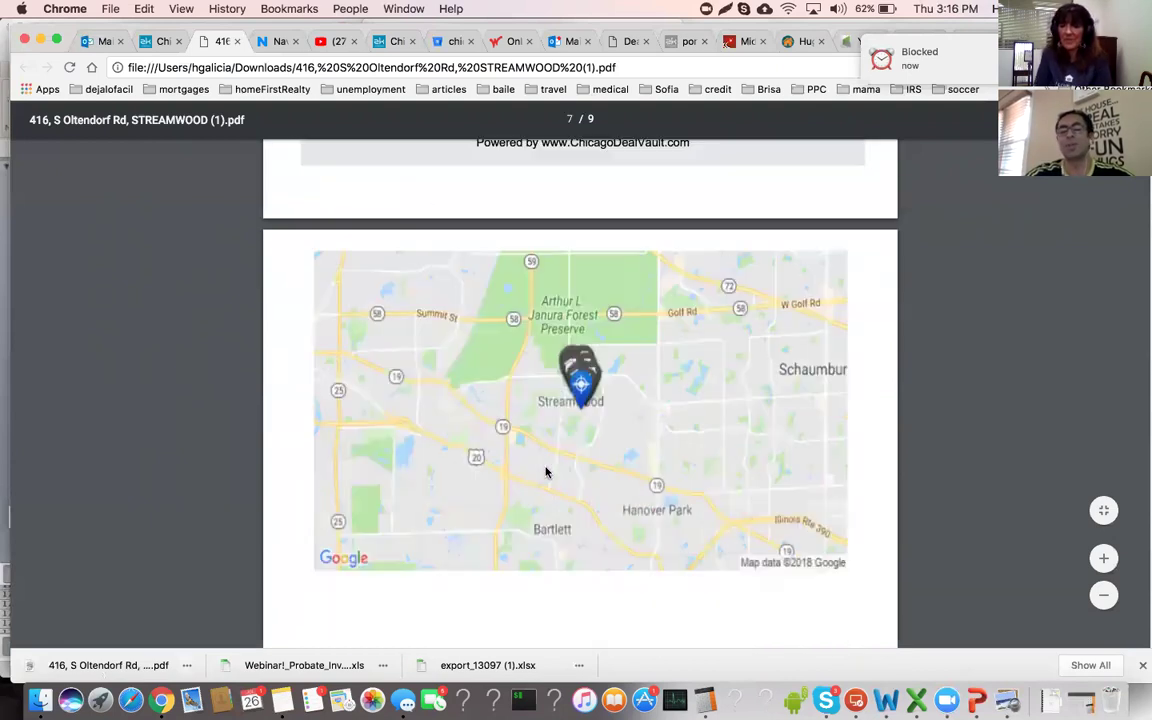
{"action": "scroll", "coordinate": [546, 472], "scroll_direction": "down", "scroll_amount": 10}
{"action": "scroll", "coordinate": [573, 459], "scroll_direction": "down", "scroll_amount": 15}
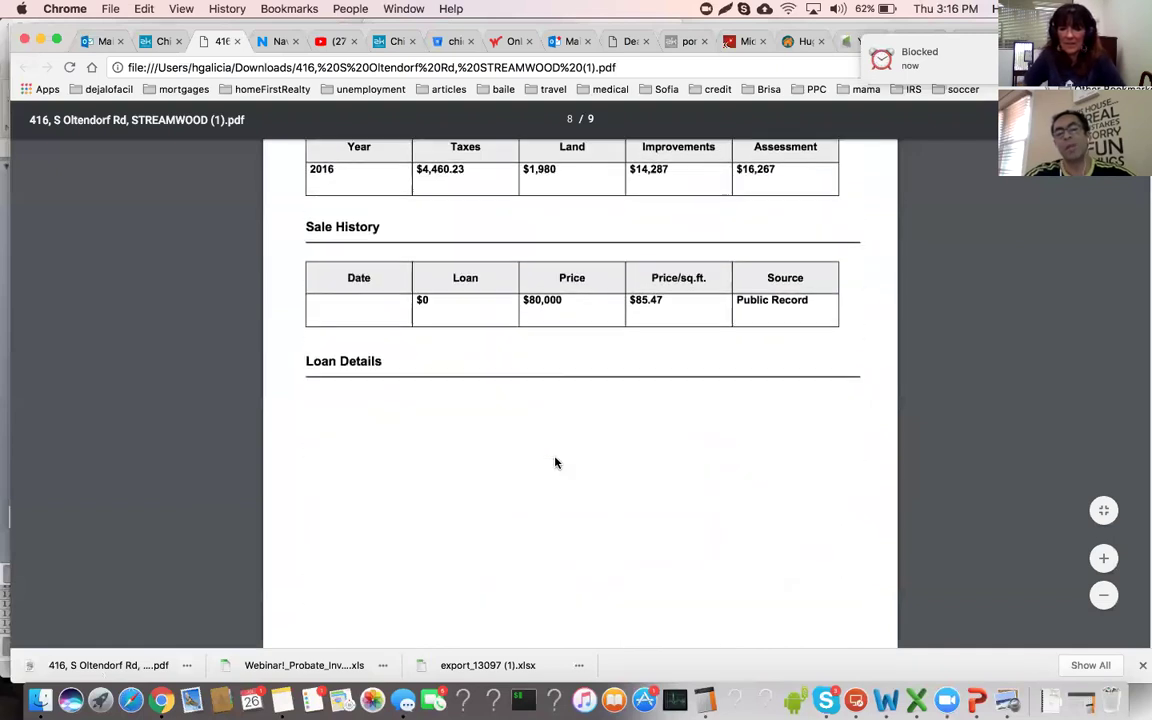
{"action": "scroll", "coordinate": [556, 462], "scroll_direction": "up", "scroll_amount": 20}
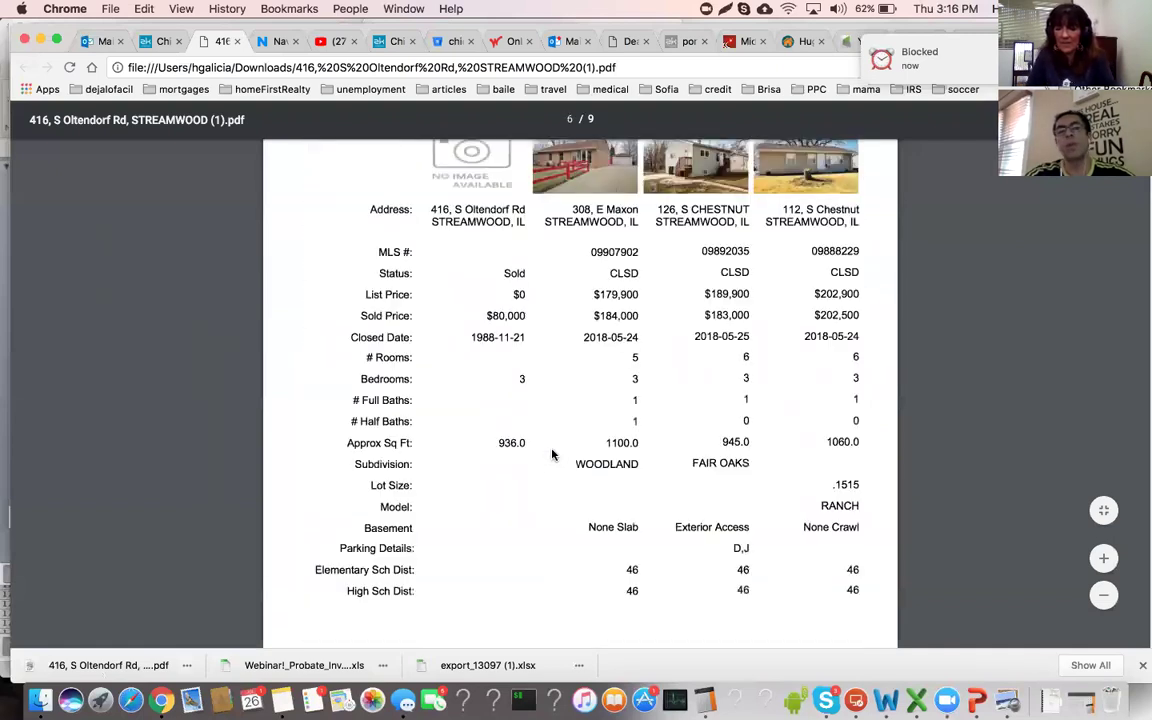
{"action": "scroll", "coordinate": [552, 455], "scroll_direction": "up", "scroll_amount": 10}
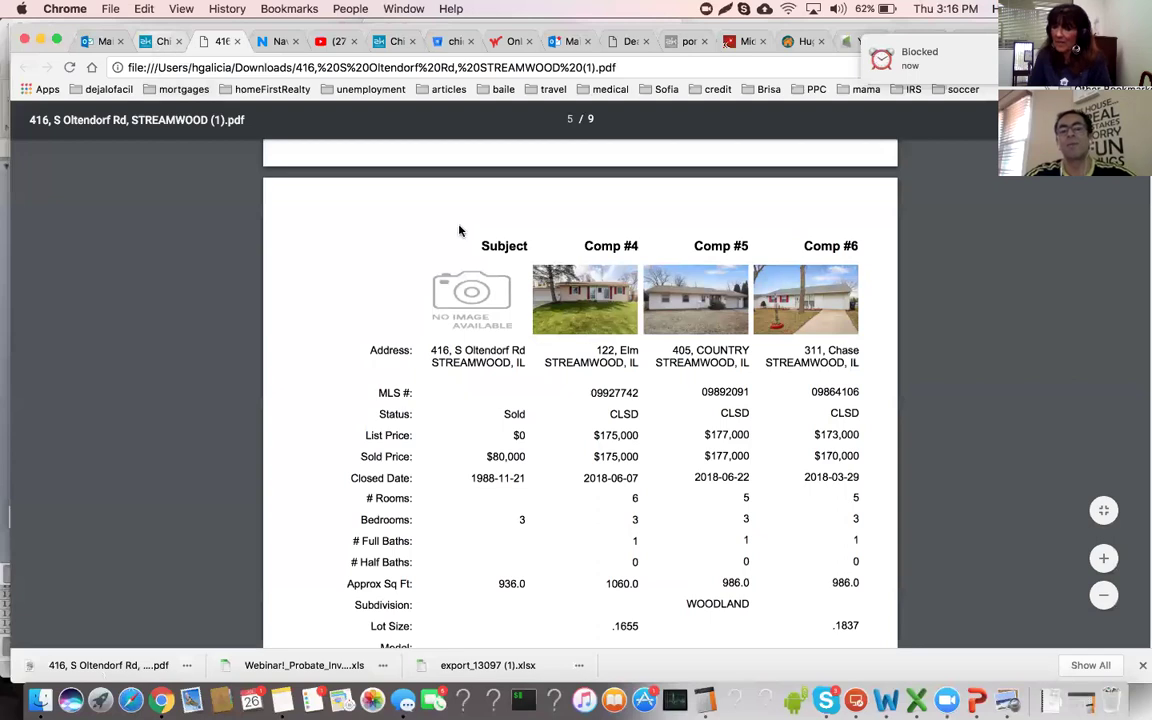
{"action": "key", "text": "ctrl+shift+Tab"}
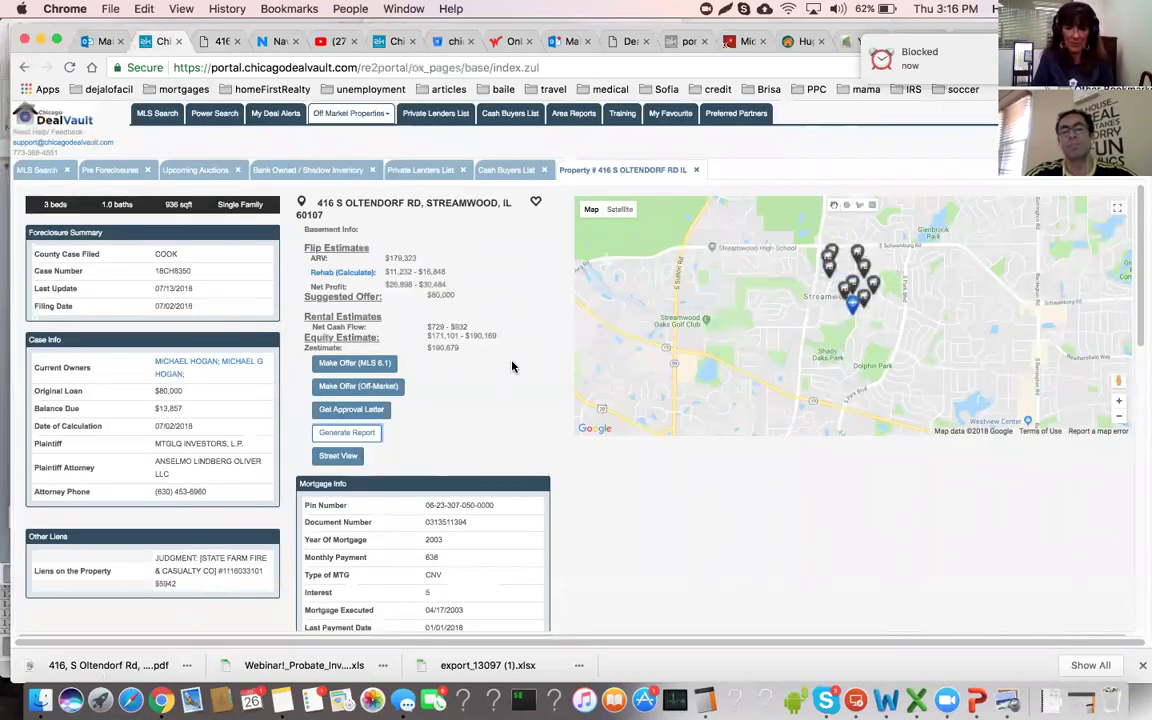
{"action": "scroll", "coordinate": [512, 366], "scroll_direction": "down", "scroll_amount": 1}
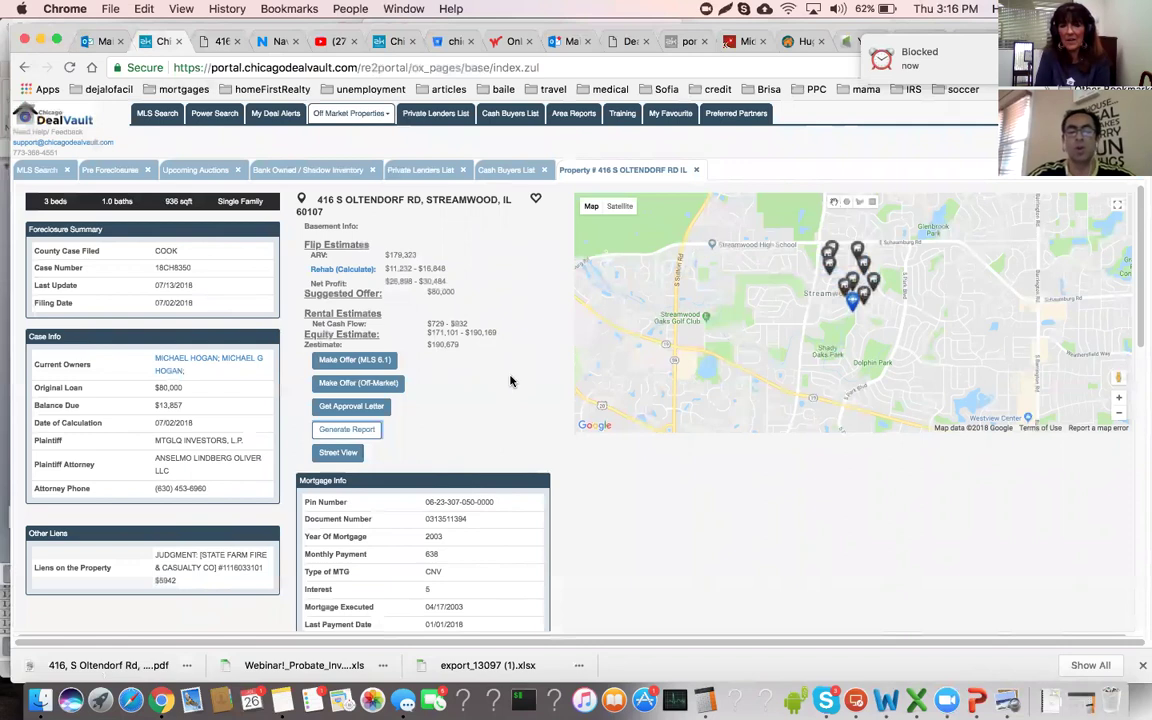
{"action": "key", "text": "super+Tab"}
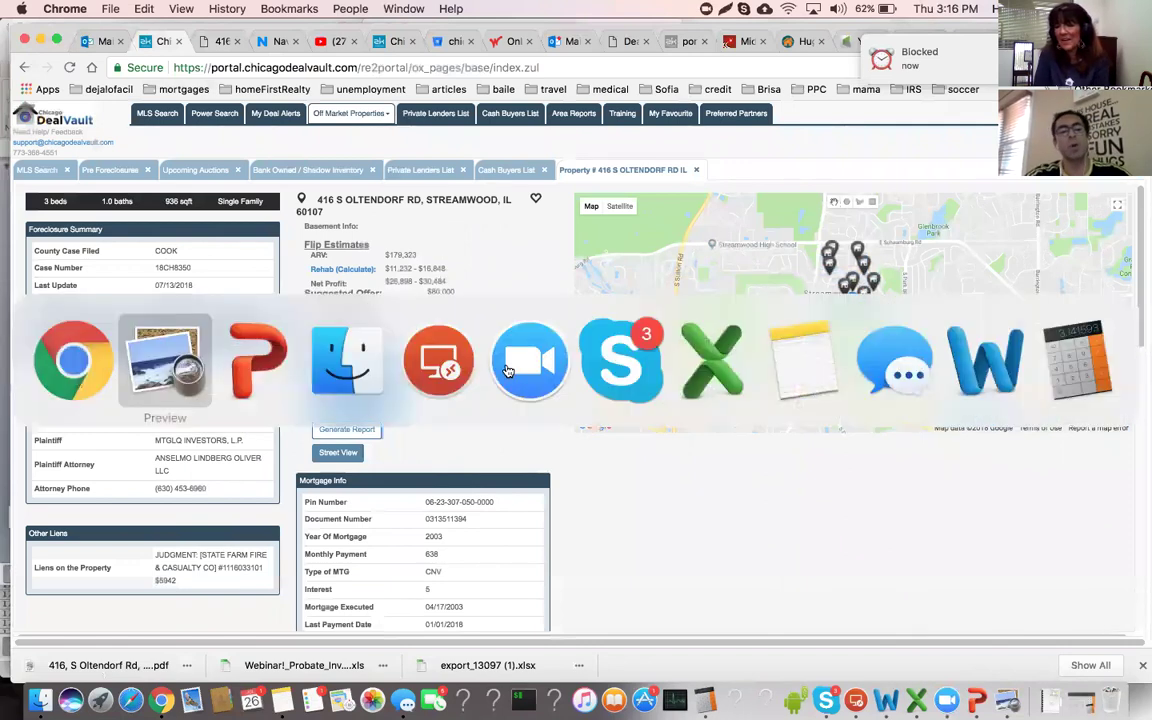
Show the flierV4.jpg promotional flier in Preview, then bring the DealVault window forward
{"action": "left_click", "coordinate": [507, 370]}
{"action": "key", "text": "super+Tab"}
{"action": "key", "text": "Tab"}
{"action": "key", "text": "Tab"}
{"action": "key", "text": "Tab"}
{"action": "left_click", "coordinate": [284, 388]}
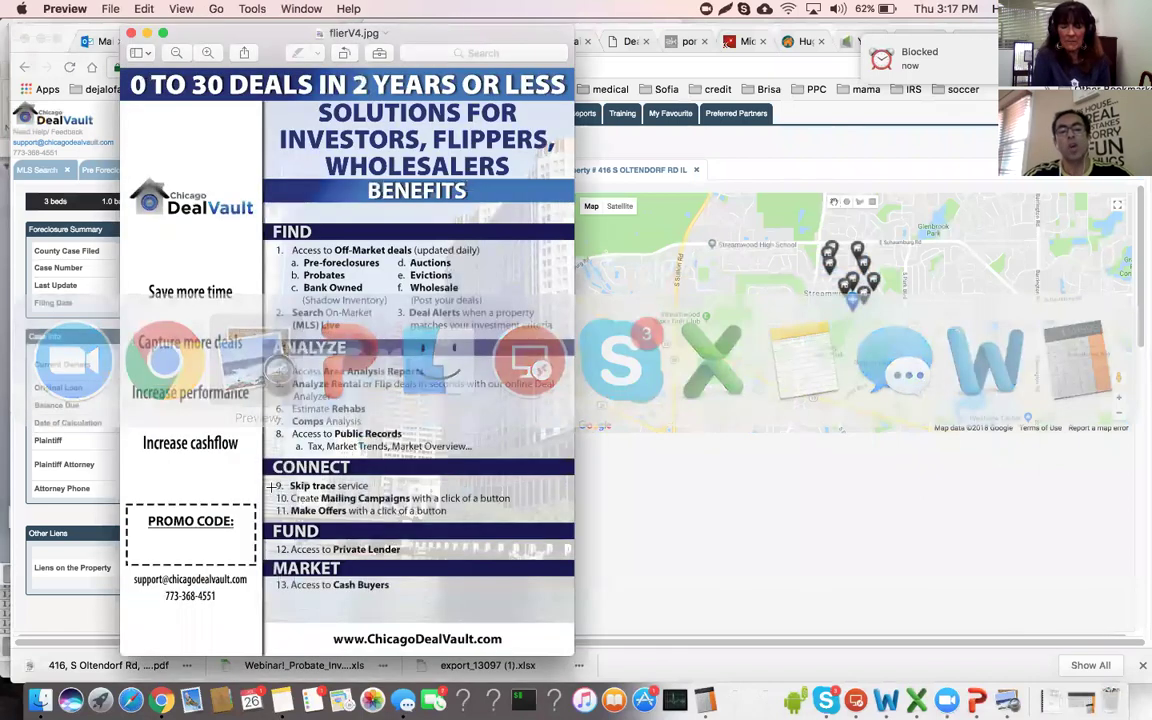
{"action": "left_click", "coordinate": [629, 492]}
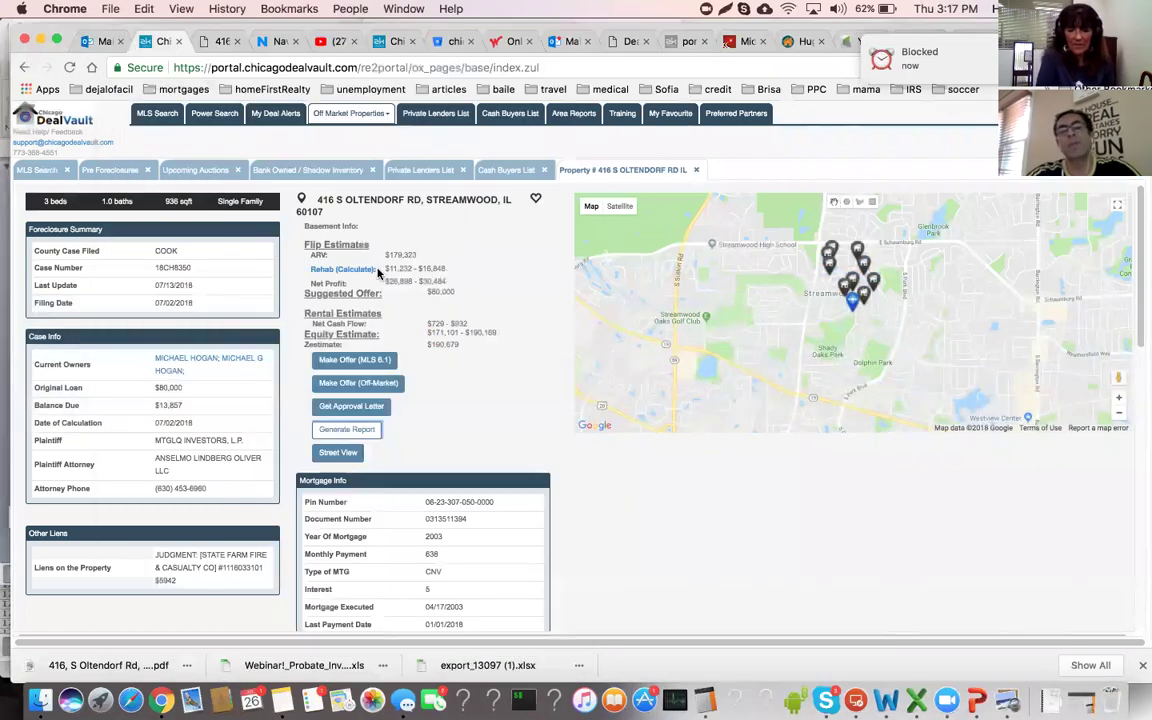
{"action": "left_click", "coordinate": [110, 172]}
{"action": "left_click", "coordinate": [27, 464]}
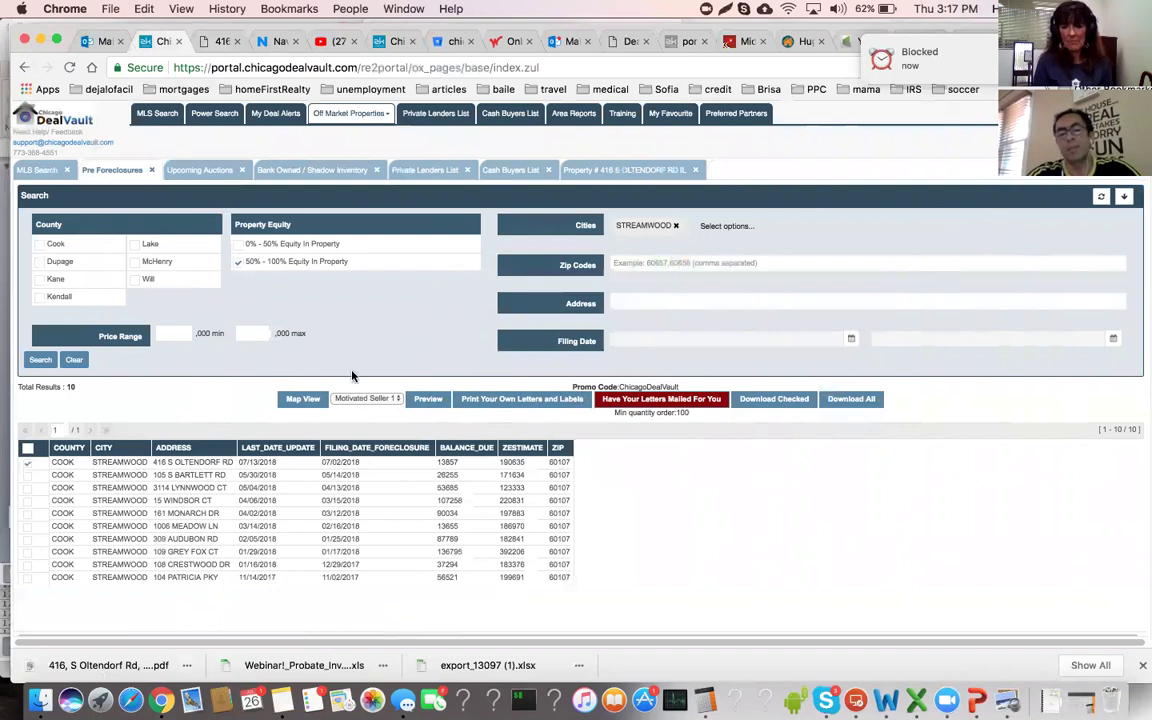
{"action": "left_click", "coordinate": [367, 398]}
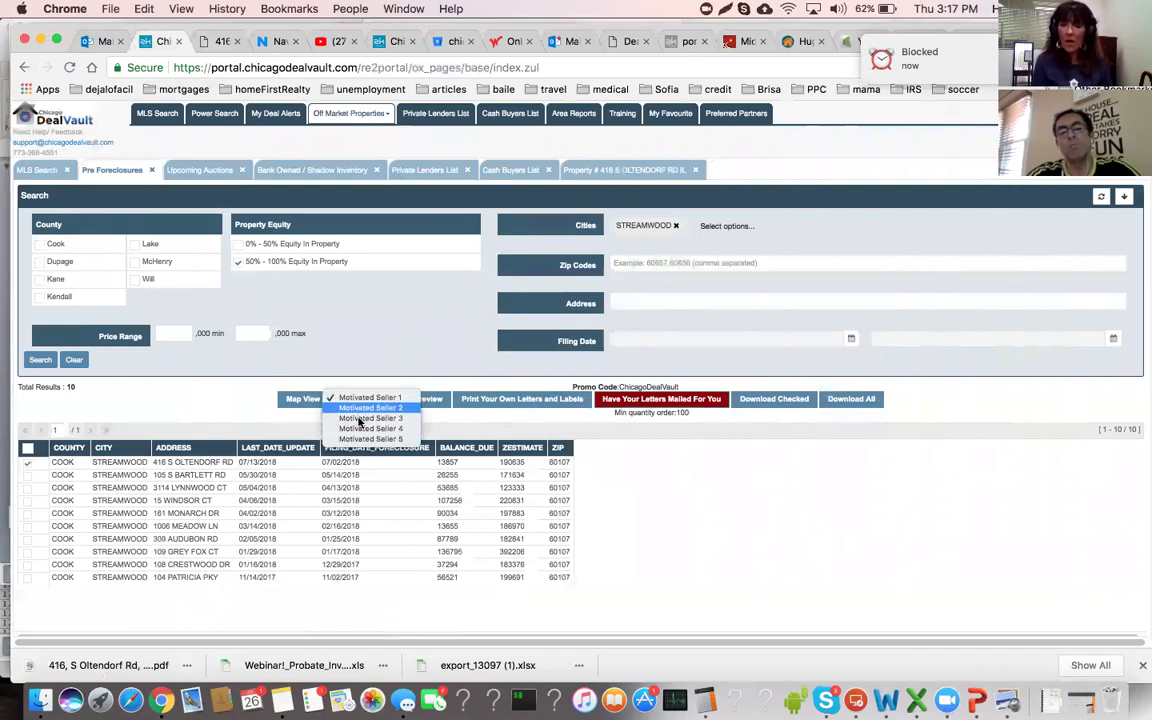
{"action": "left_click", "coordinate": [360, 419]}
{"action": "left_click", "coordinate": [365, 400]}
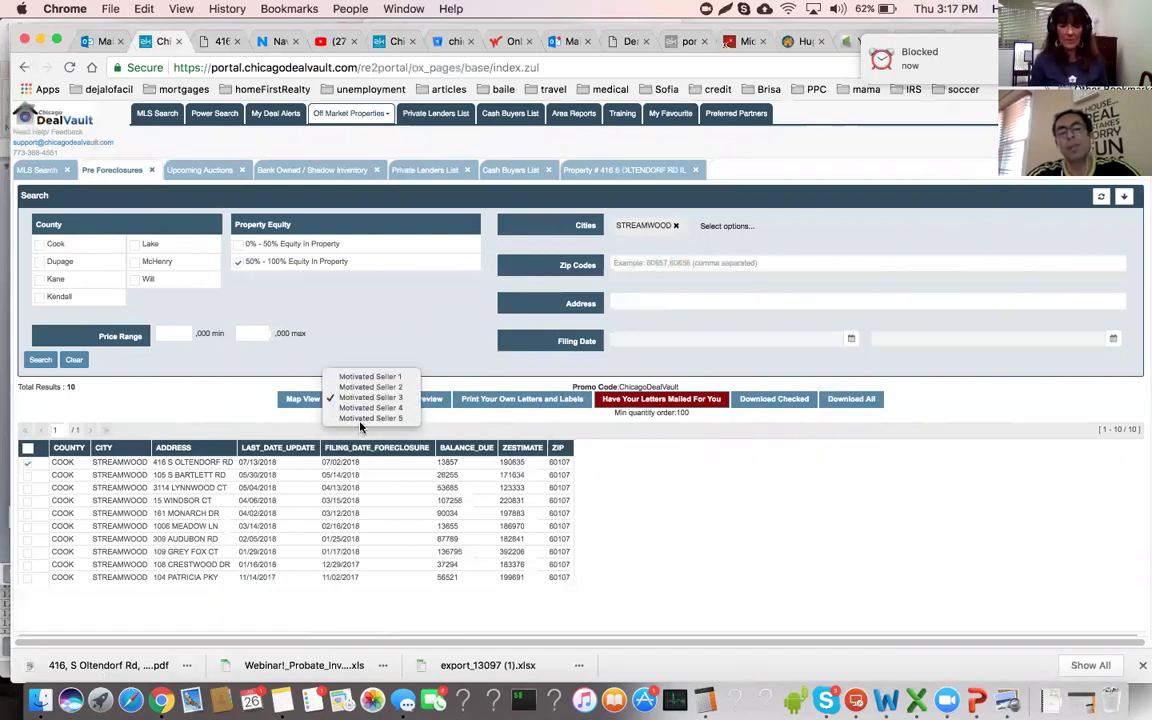
{"action": "left_click", "coordinate": [420, 402]}
Preview the Motivated Seller 3 cash-offer letter, then close the preview
{"action": "left_click", "coordinate": [432, 400]}
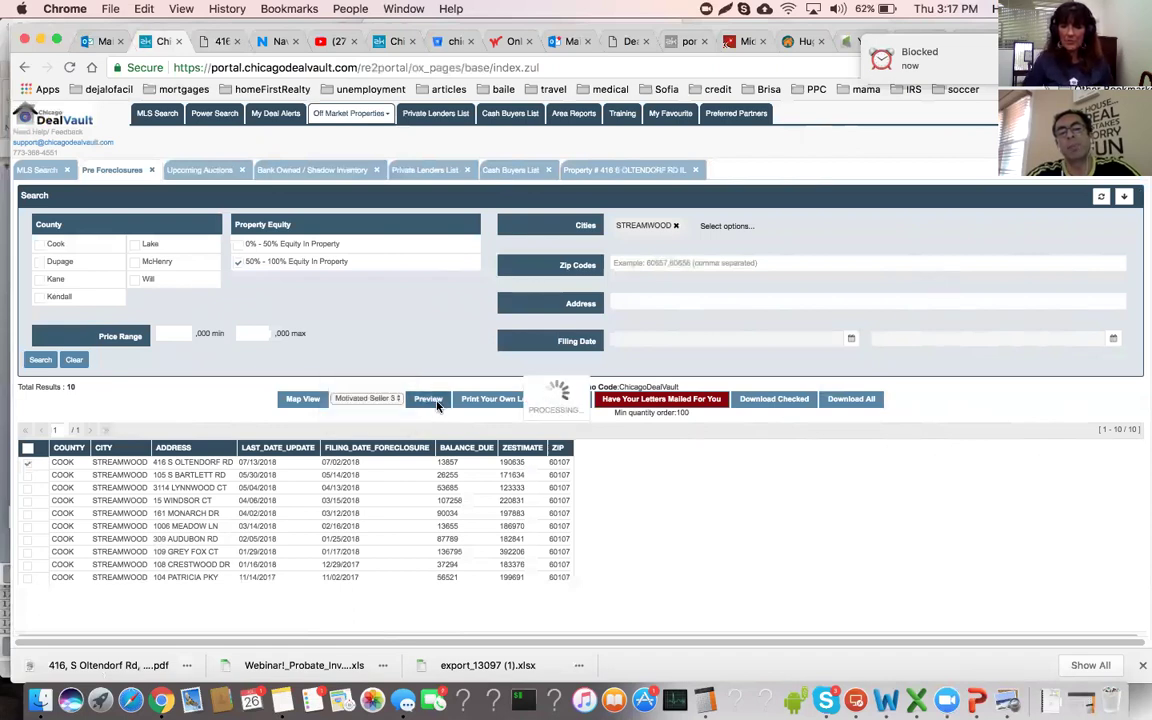
{"action": "left_click_drag", "start_coordinate": [728, 172], "coordinate": [641, 252]}
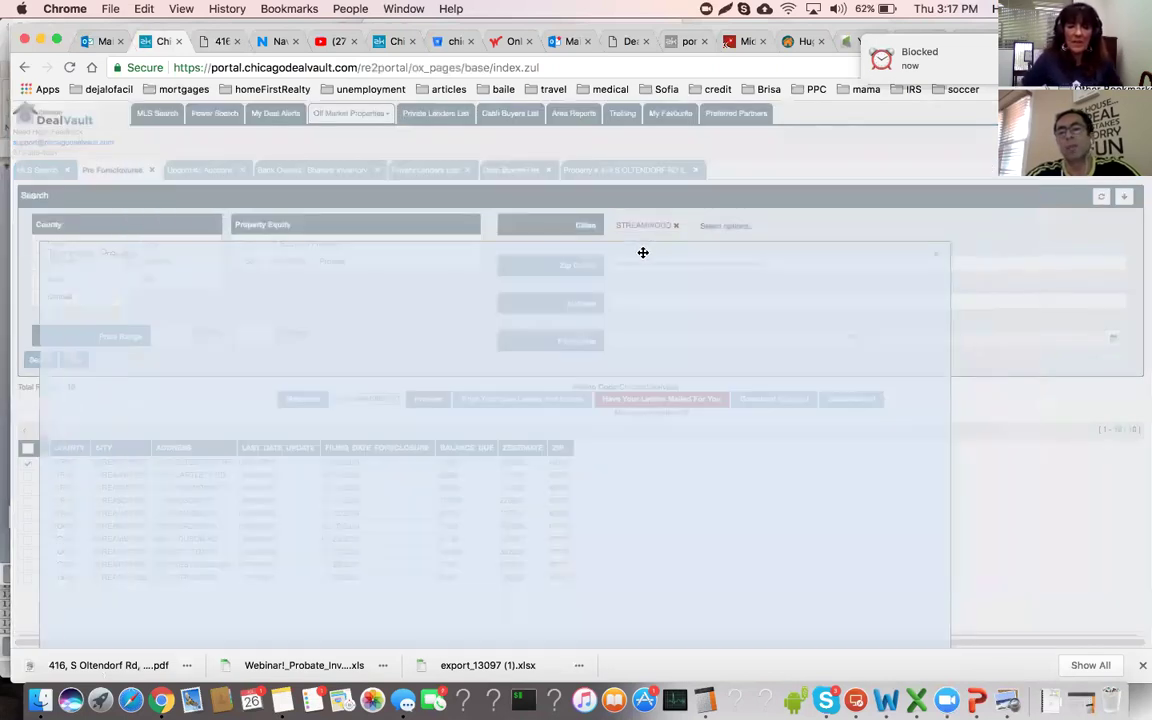
{"action": "left_click_drag", "start_coordinate": [838, 267], "coordinate": [764, 285]}
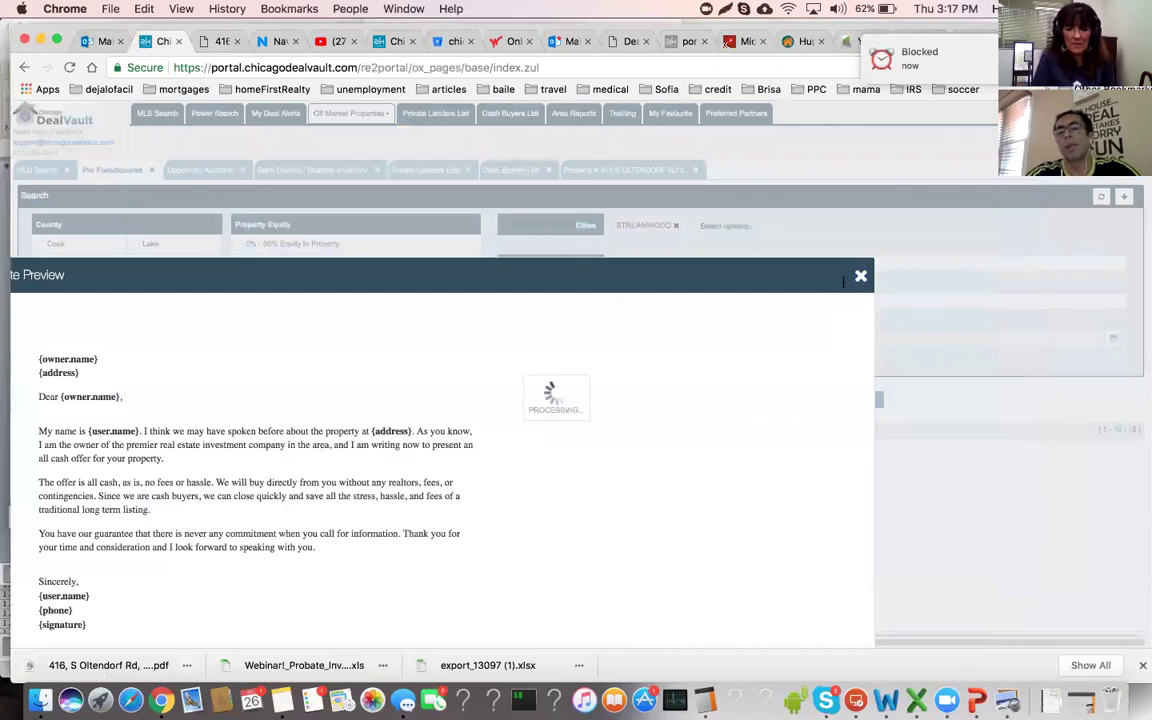
{"action": "left_click", "coordinate": [858, 280]}
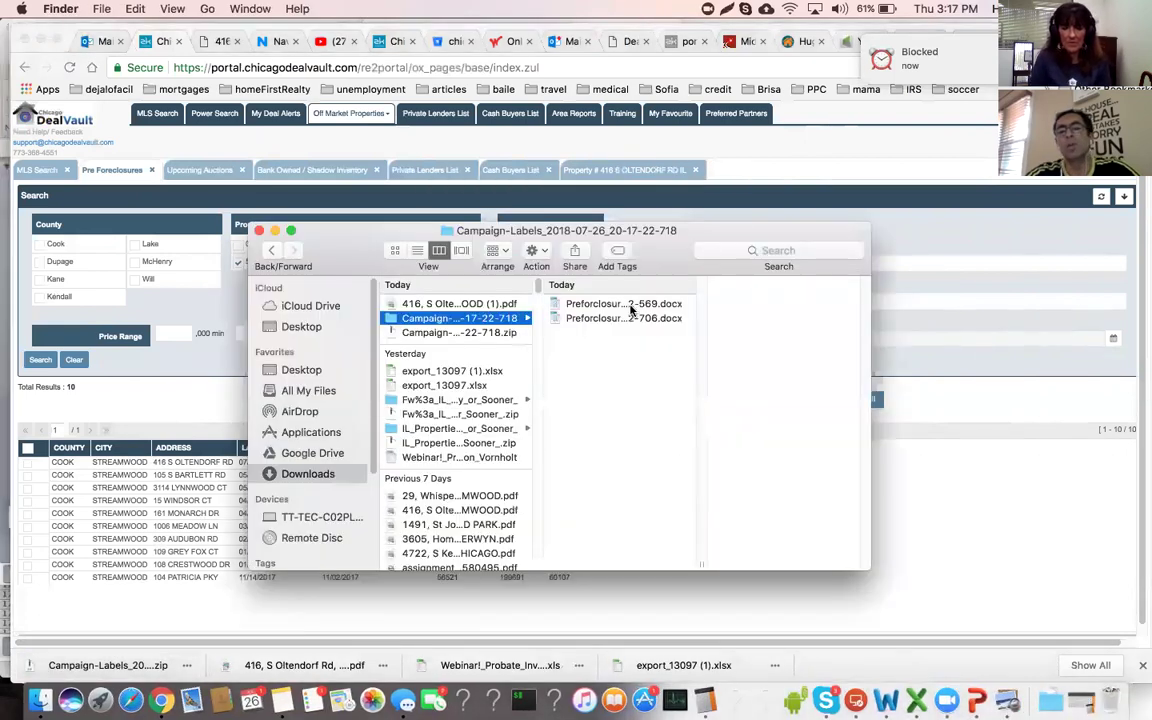
Review the first preforeclosure letter's signature lines in Word, then return to the DealVault results
{"action": "double_click", "coordinate": [630, 306]}
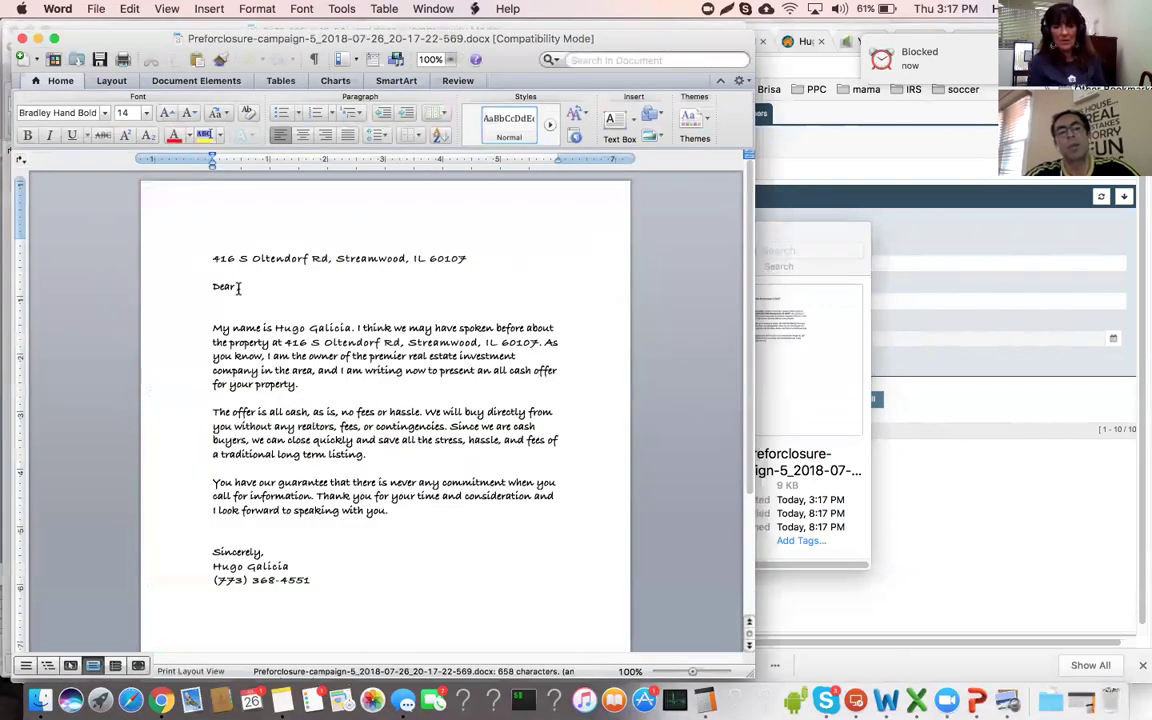
{"action": "scroll", "coordinate": [262, 335], "scroll_direction": "down", "scroll_amount": 4}
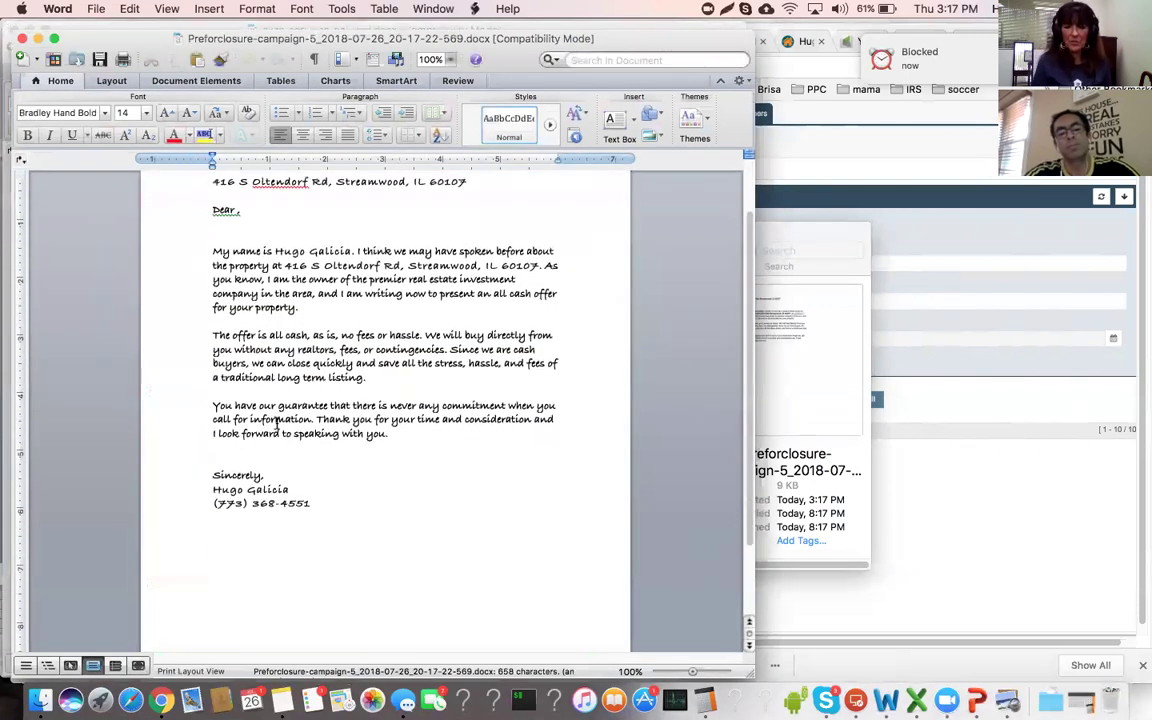
{"action": "left_click_drag", "start_coordinate": [315, 503], "coordinate": [247, 489]}
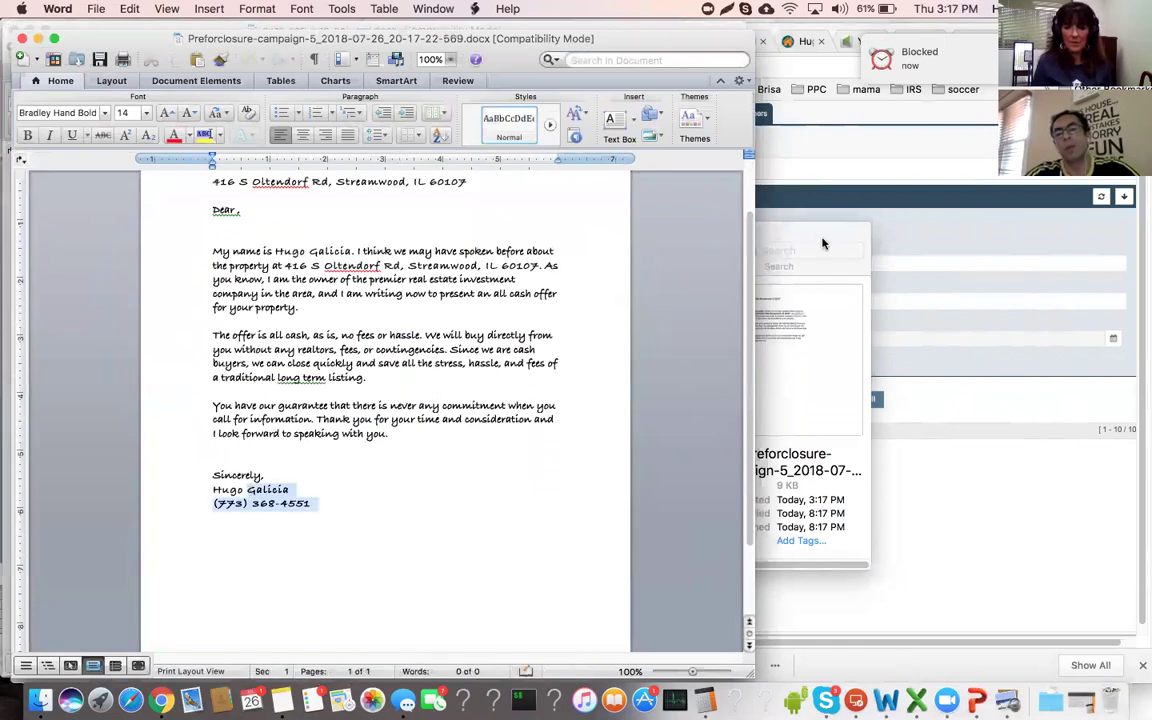
{"action": "left_click", "coordinate": [974, 487]}
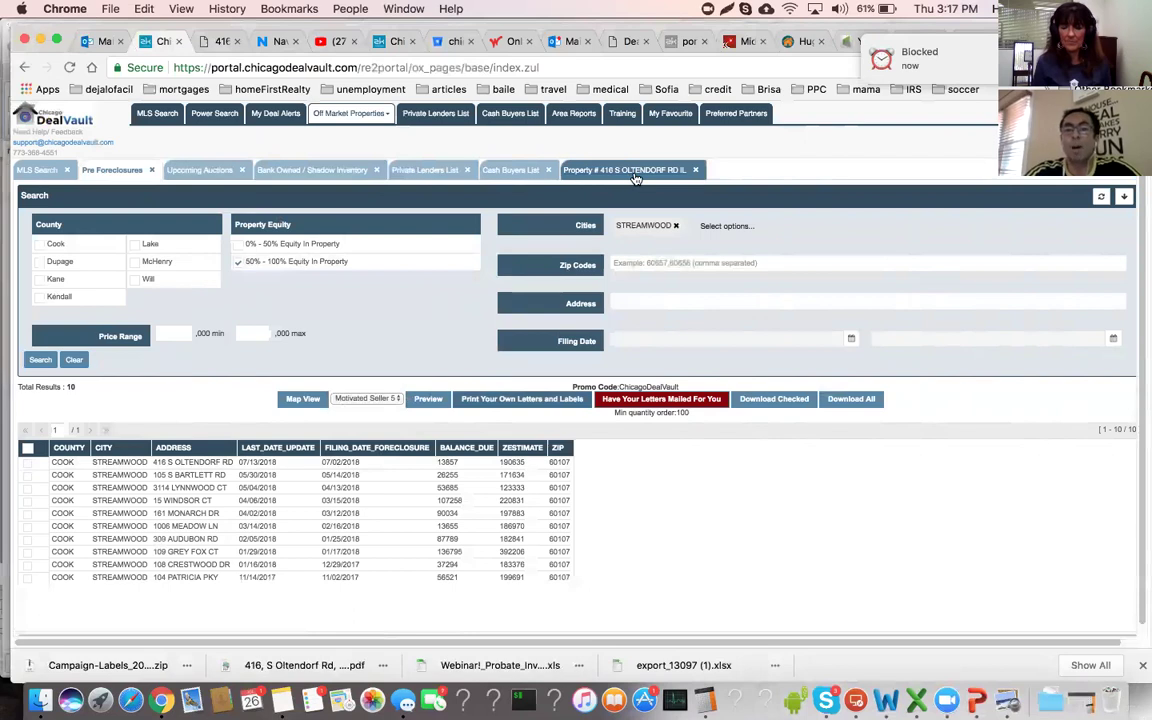
{"action": "left_click", "coordinate": [578, 169]}
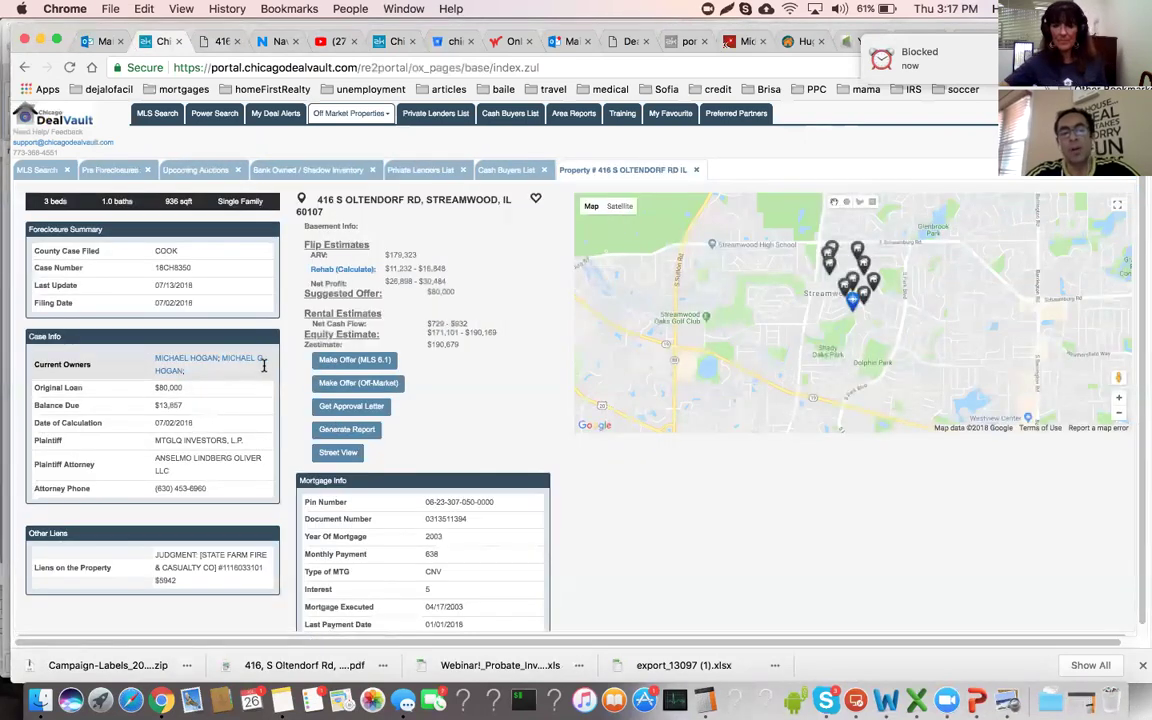
{"action": "left_click", "coordinate": [170, 366]}
{"action": "left_click_drag", "start_coordinate": [365, 278], "coordinate": [300, 443]}
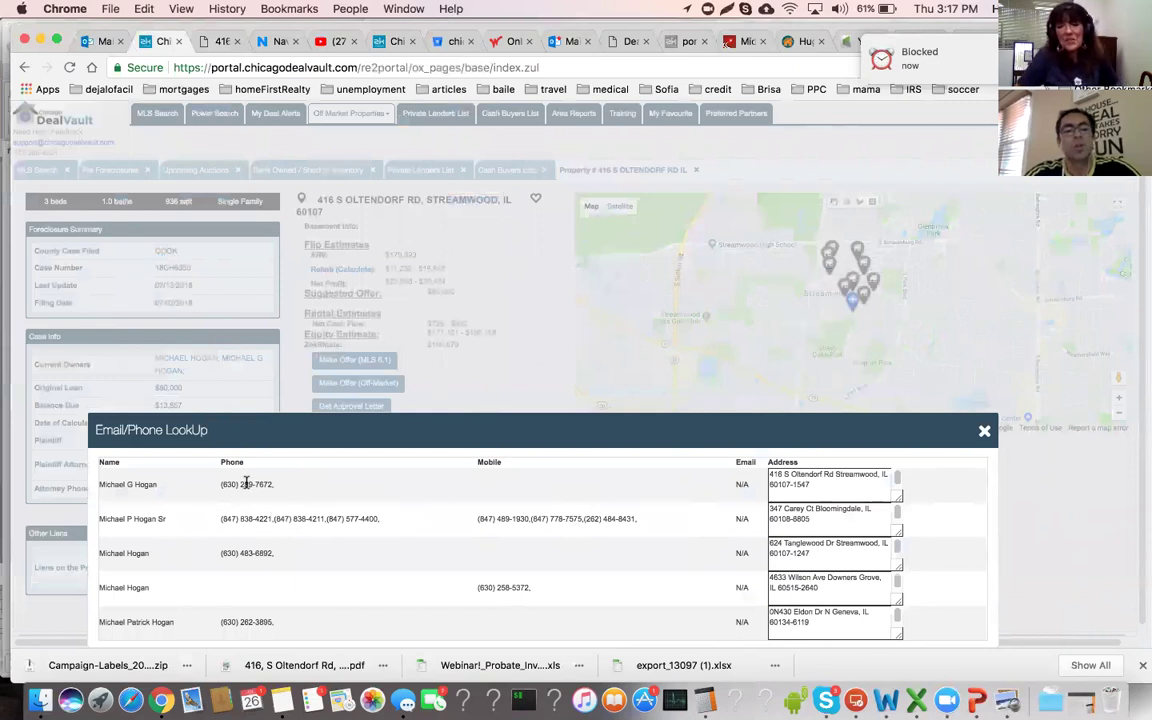
{"action": "left_click_drag", "start_coordinate": [379, 435], "coordinate": [423, 429]}
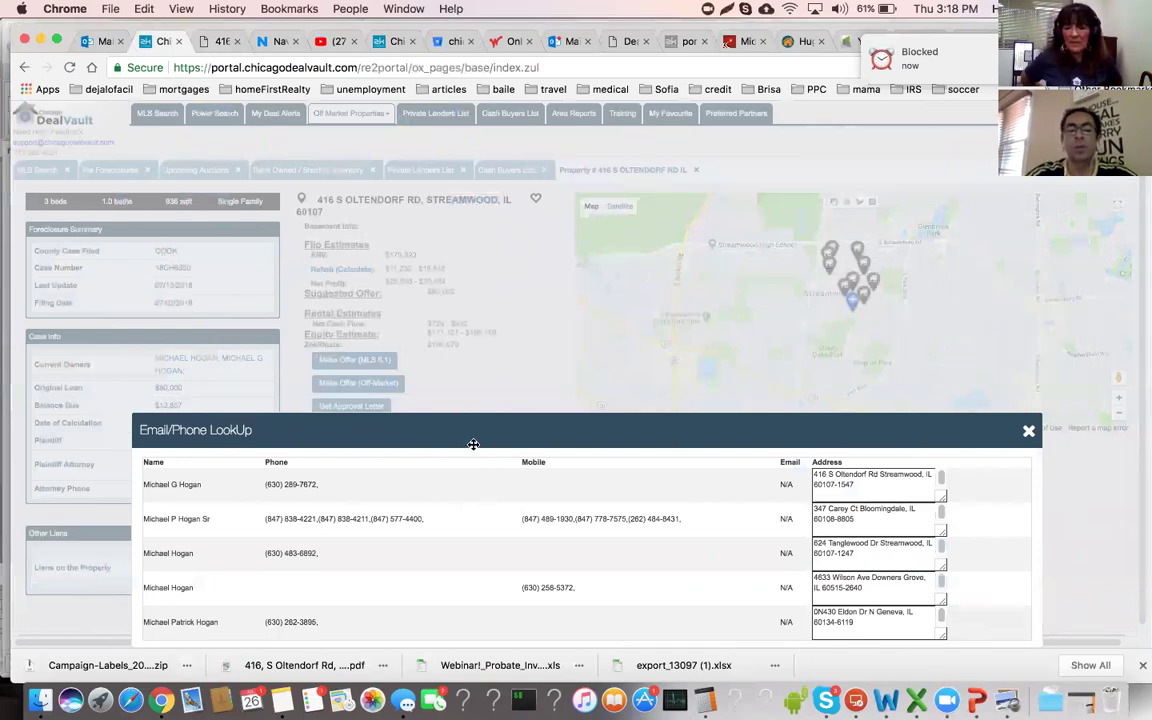
{"action": "left_click", "coordinate": [1029, 433]}
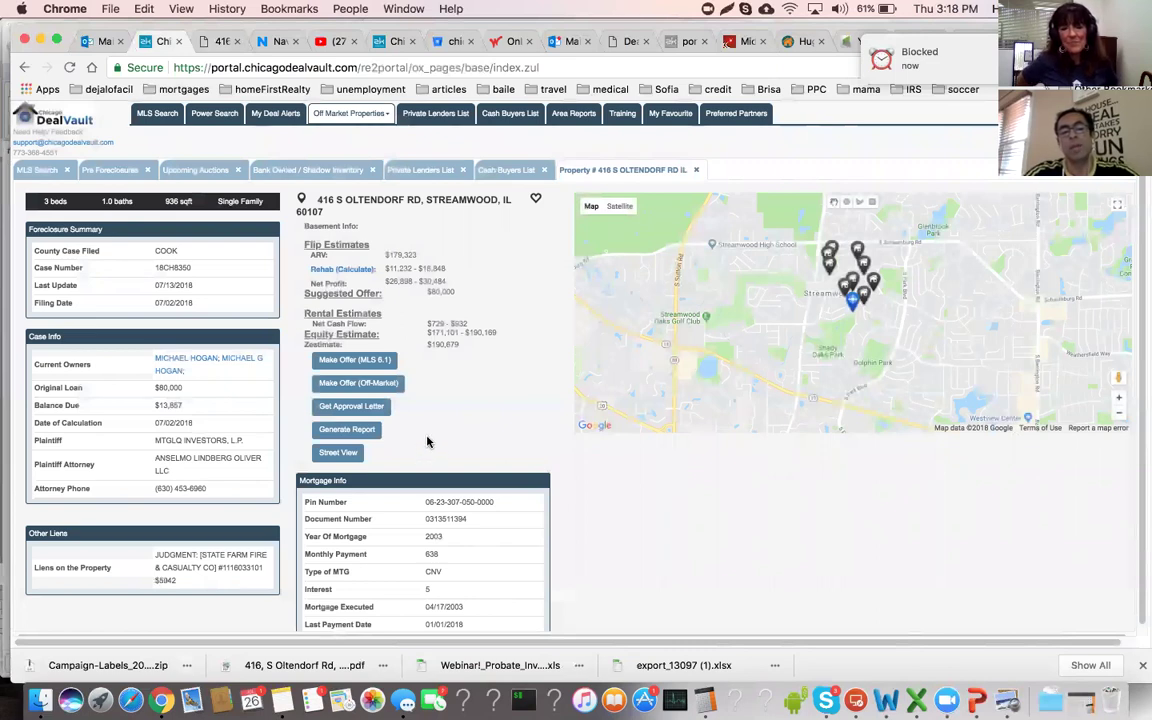
{"action": "left_click", "coordinate": [622, 113]}
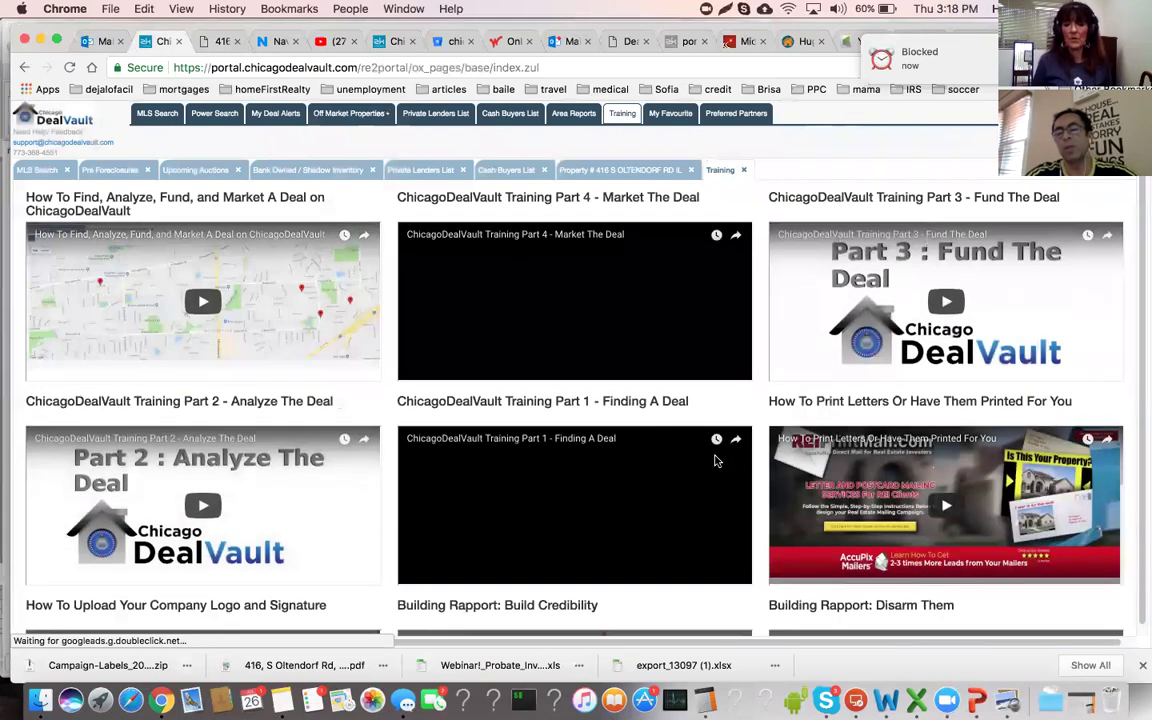
{"action": "scroll", "coordinate": [715, 462], "scroll_direction": "down", "scroll_amount": 3}
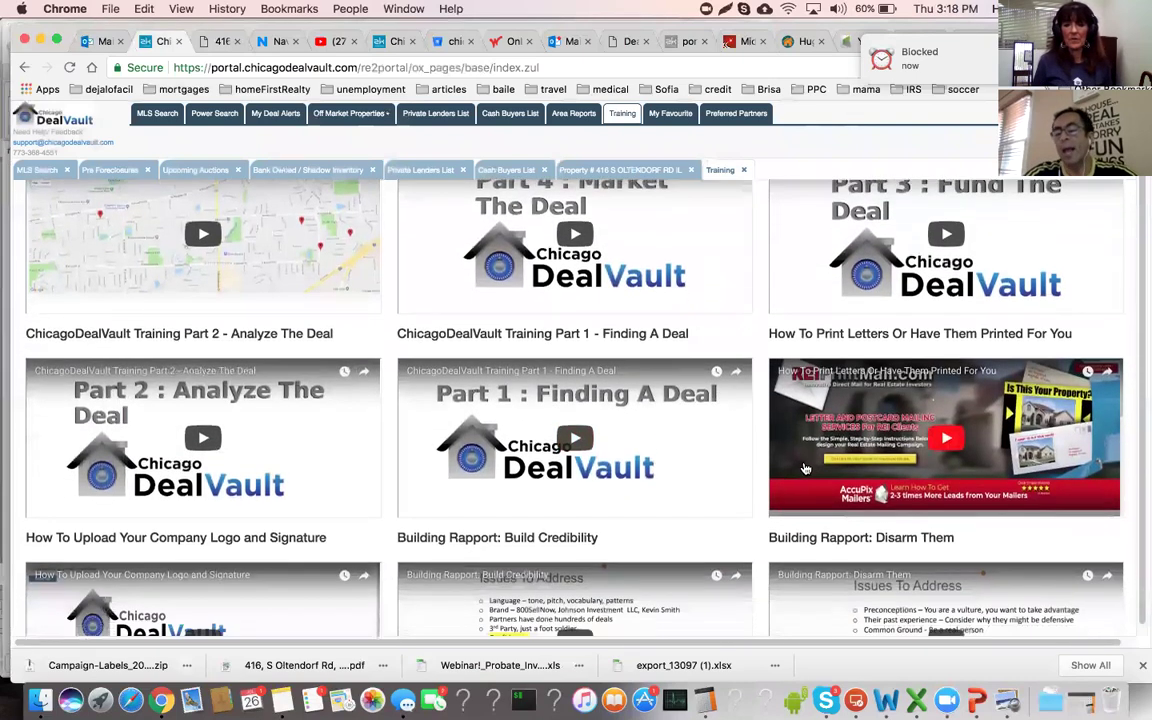
{"action": "scroll", "coordinate": [594, 463], "scroll_direction": "down", "scroll_amount": 5}
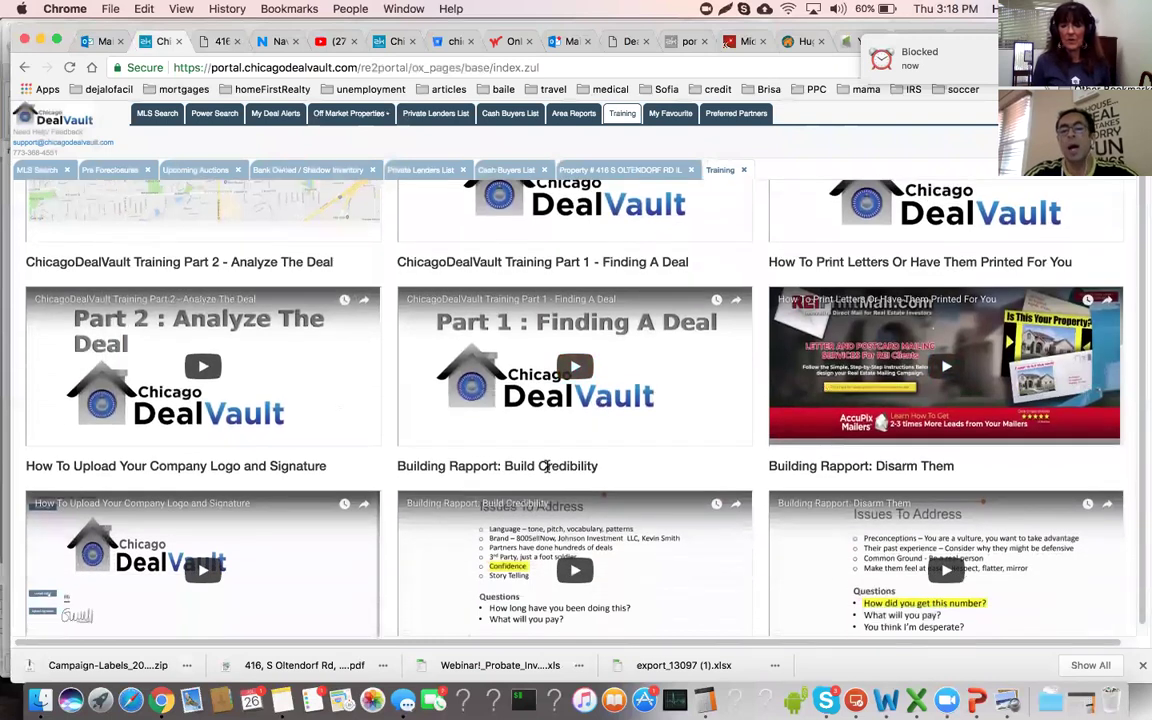
{"action": "scroll", "coordinate": [630, 427], "scroll_direction": "down", "scroll_amount": 2}
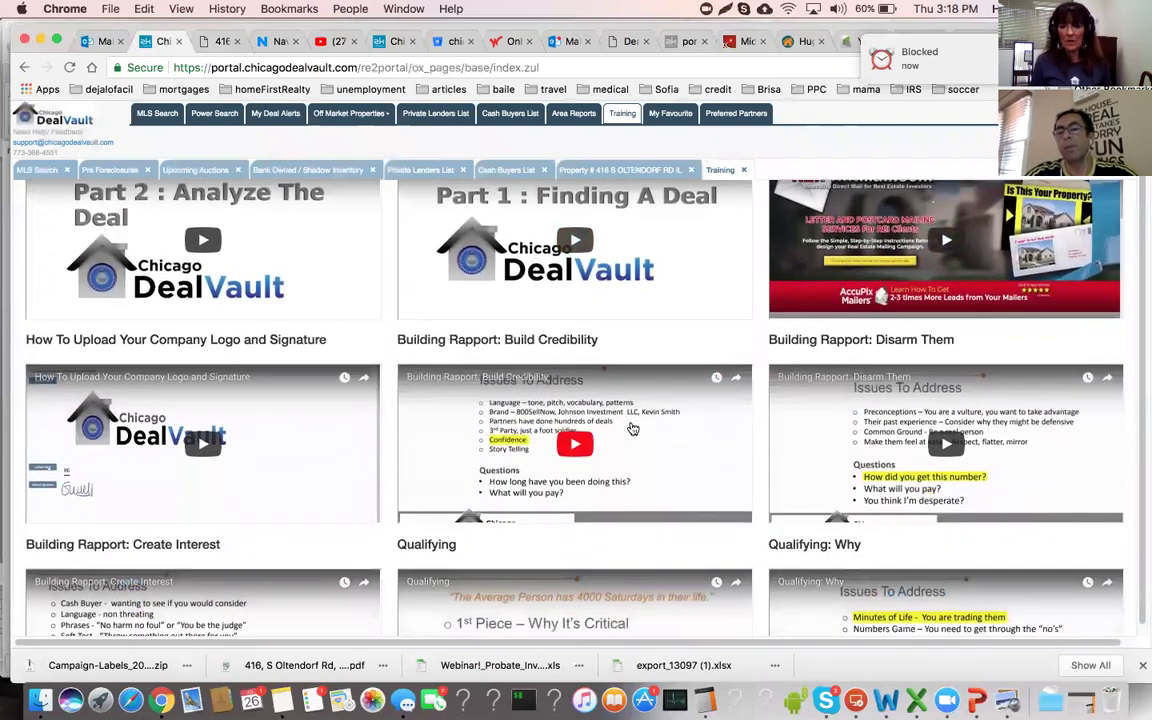
{"action": "scroll", "coordinate": [608, 440], "scroll_direction": "down", "scroll_amount": 4}
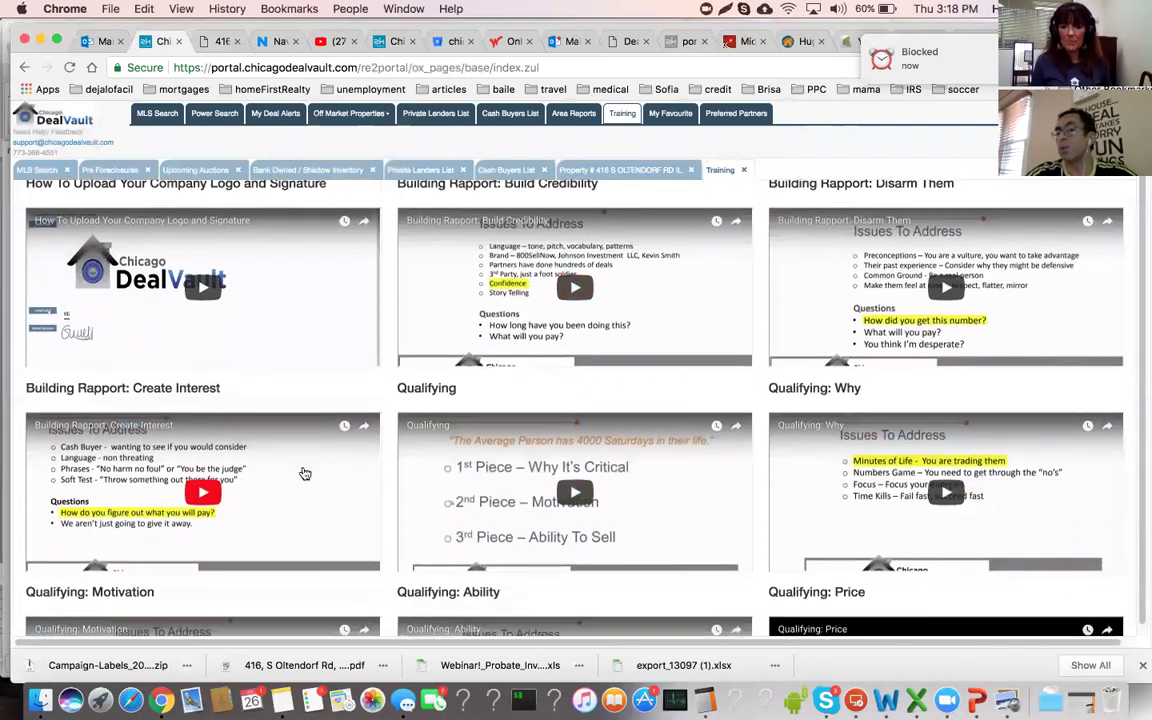
{"action": "scroll", "coordinate": [840, 465], "scroll_direction": "down", "scroll_amount": 2}
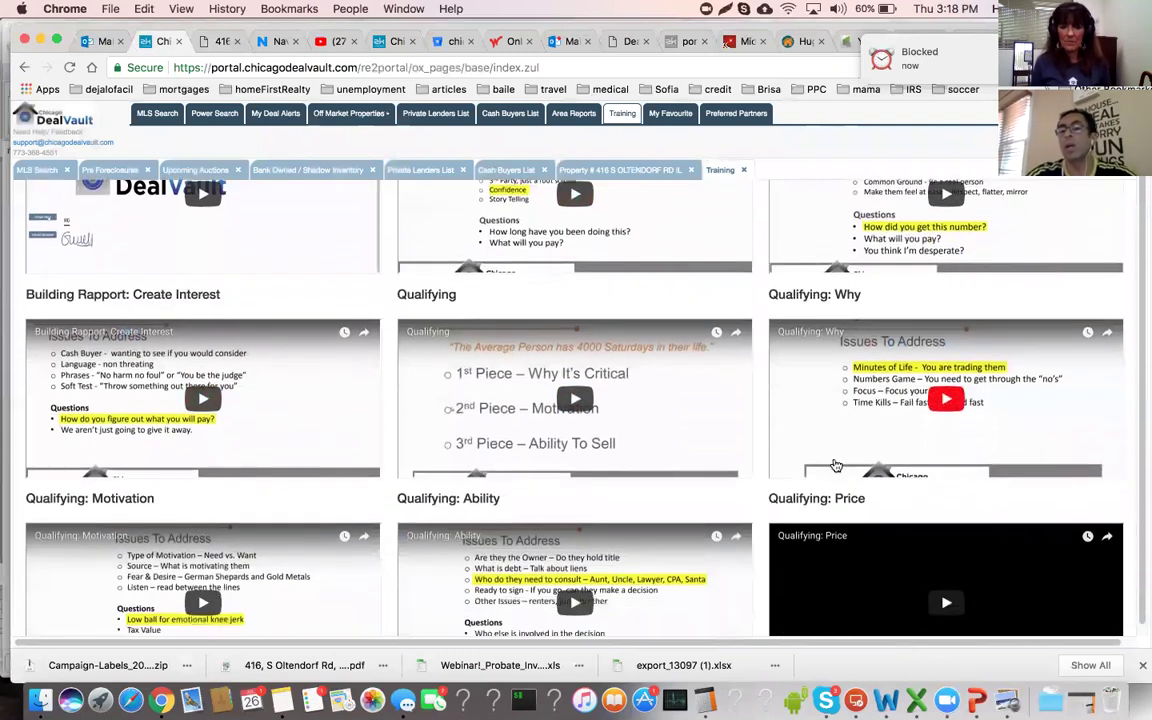
{"action": "scroll", "coordinate": [600, 485], "scroll_direction": "down", "scroll_amount": 5}
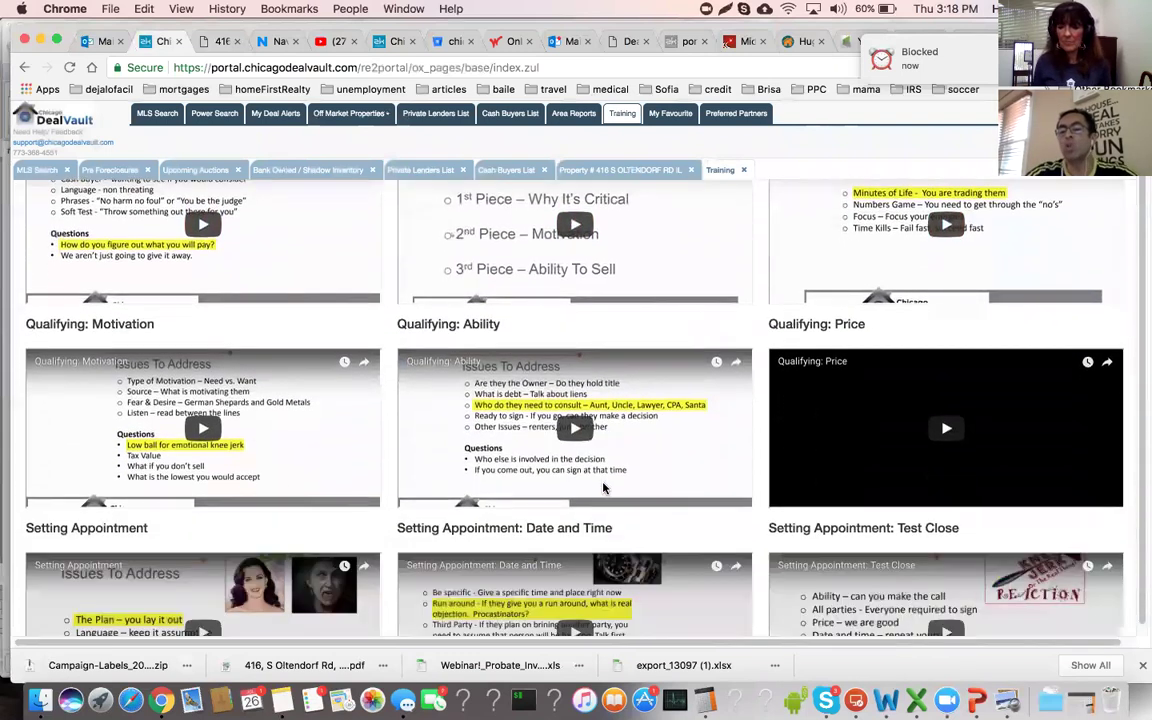
{"action": "scroll", "coordinate": [784, 490], "scroll_direction": "down", "scroll_amount": 1}
{"action": "left_click_drag", "start_coordinate": [962, 462], "coordinate": [838, 460]}
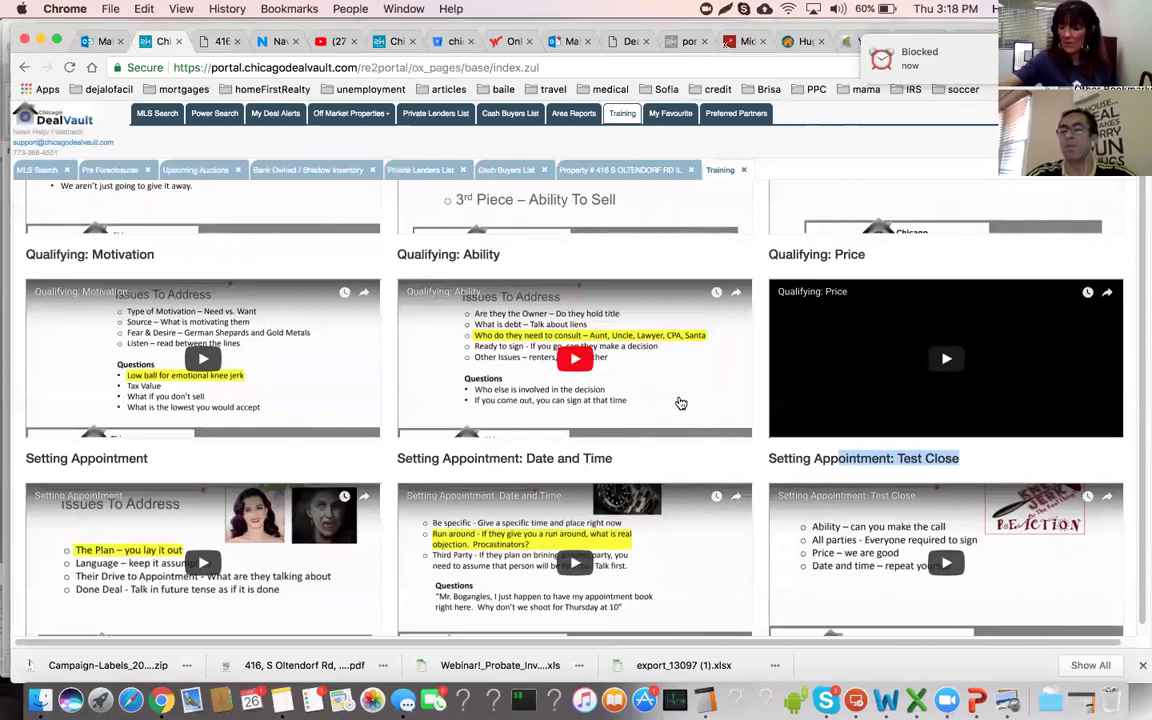
{"action": "left_click", "coordinate": [556, 168]}
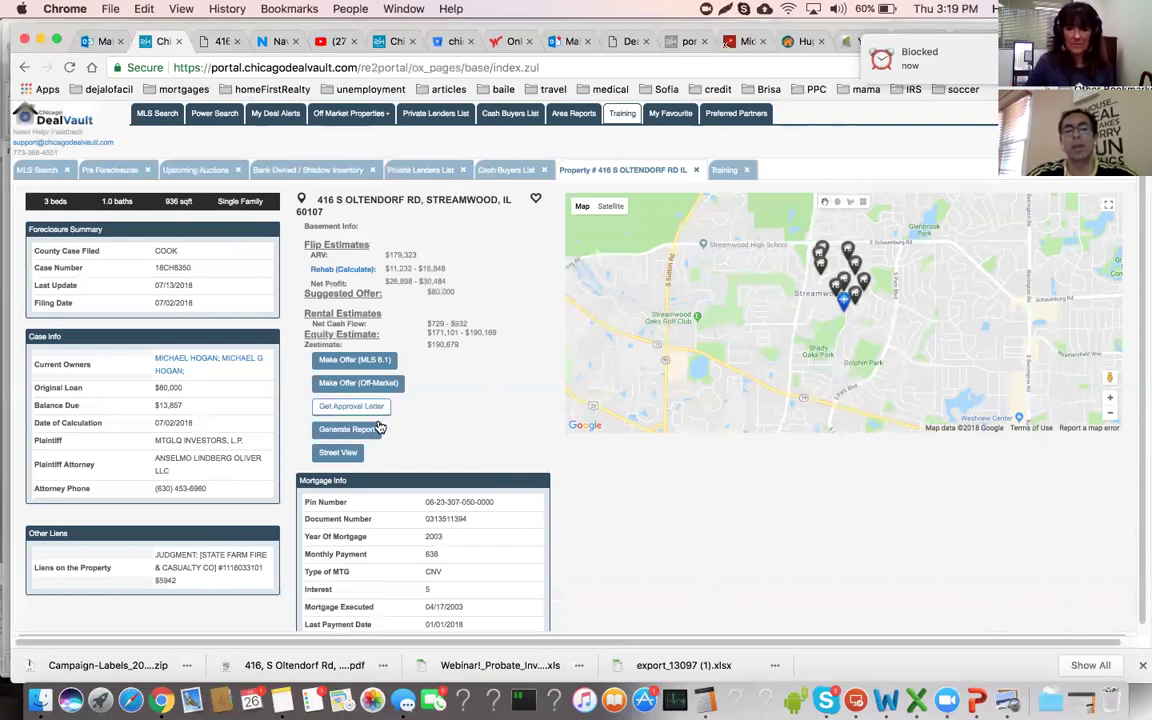
{"action": "left_click", "coordinate": [360, 382]}
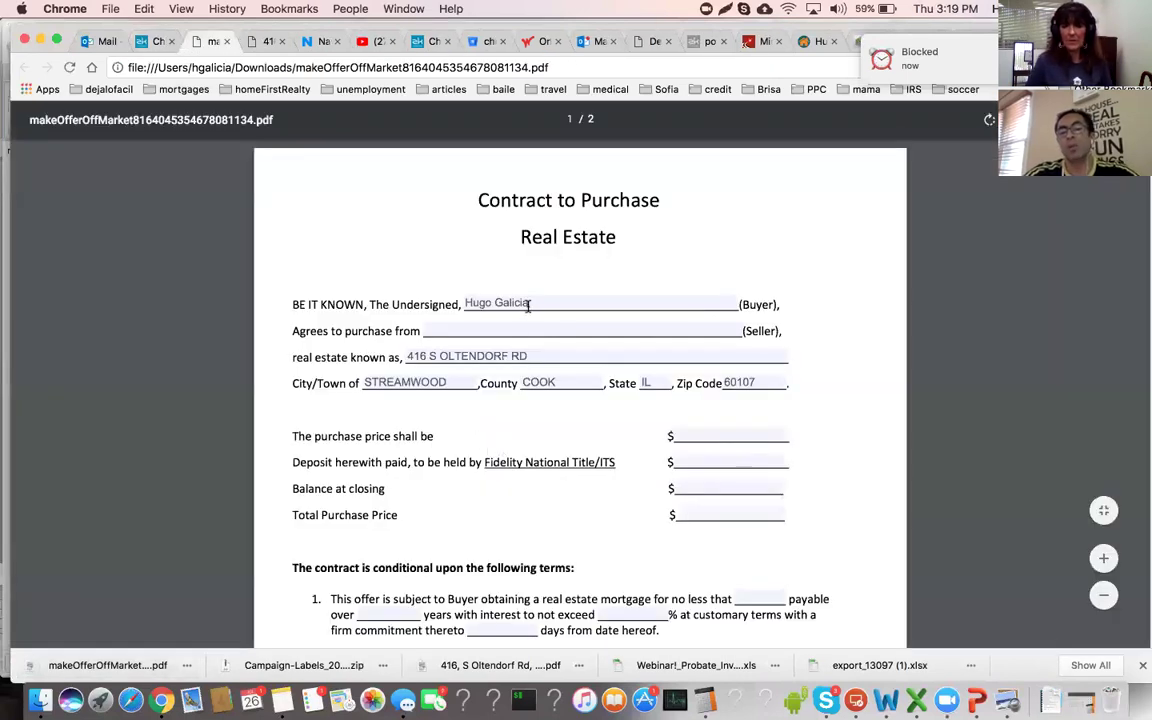
{"action": "left_click", "coordinate": [528, 306]}
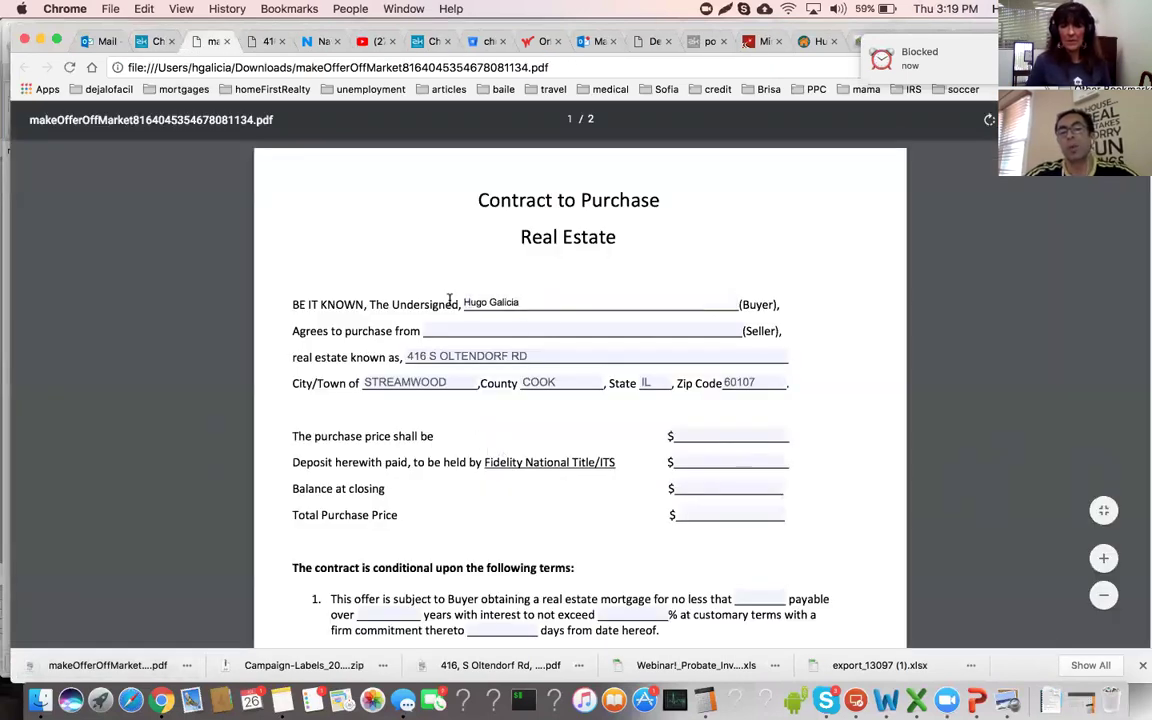
{"action": "scroll", "coordinate": [483, 411], "scroll_direction": "down", "scroll_amount": 2}
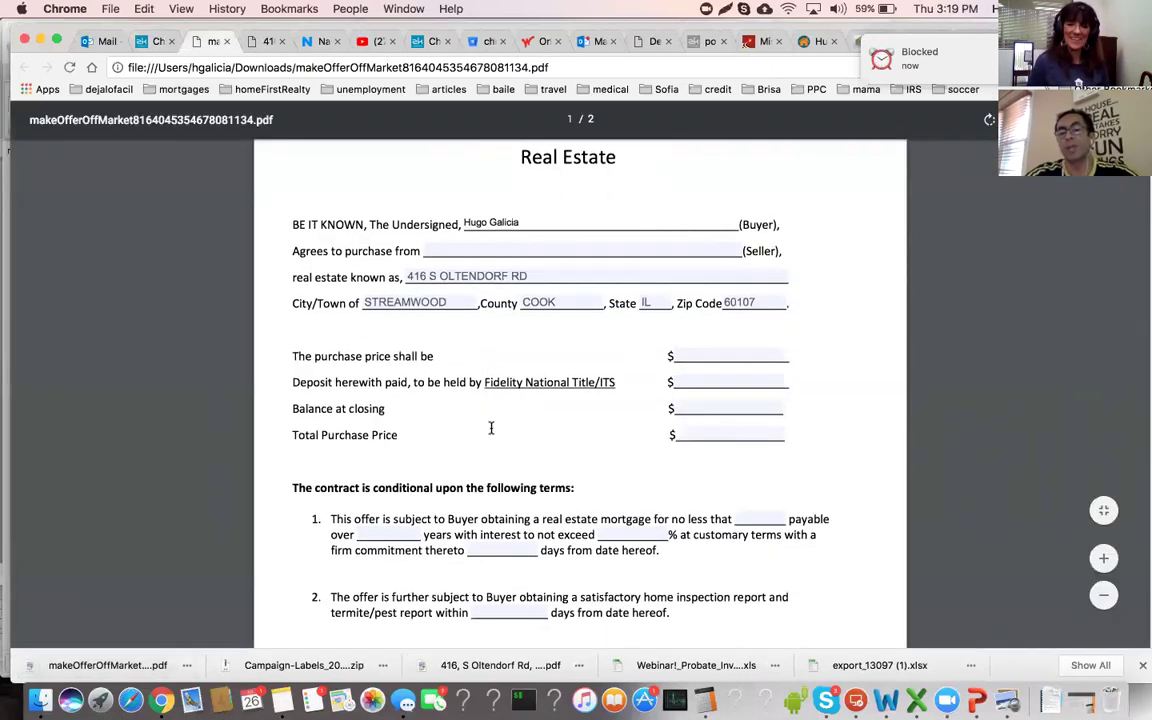
{"action": "scroll", "coordinate": [491, 428], "scroll_direction": "down", "scroll_amount": 4}
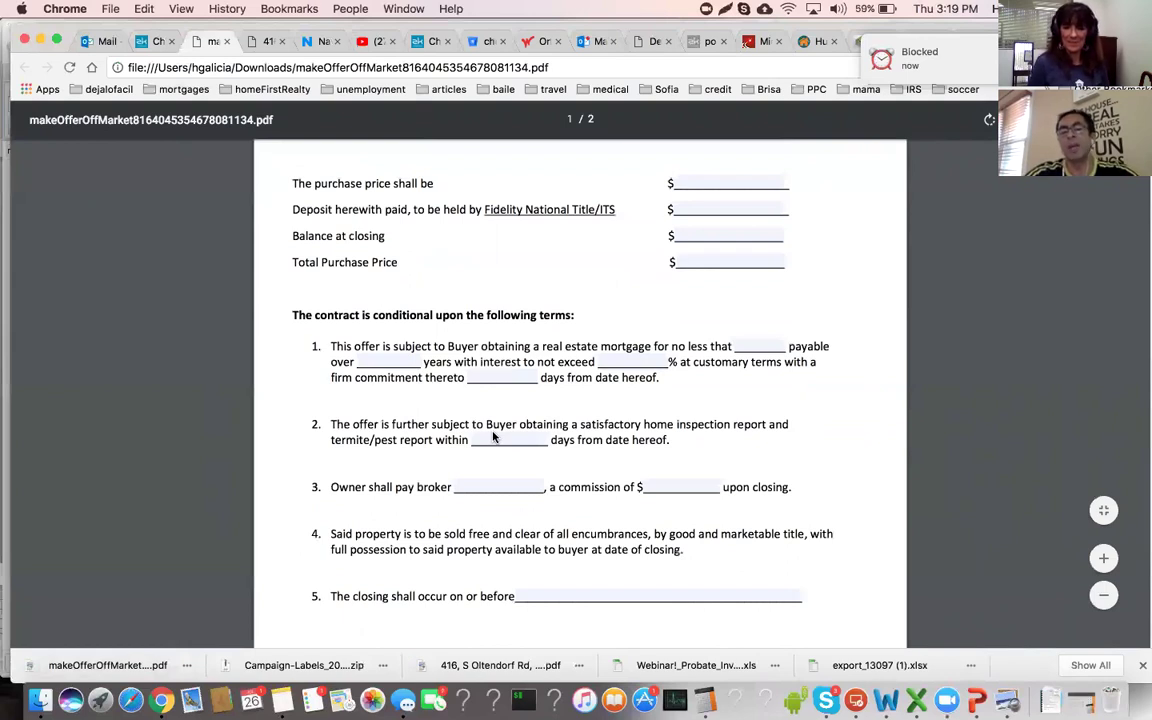